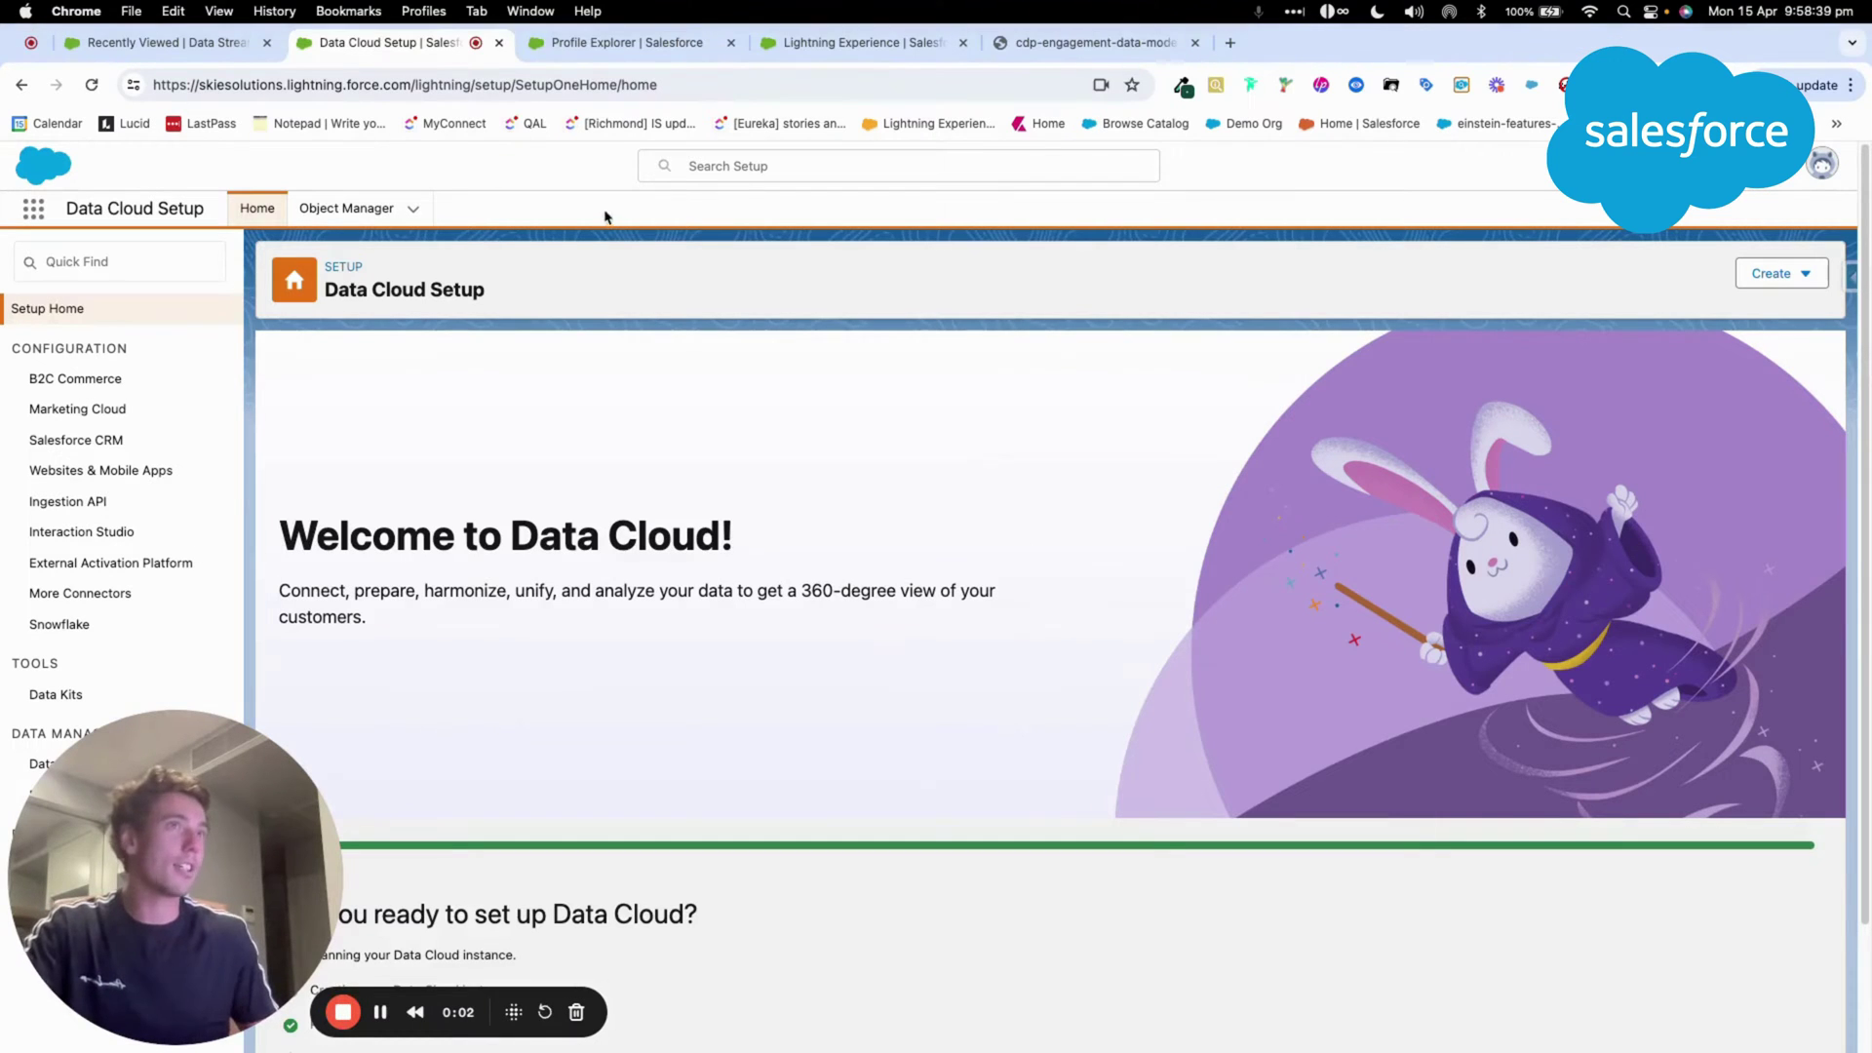
- Open the Identity Resolutions list with Ruleset 1 and Ruleset Data Cloud, after viewing the Data Model graph
key("ctrl+Tab")
left_click(770, 209)
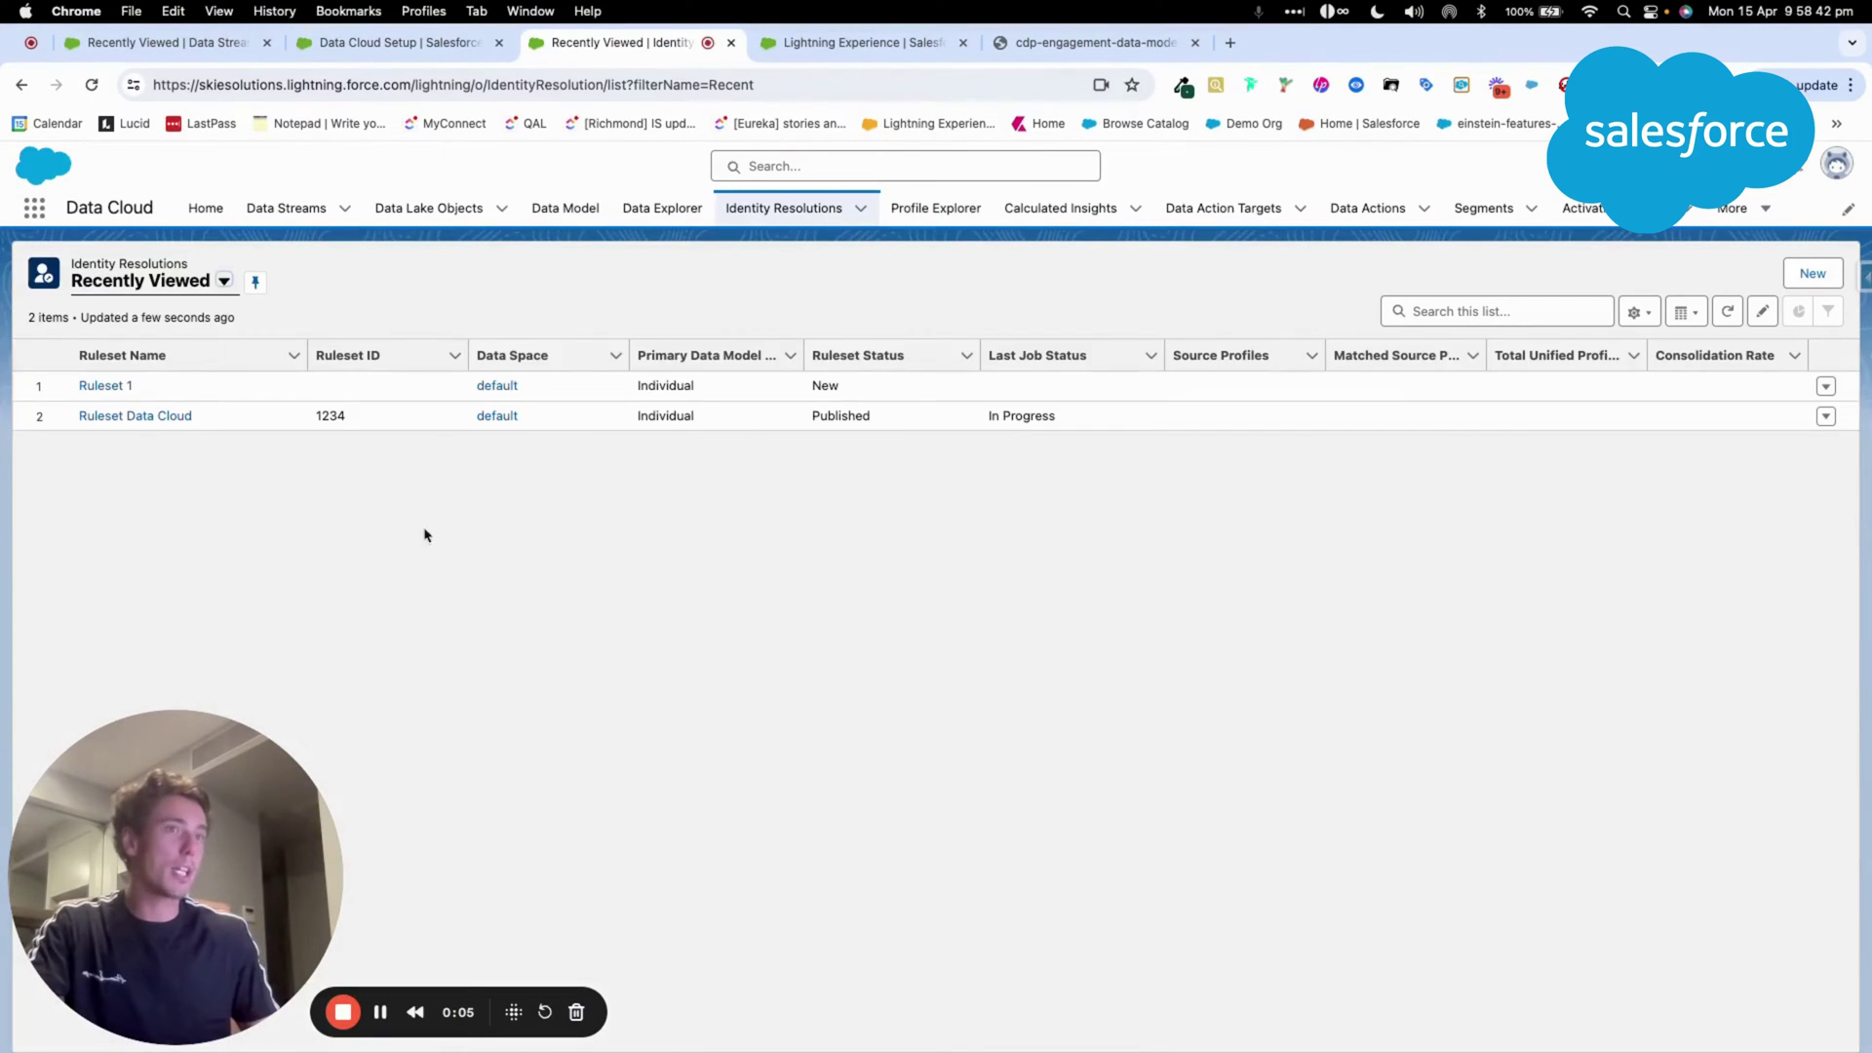
left_click(877, 54)
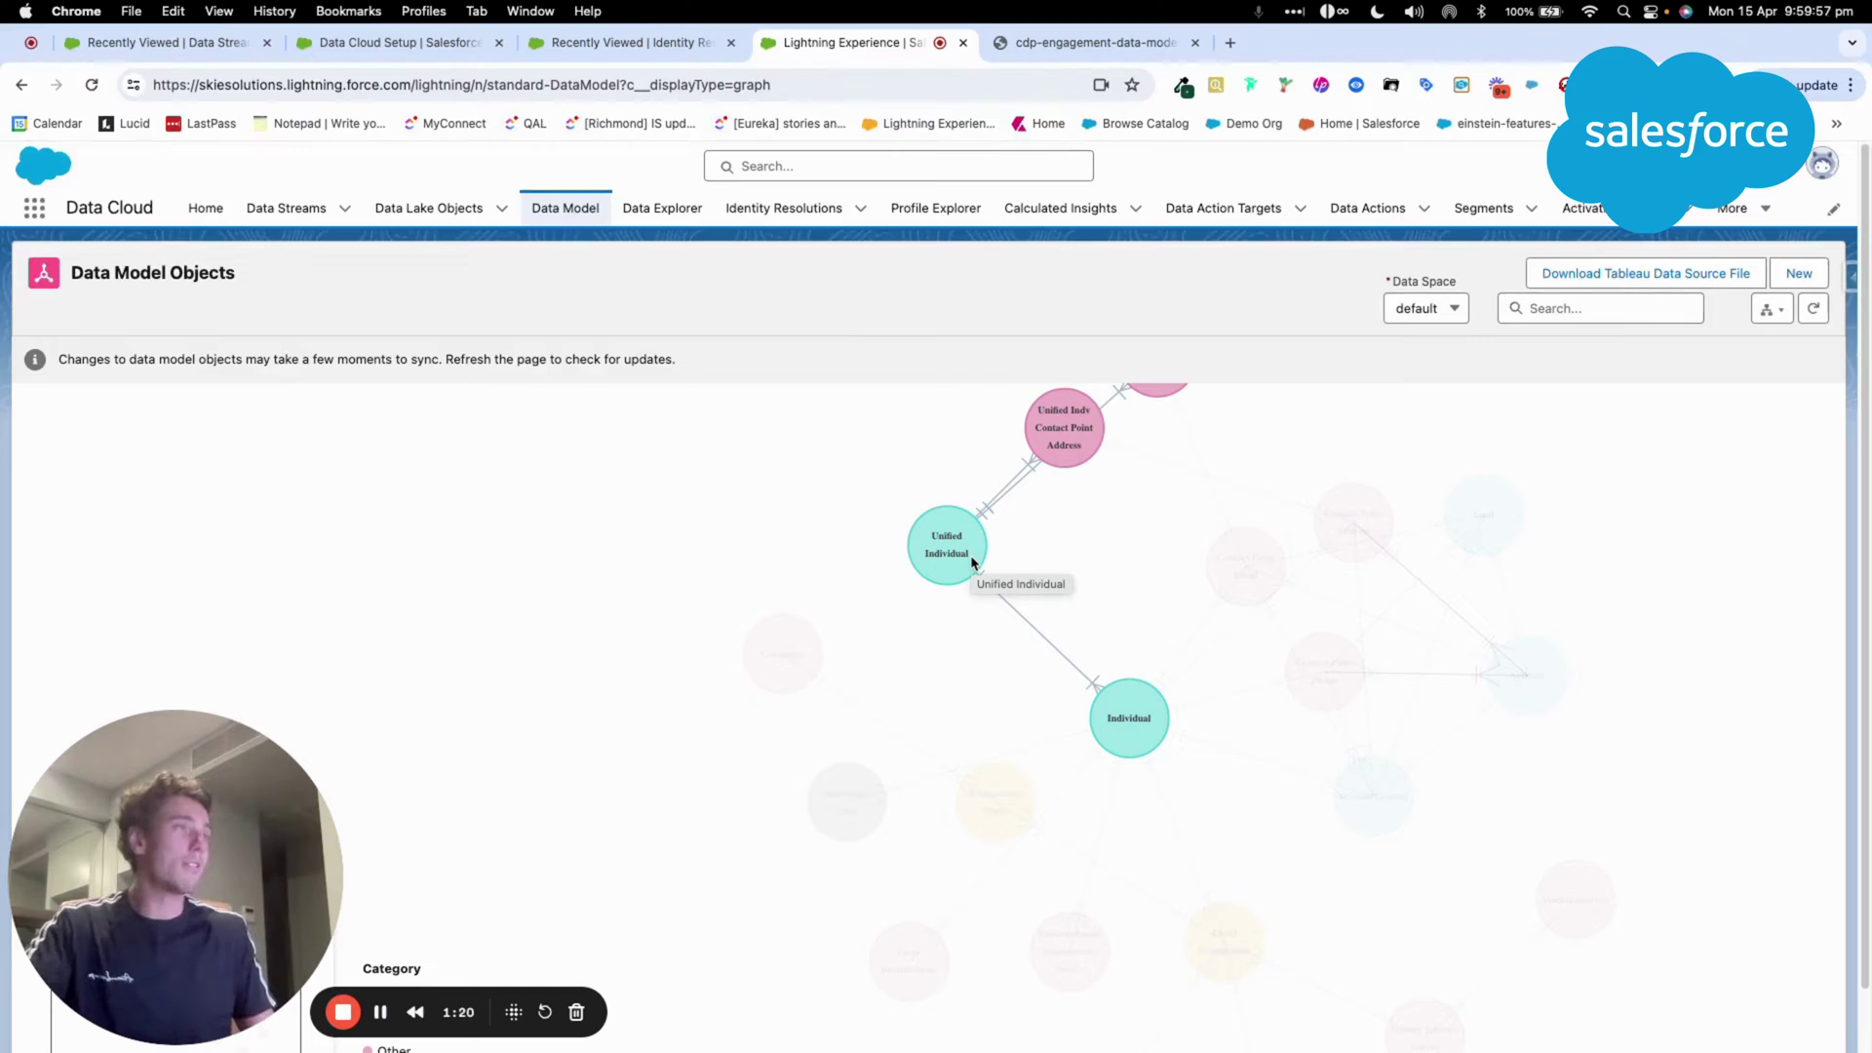
left_click(670, 49)
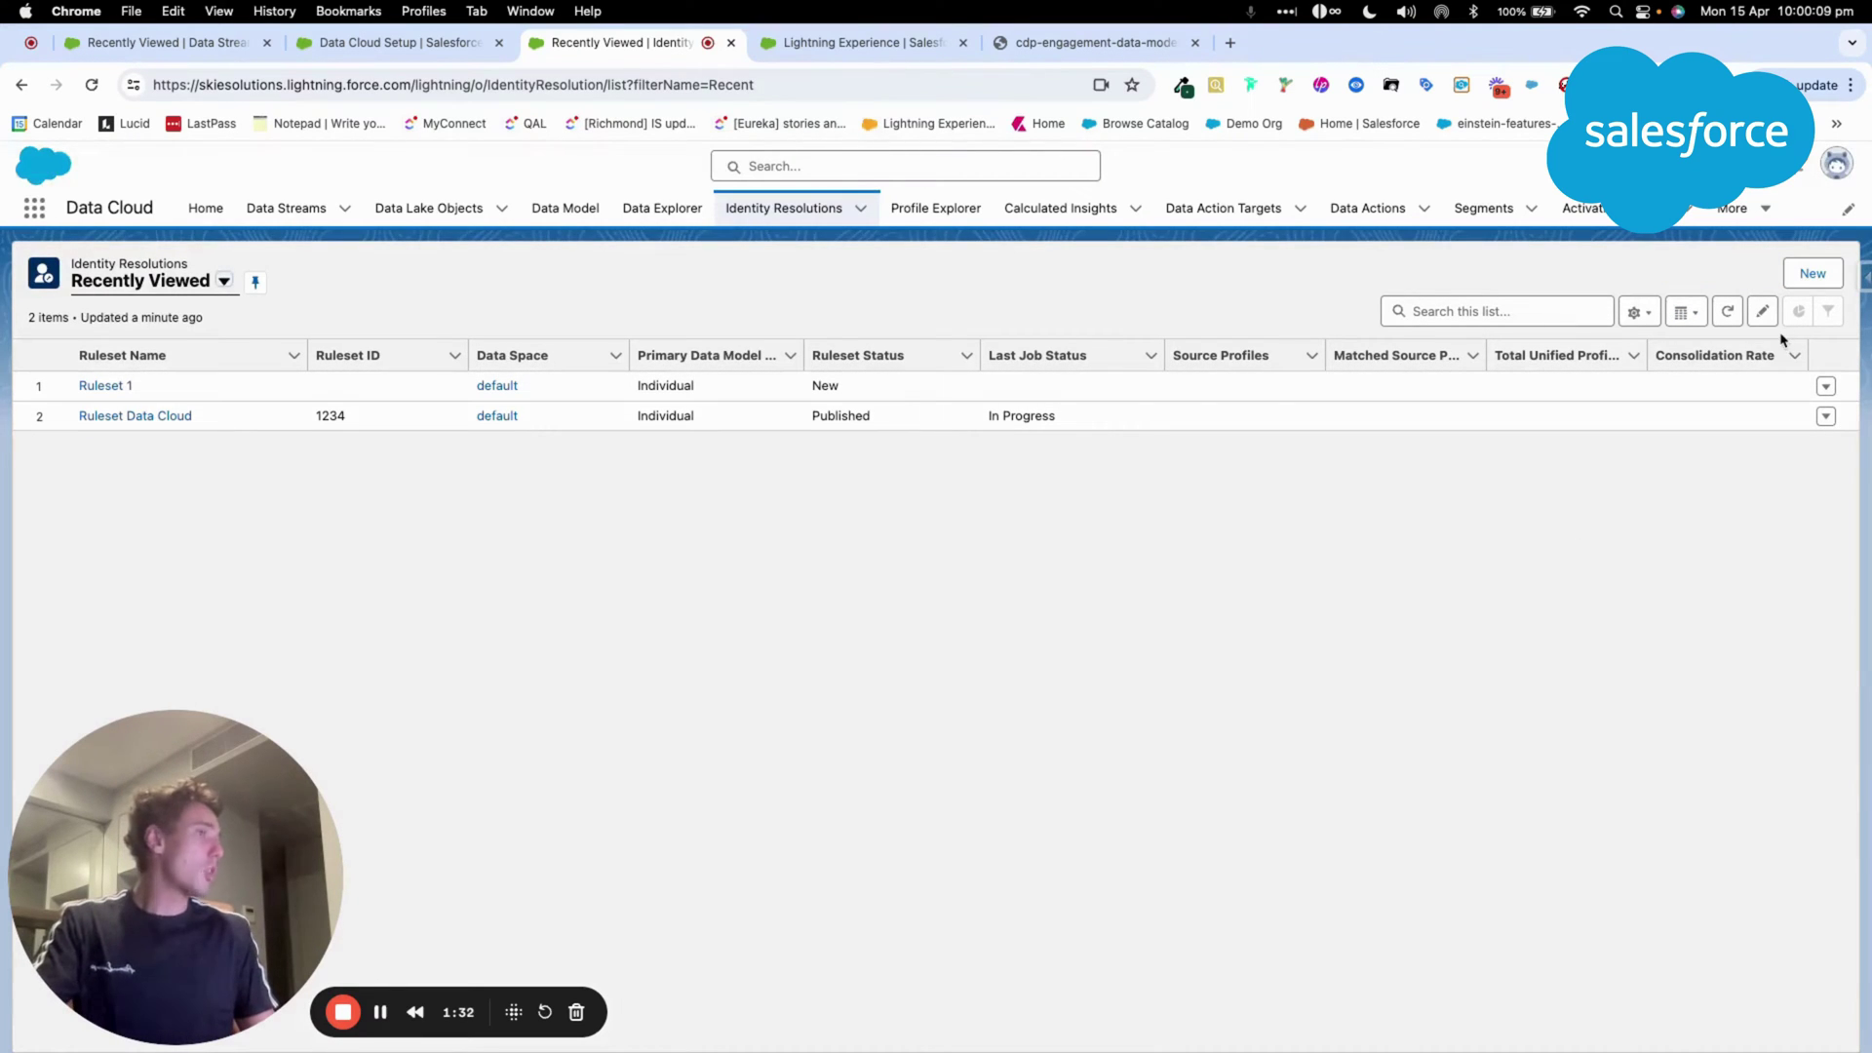
- Try creating a new Individual ruleset with Ruleset ID 2345, which hits the ruleset limit
left_click(1811, 276)
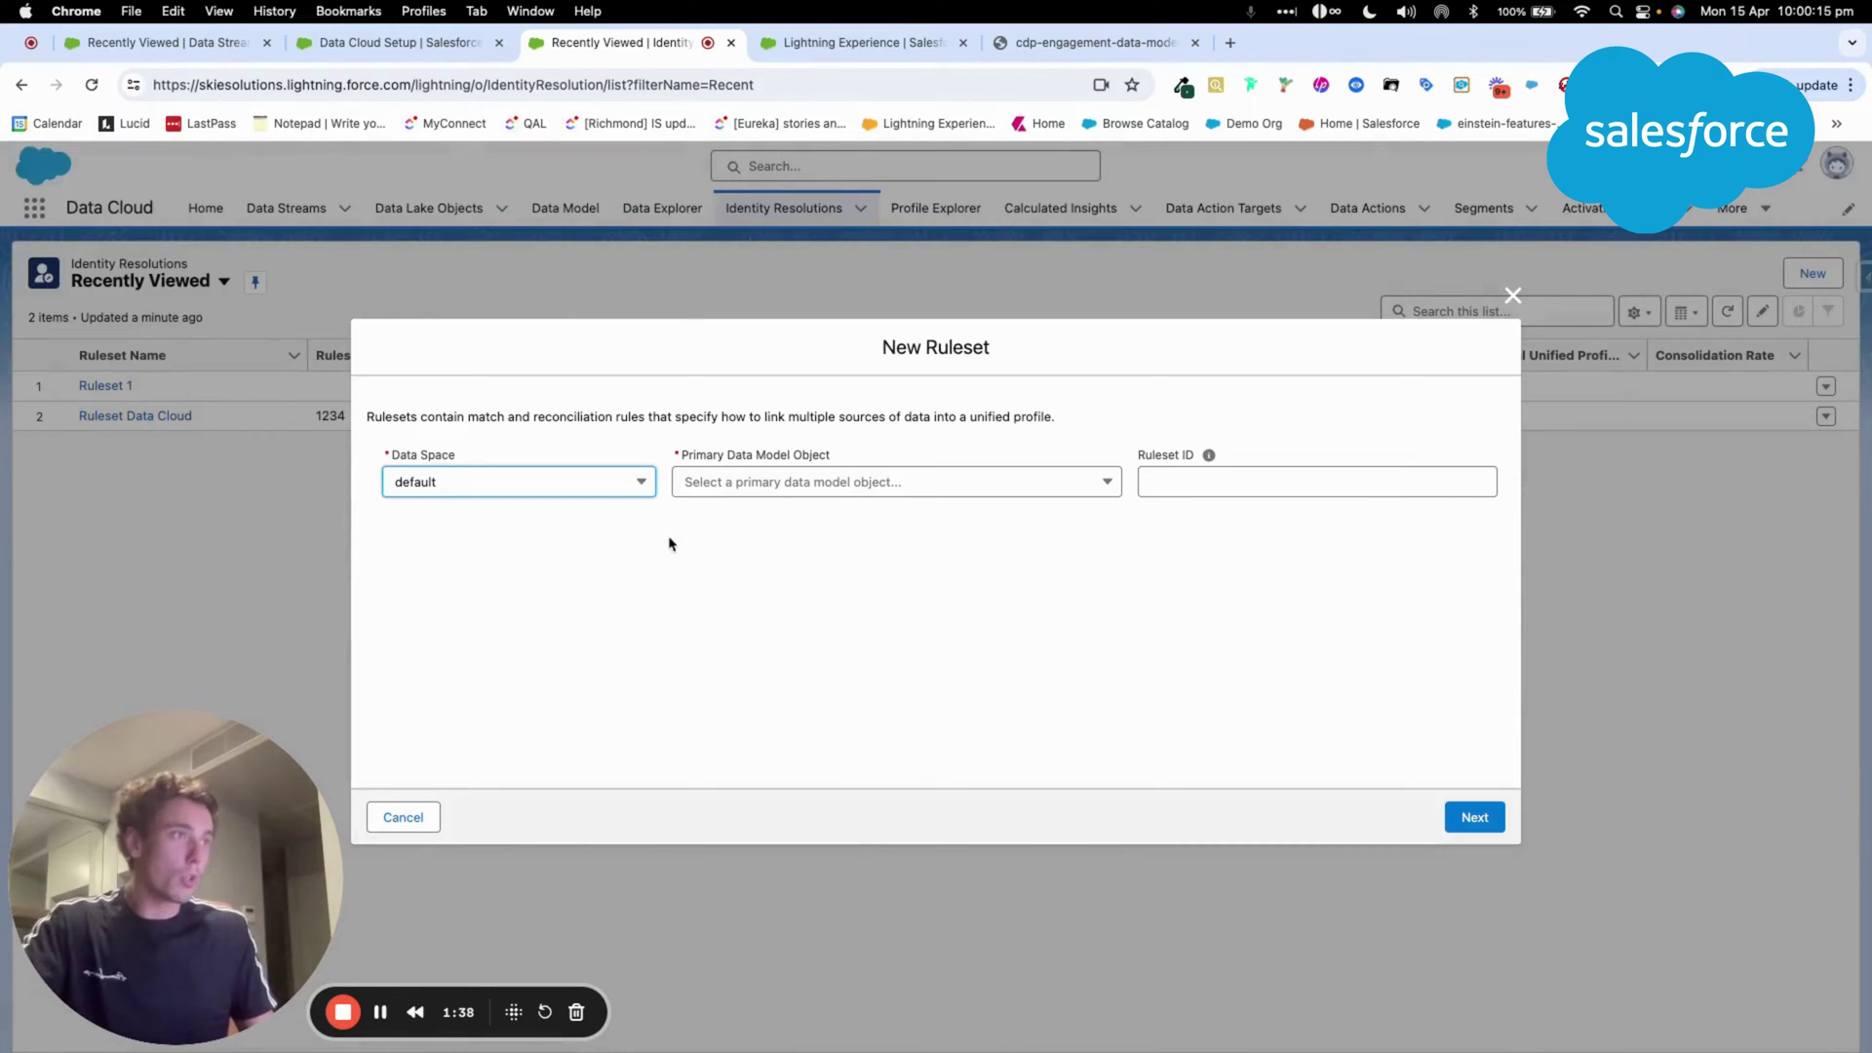
left_click(743, 493)
left_click(749, 517)
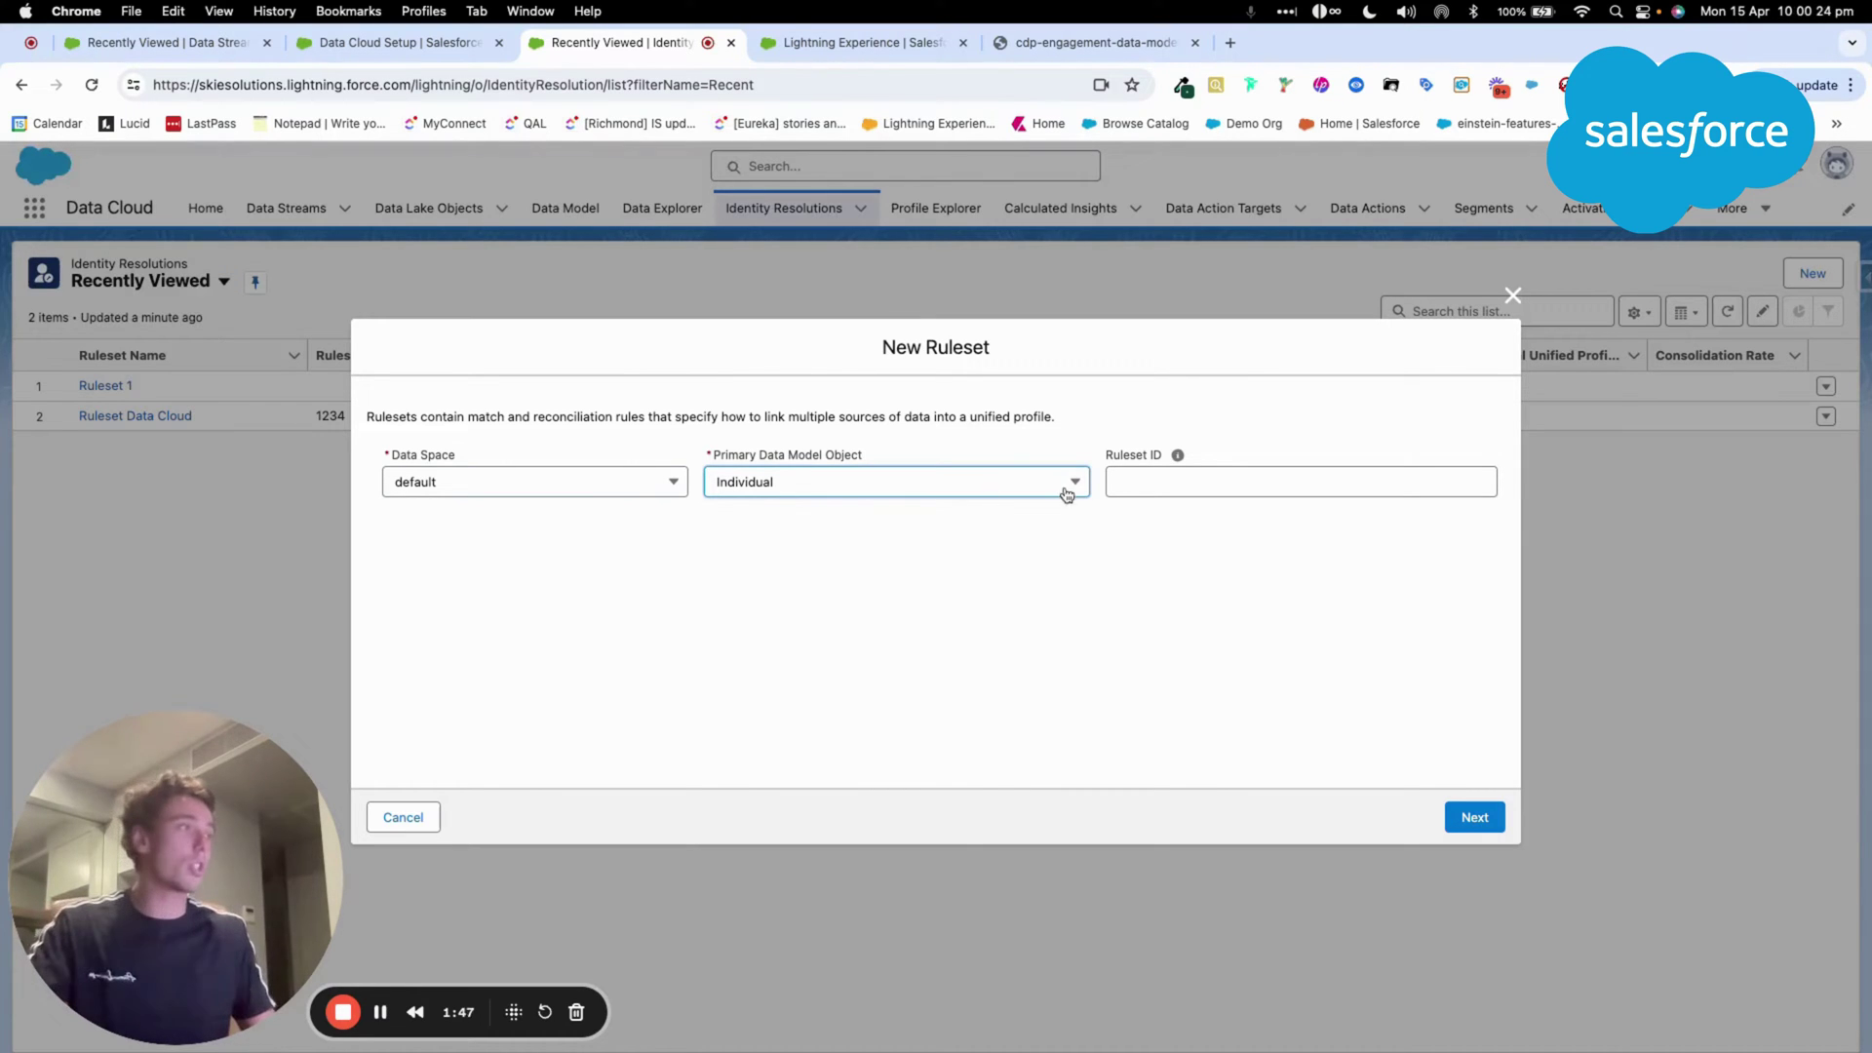
left_click(1255, 487)
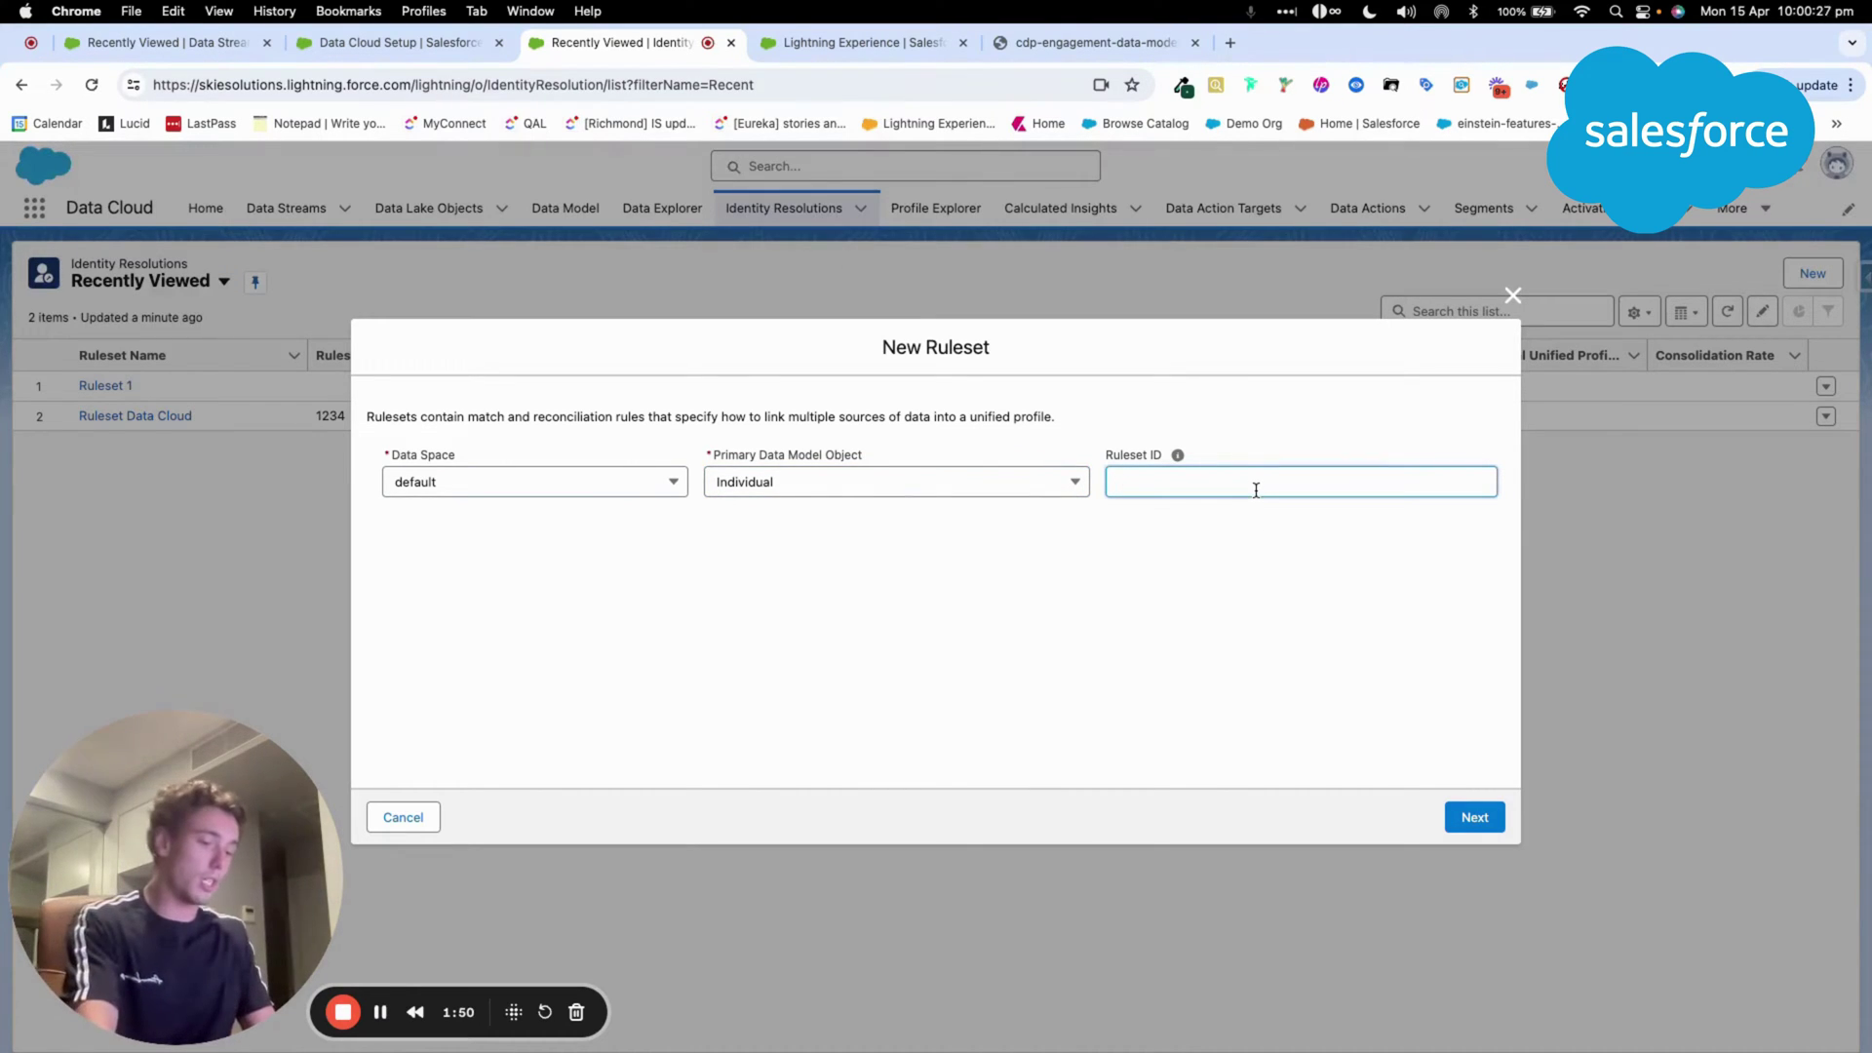
type("2345")
left_click(1468, 815)
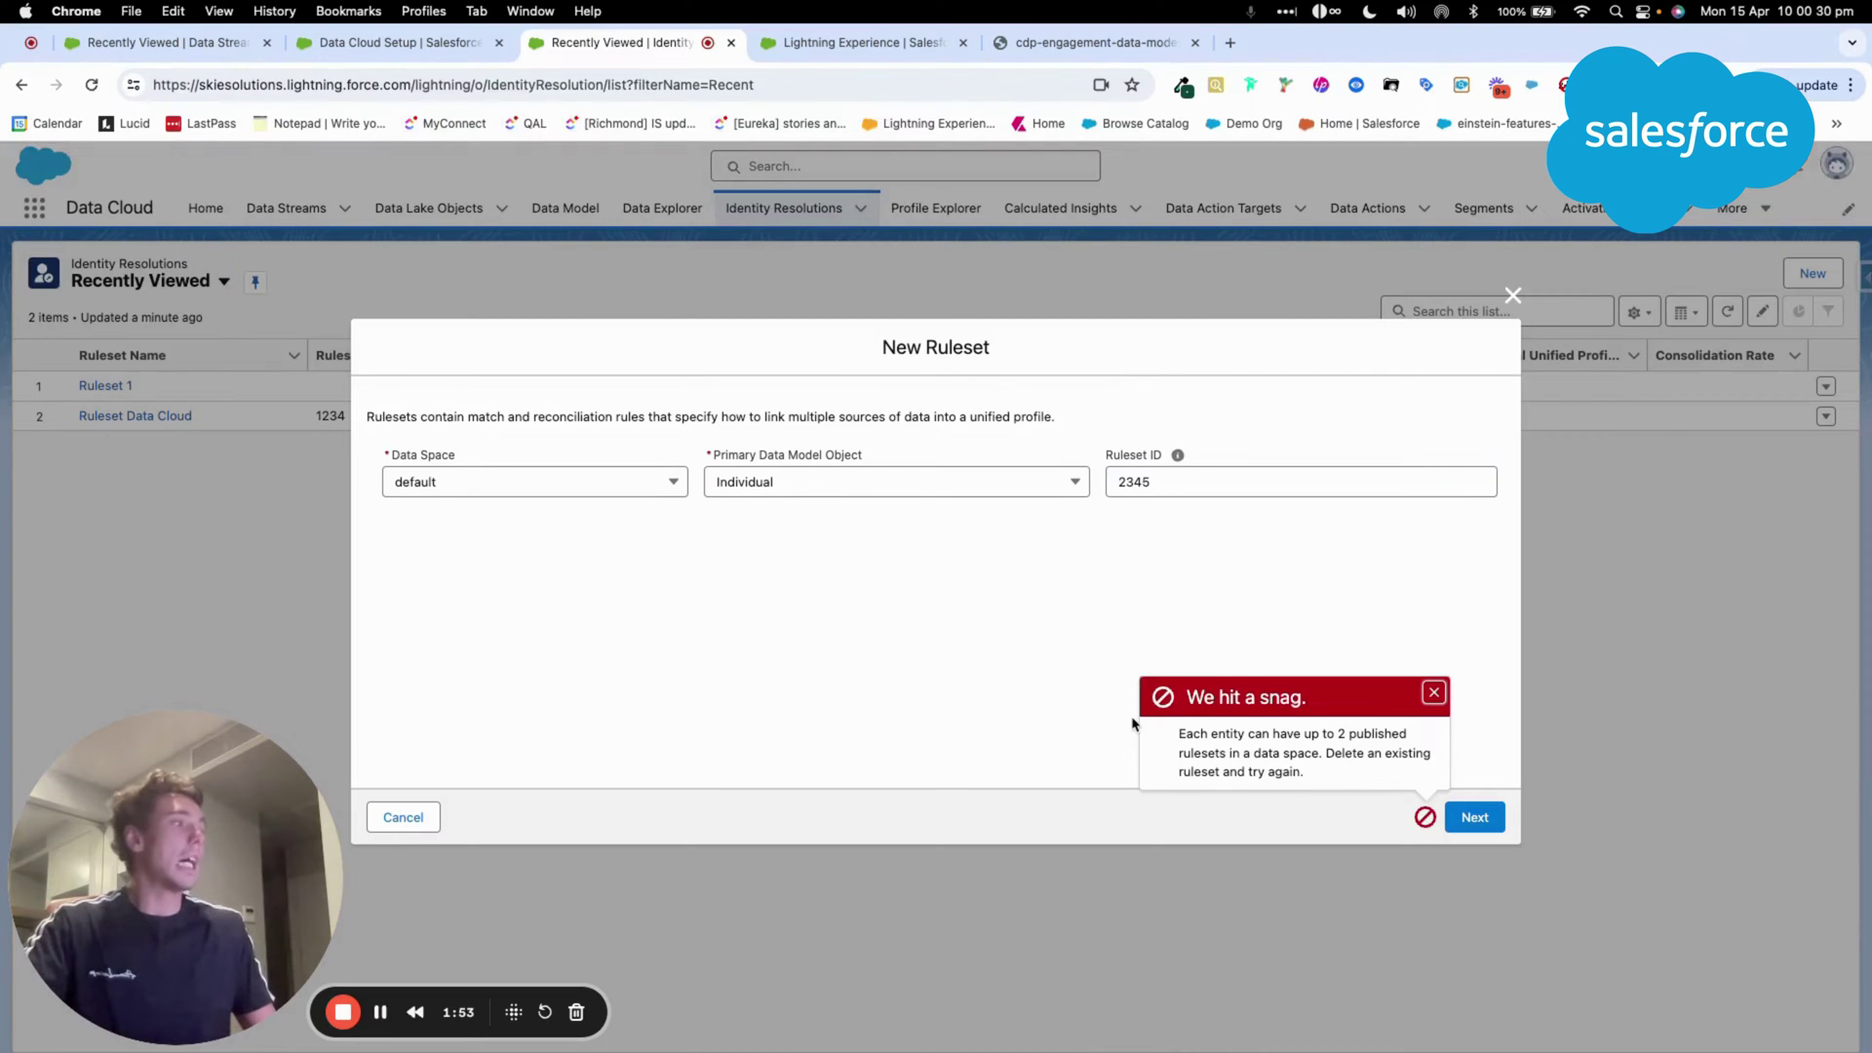
- Dismiss the rejected form and delete Ruleset 1 from its row menu
left_click(1512, 295)
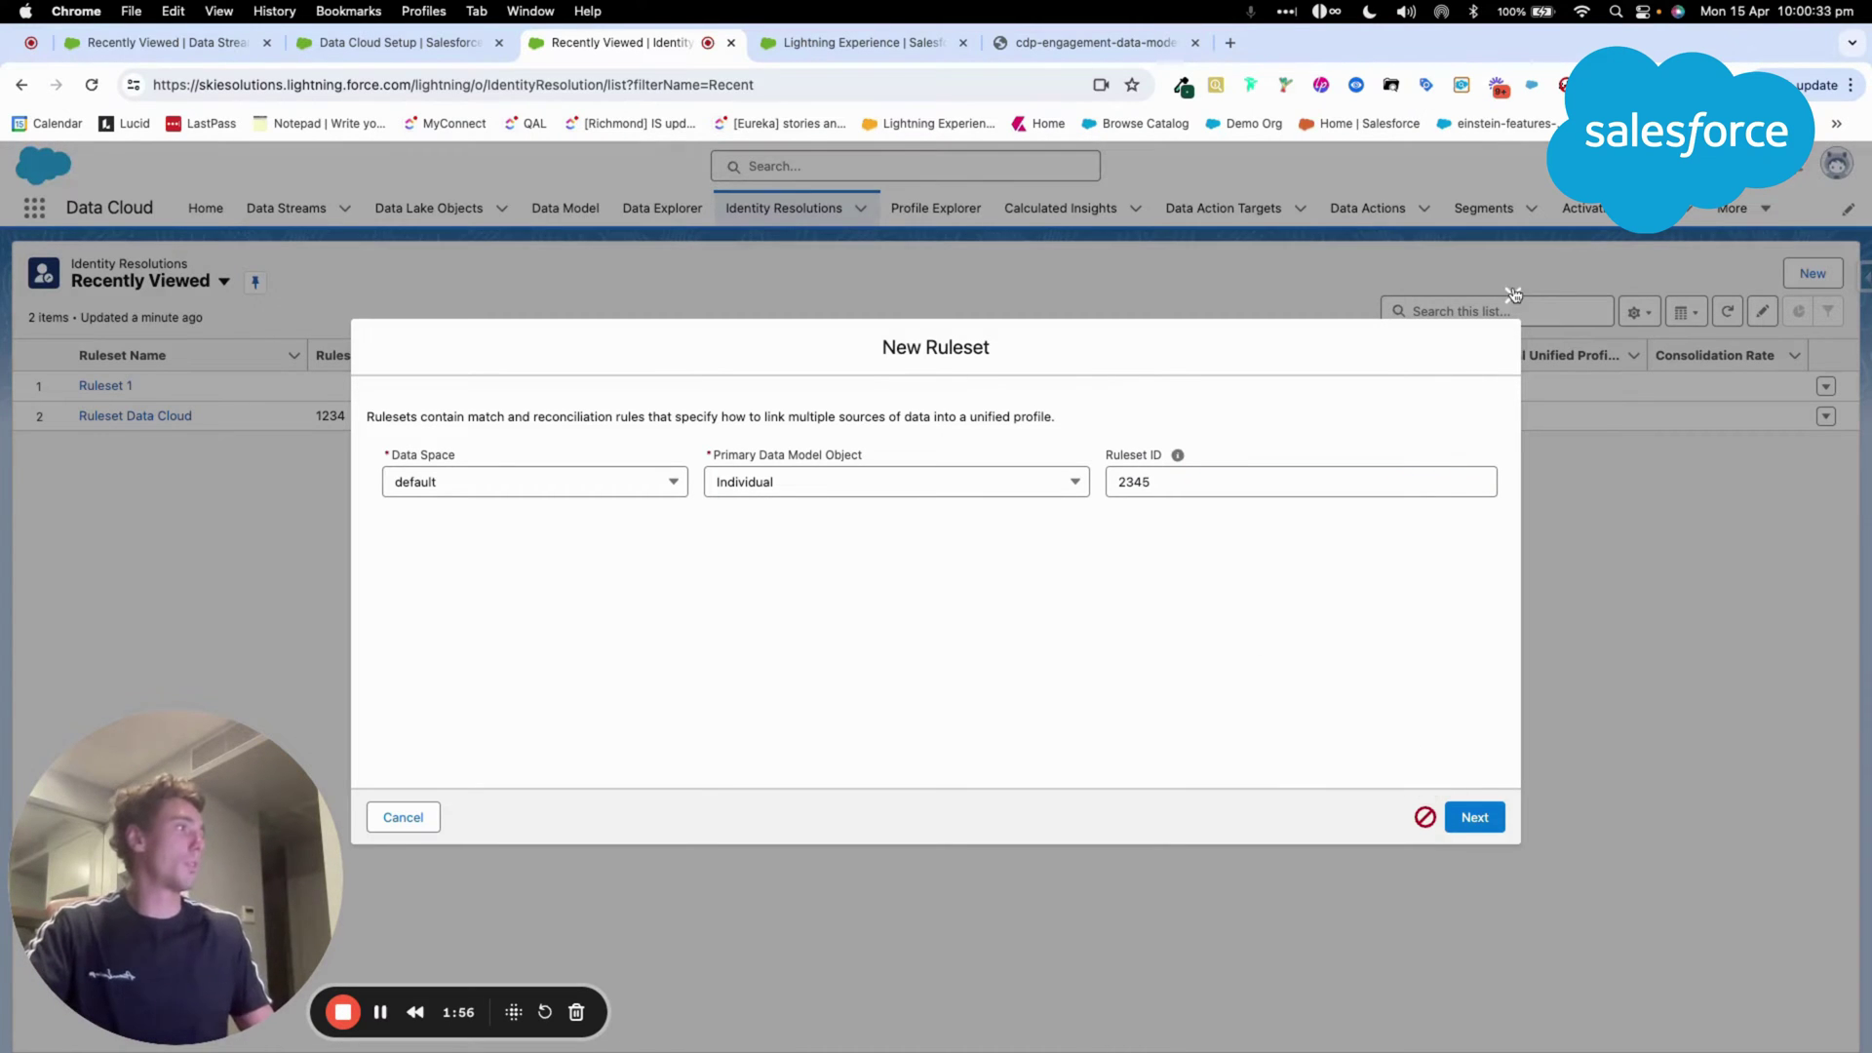
left_click(1826, 386)
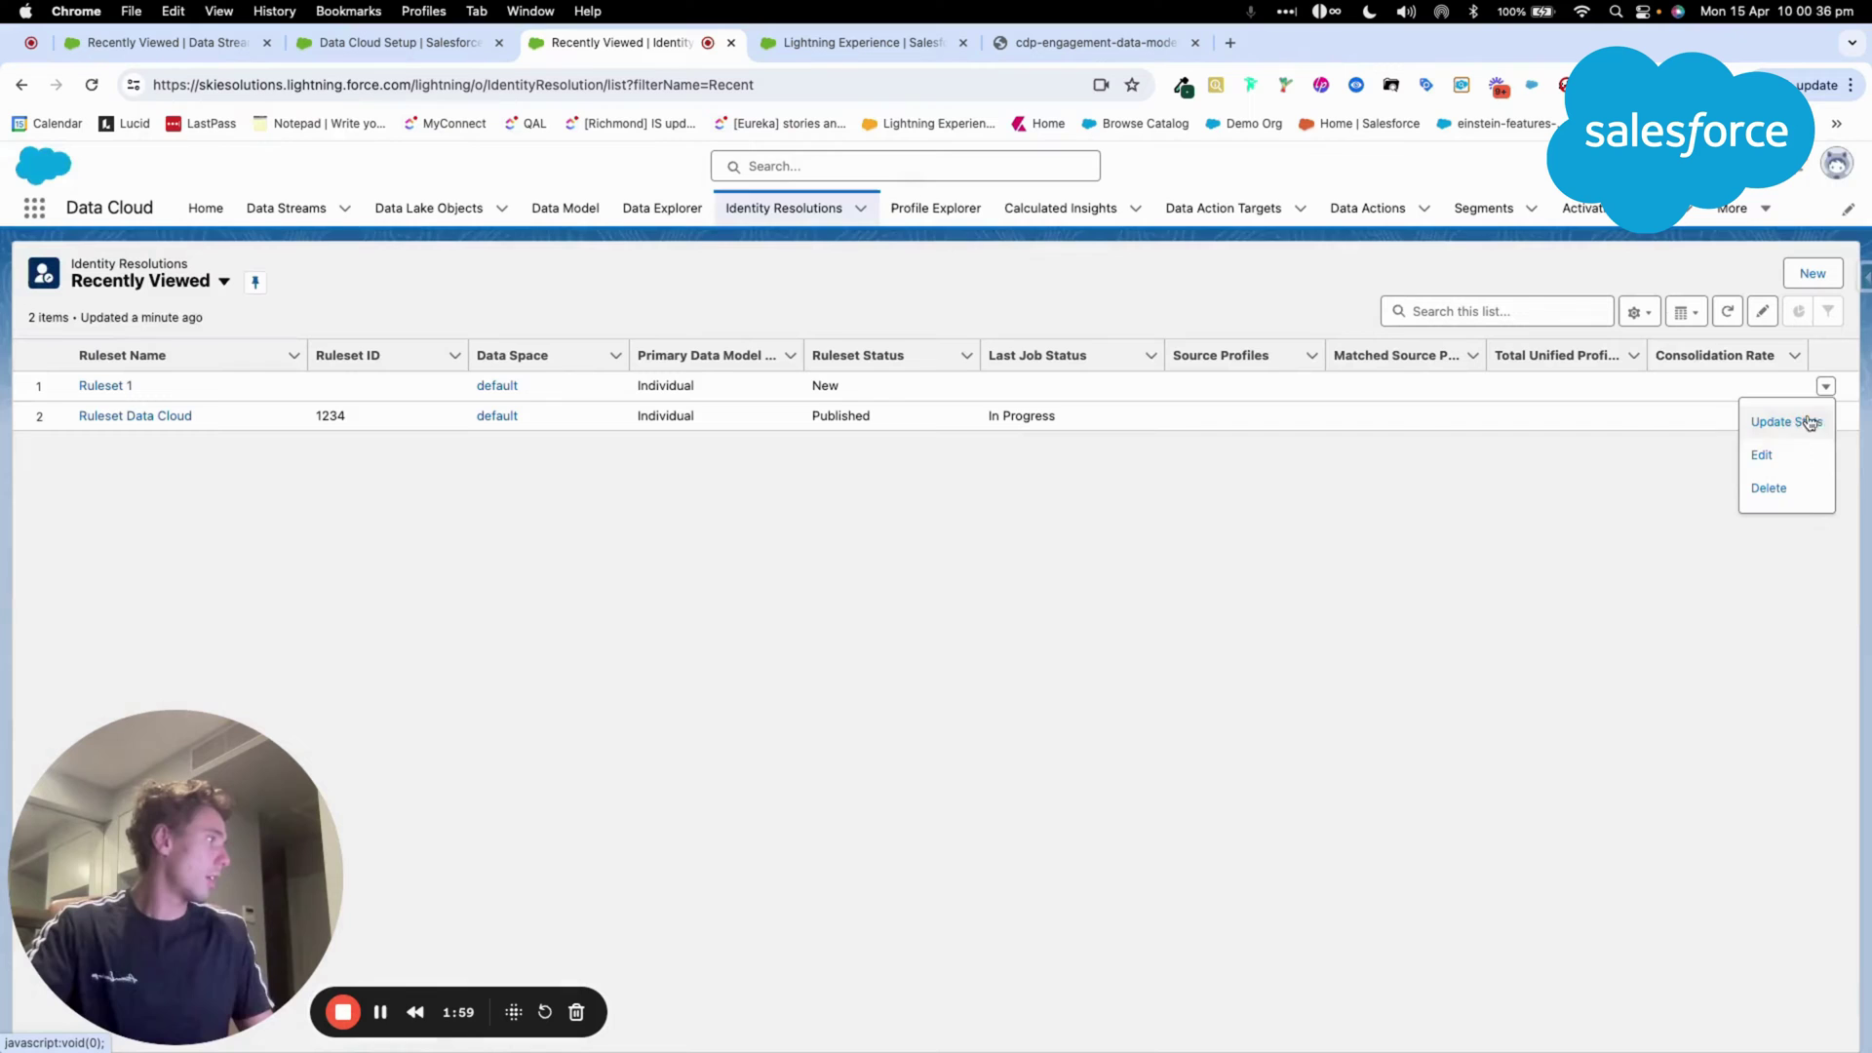
left_click(1776, 494)
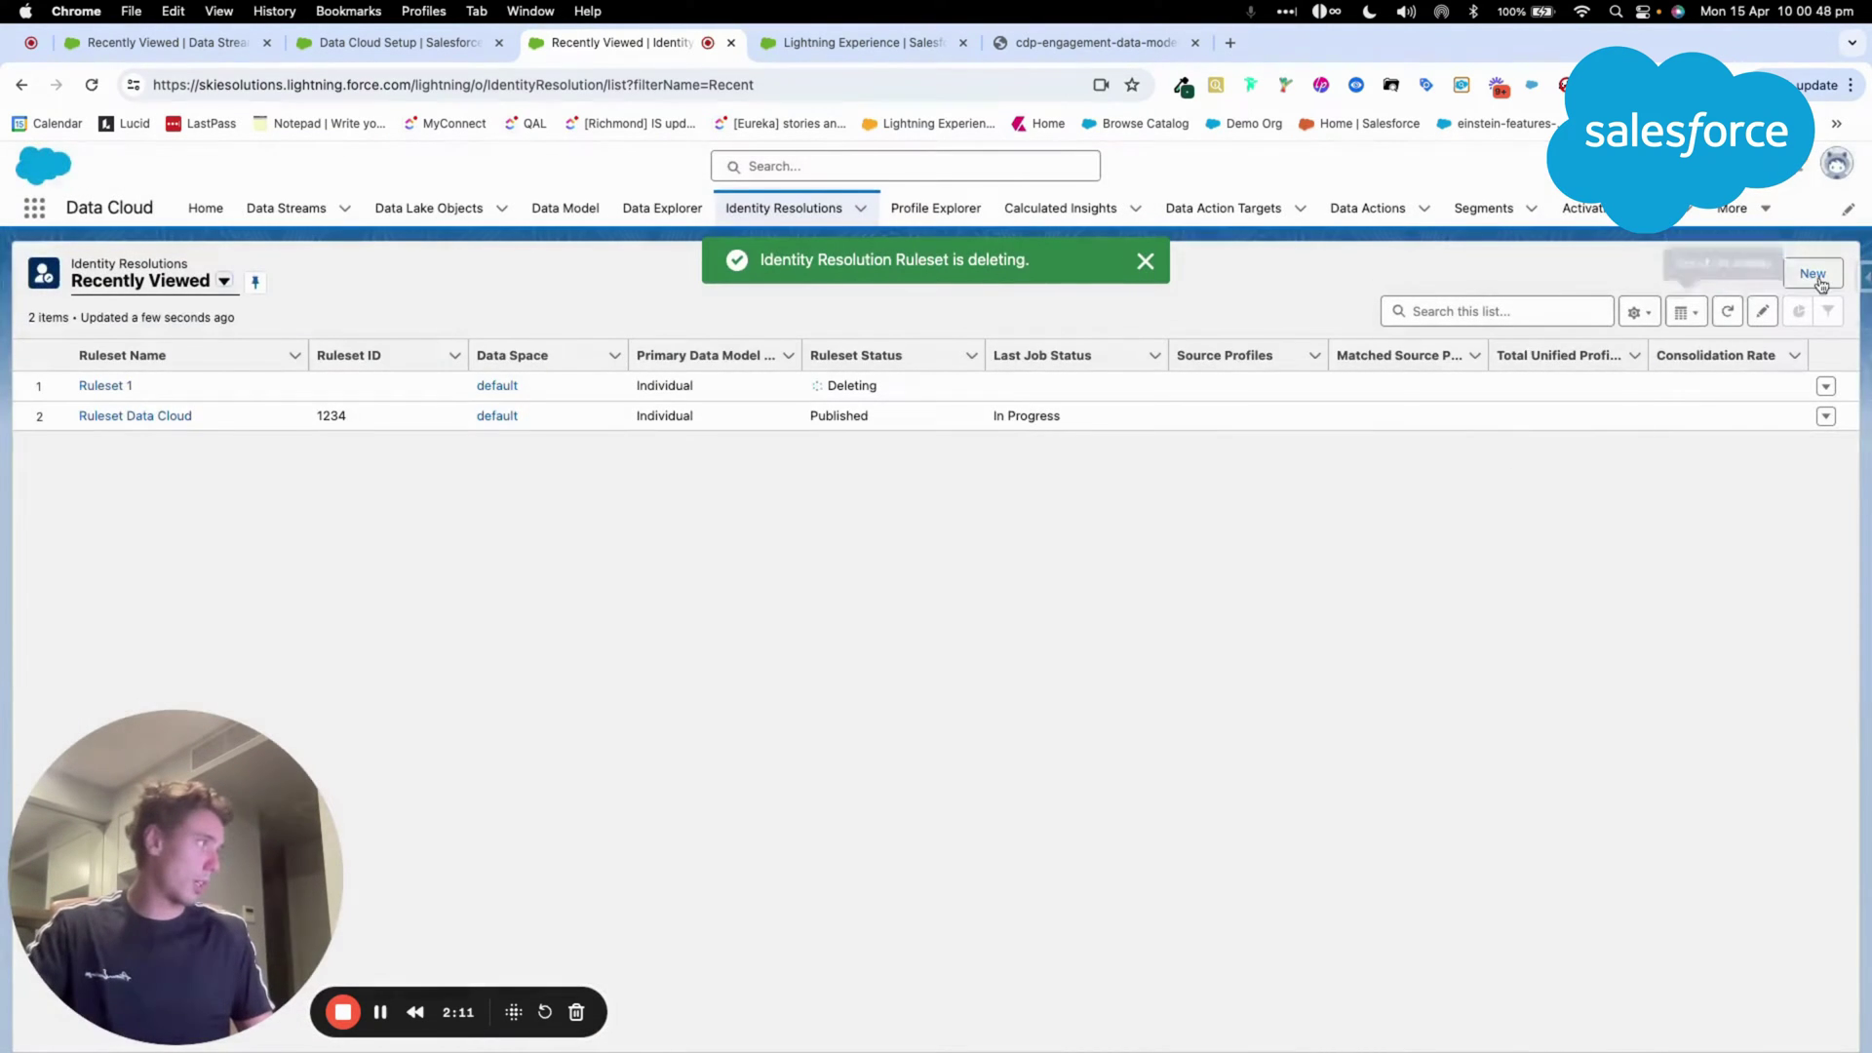
- Start a new ruleset for Individual with Ruleset ID 2345
left_click(1812, 275)
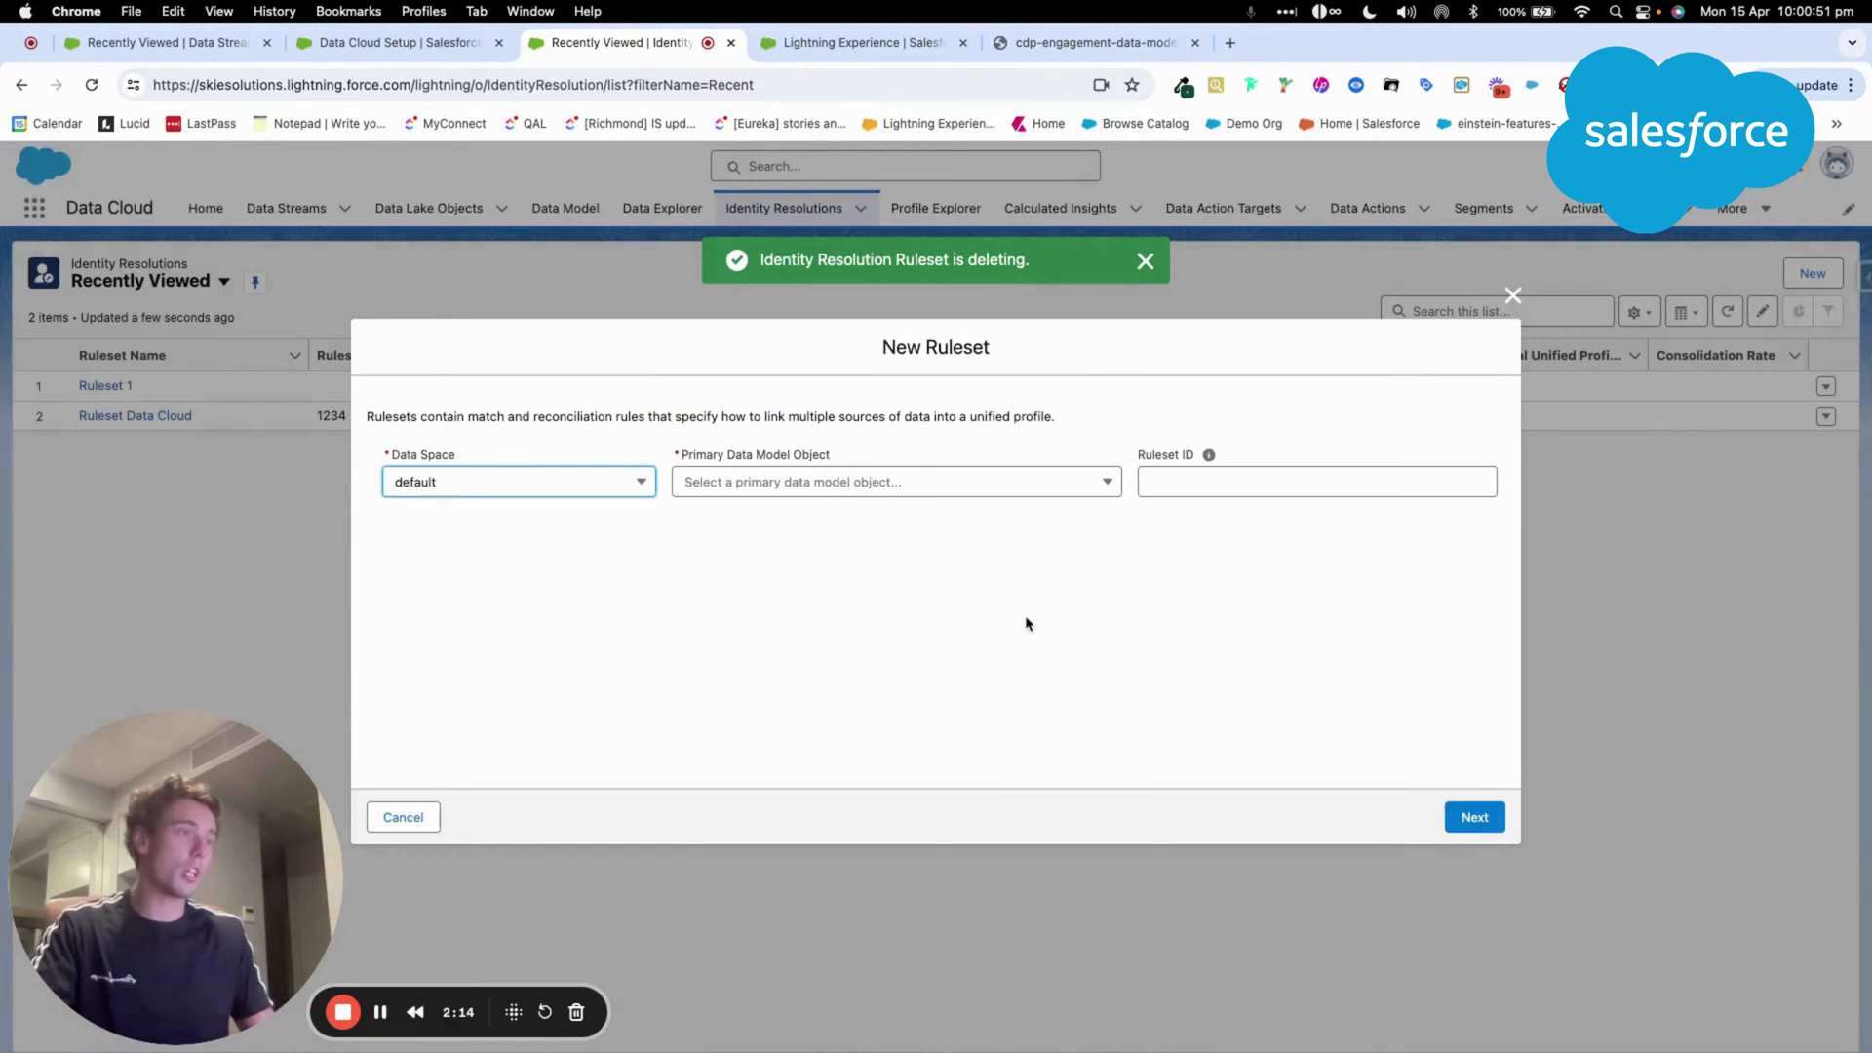
left_click(759, 484)
left_click(757, 523)
left_click(1267, 472)
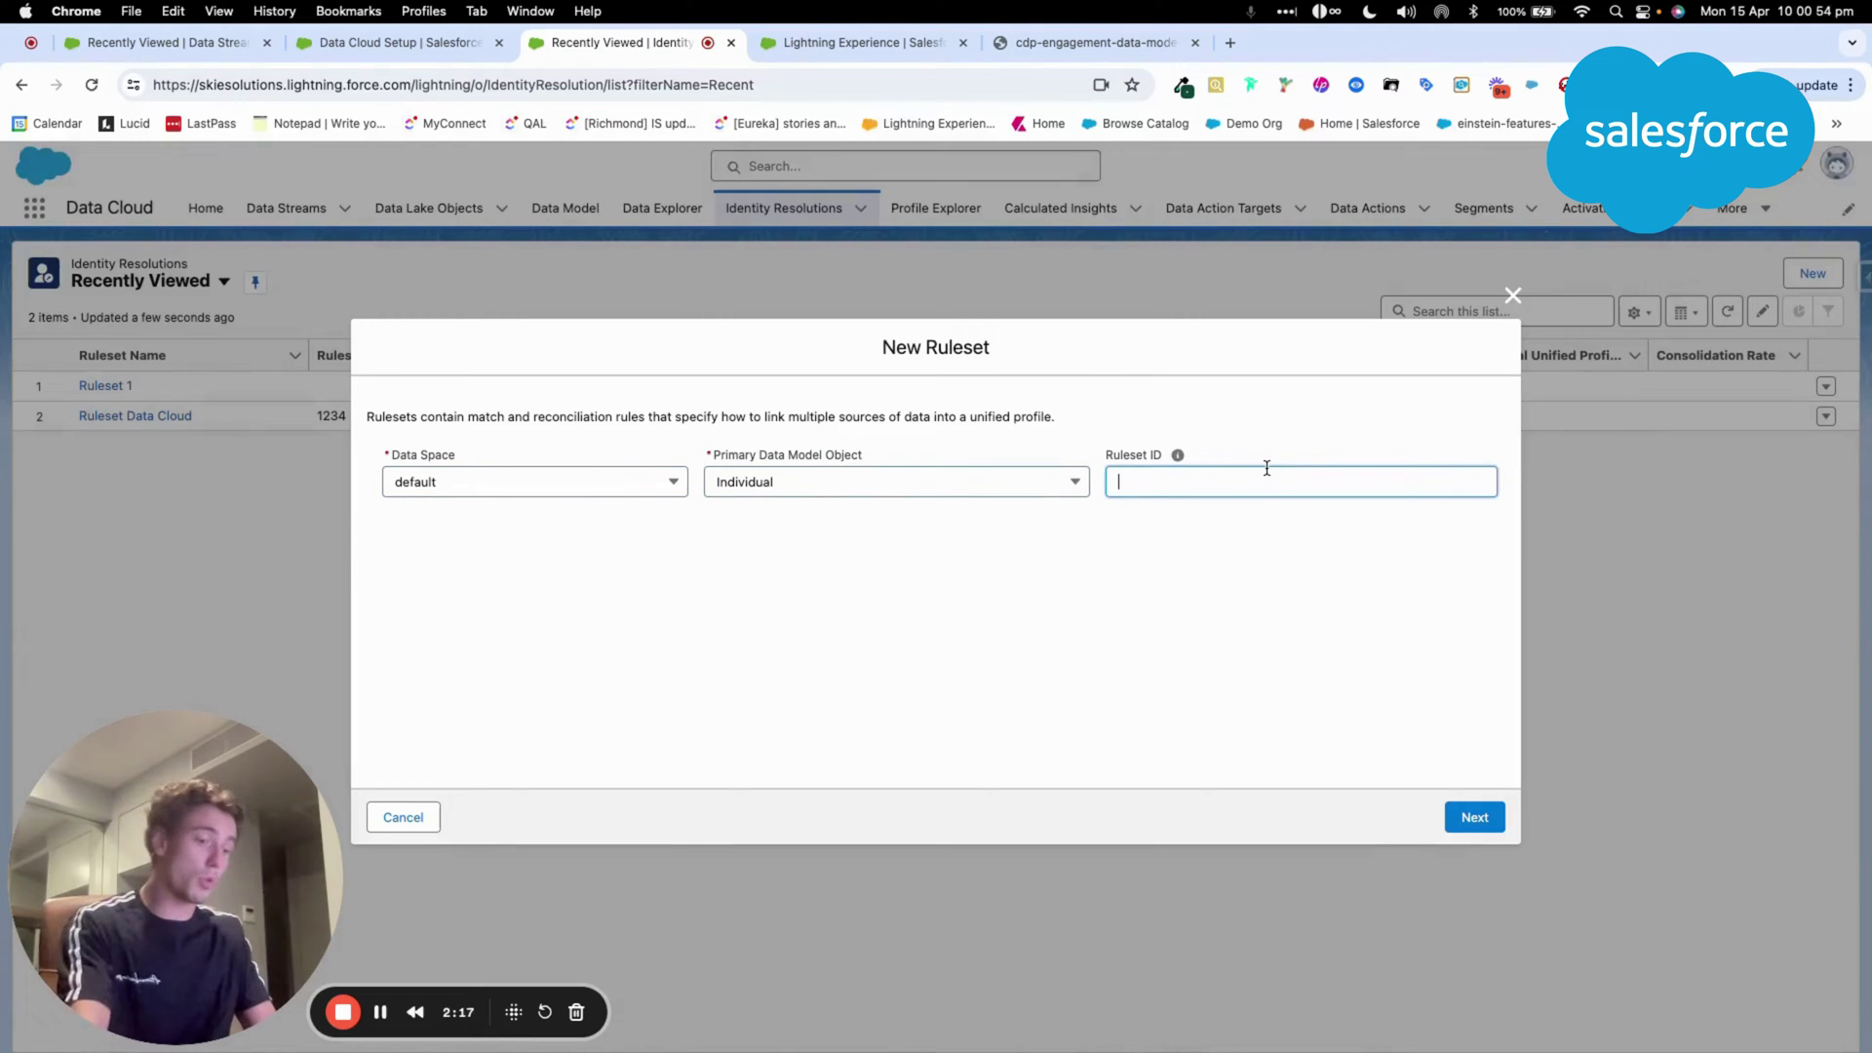
type("12")
key("BackSpace")
key("BackSpace")
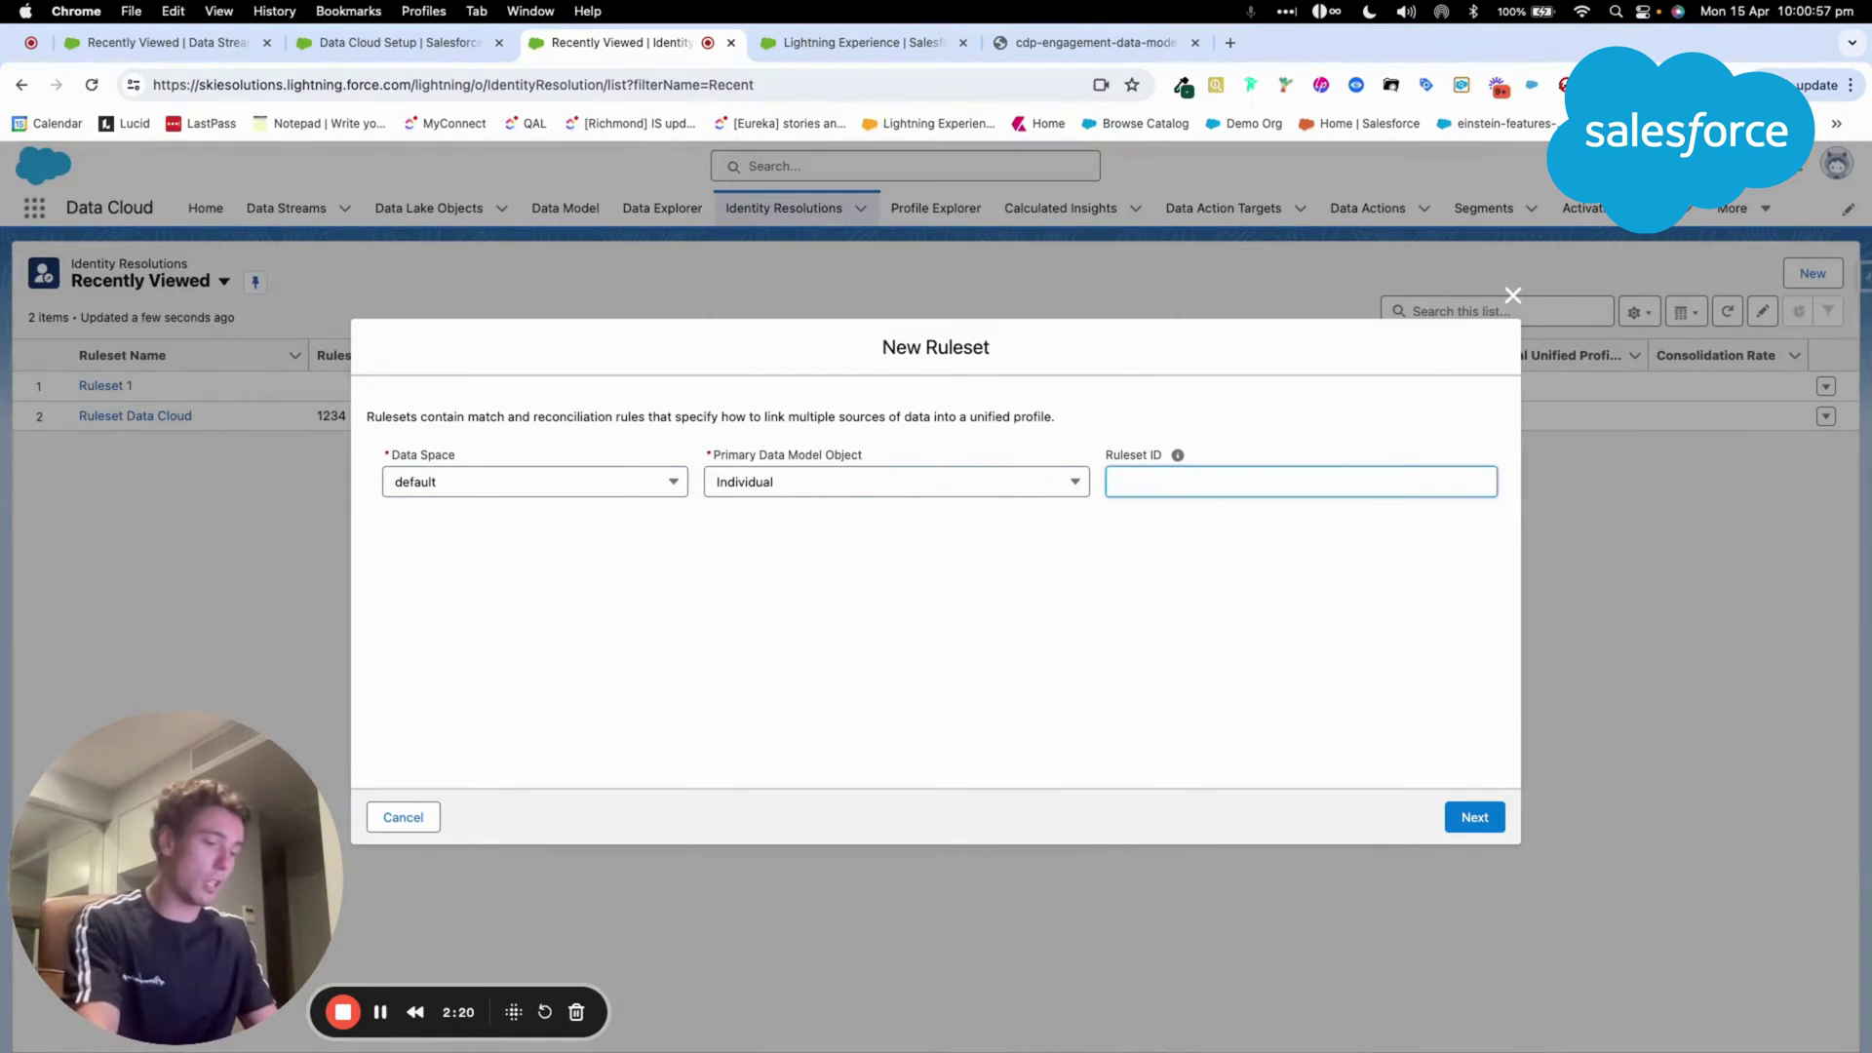
type("2345")
left_click(1457, 817)
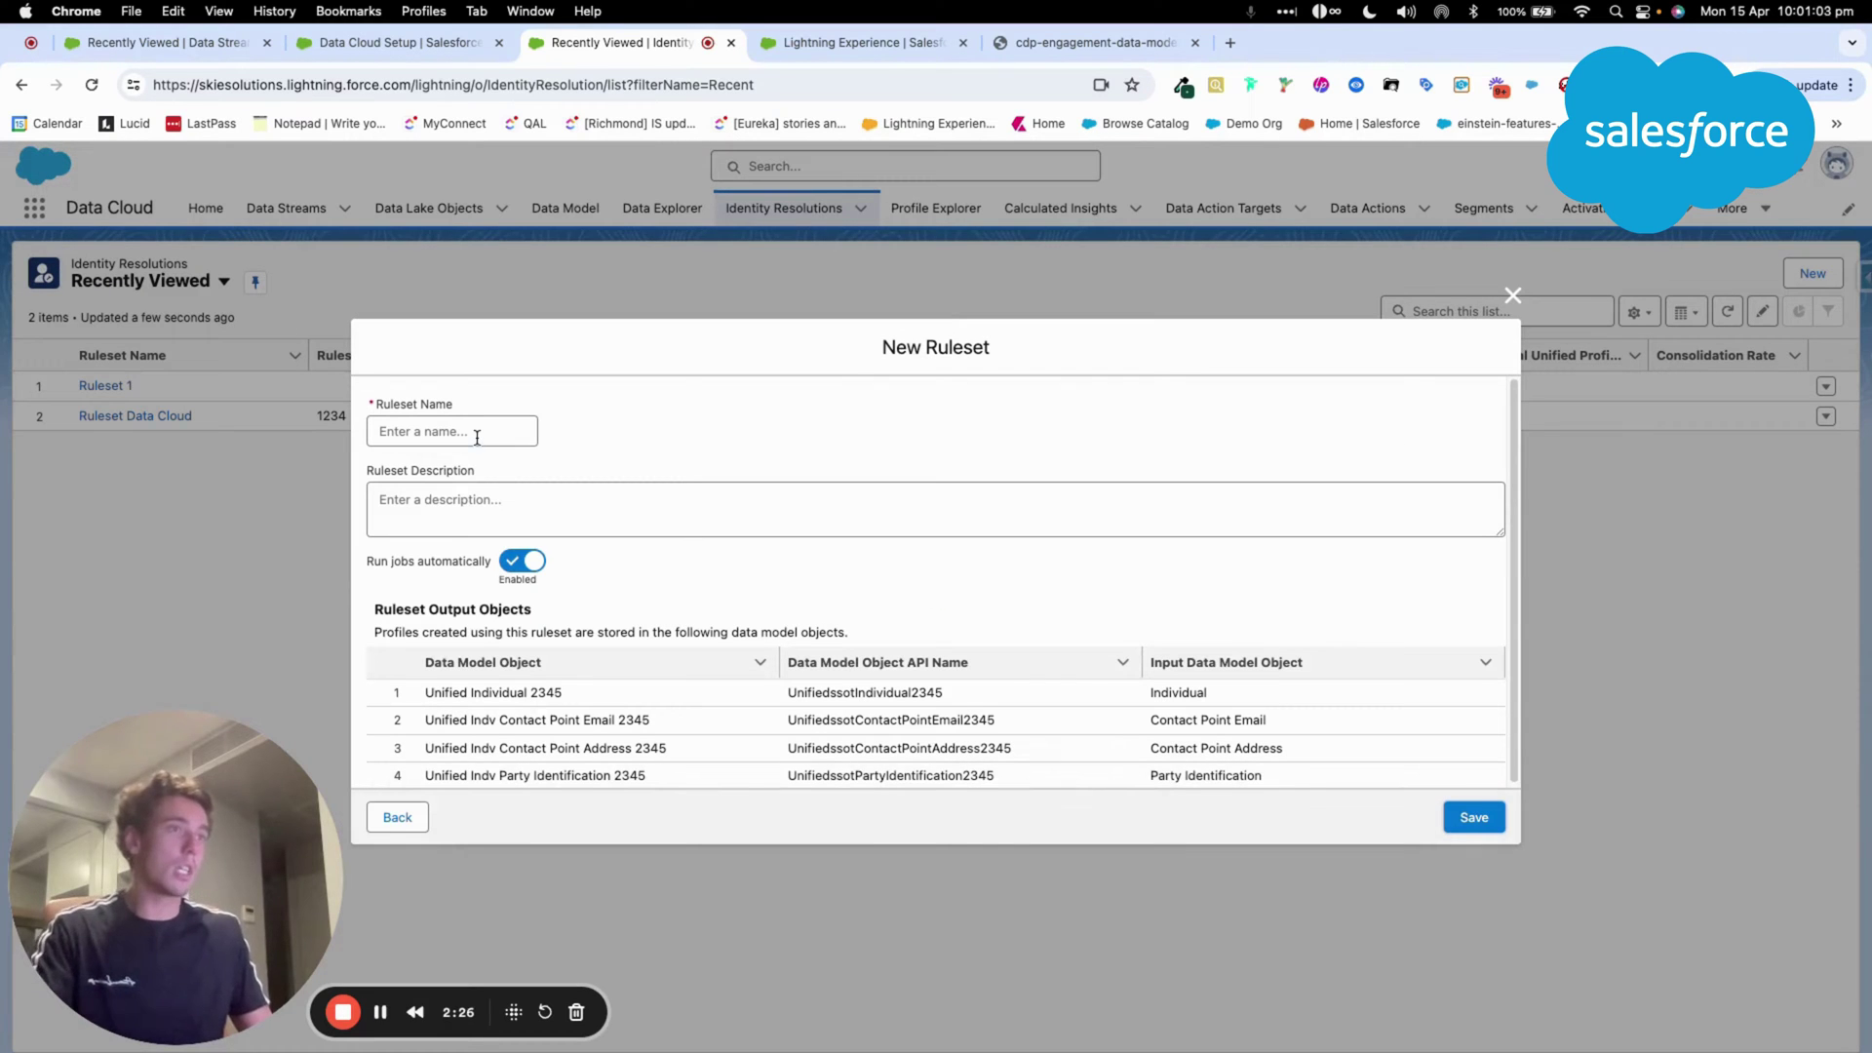
- Name it 'Demo Ruleset Data Cloud', use the same text as description, and save
left_click(477, 437)
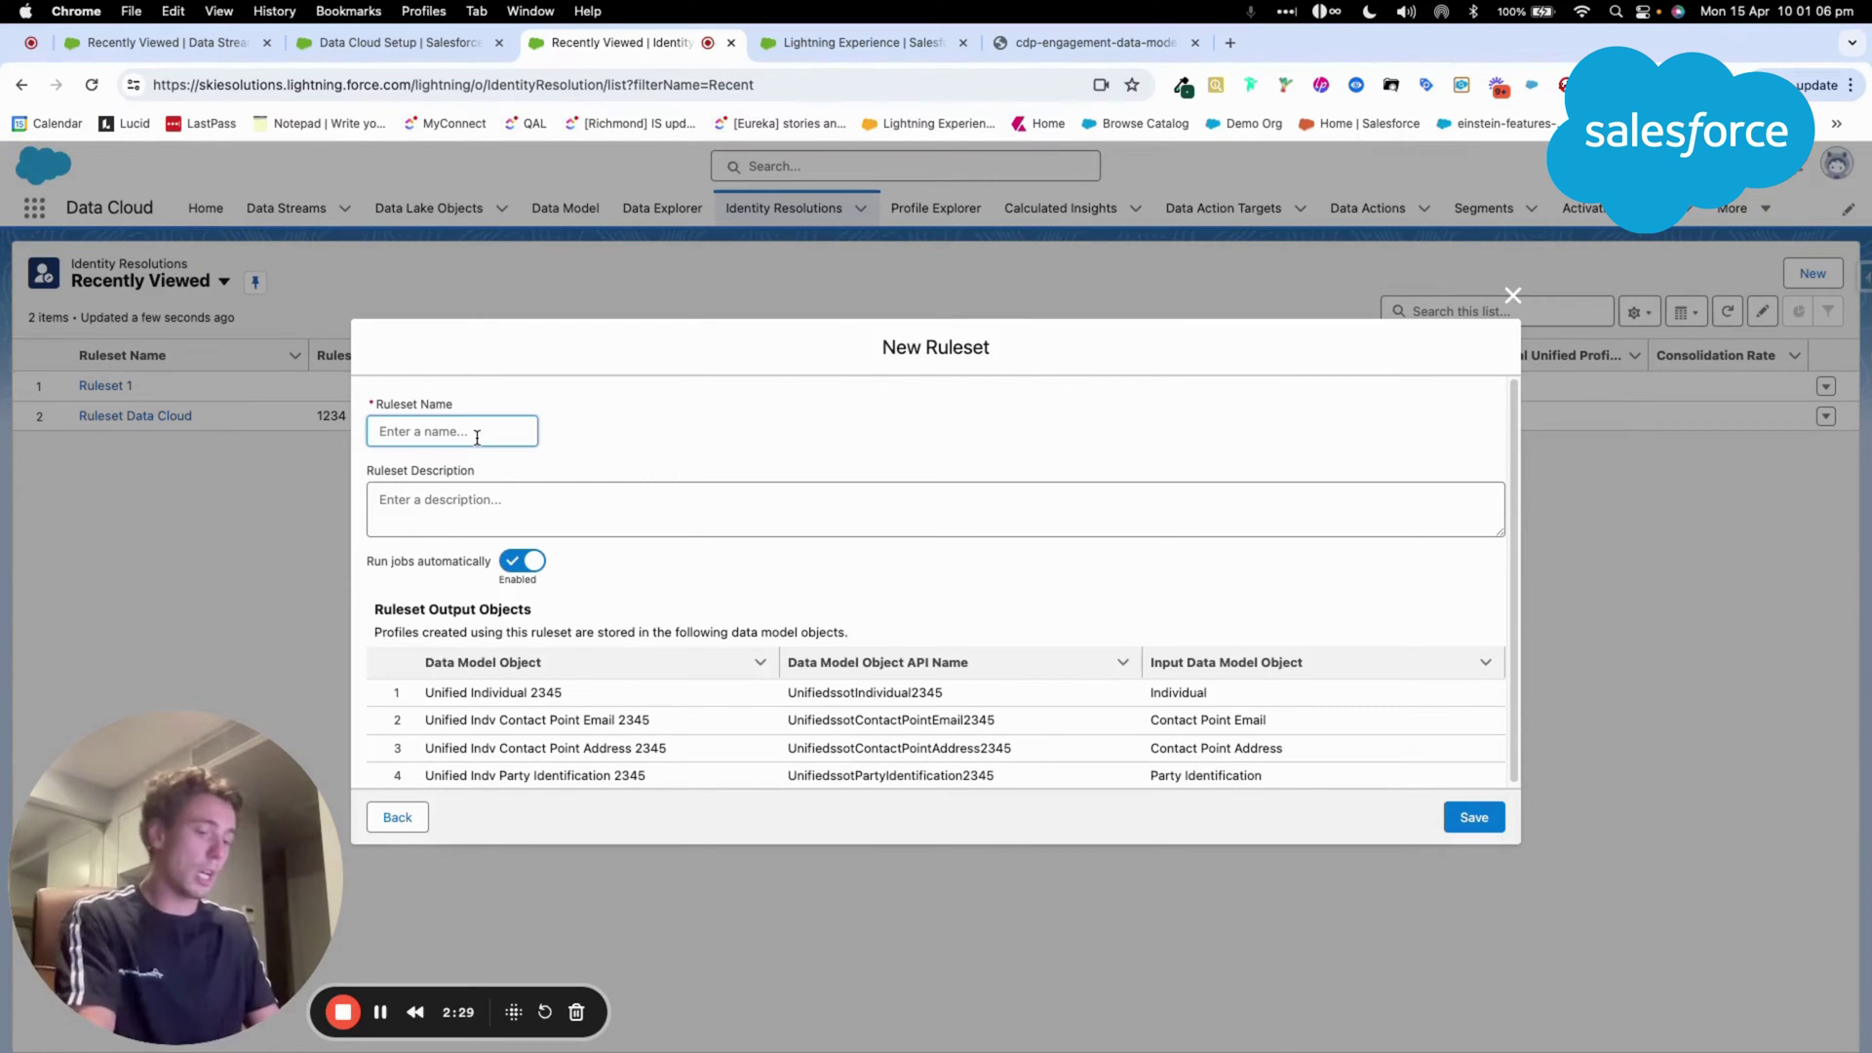
type("Demo Rule")
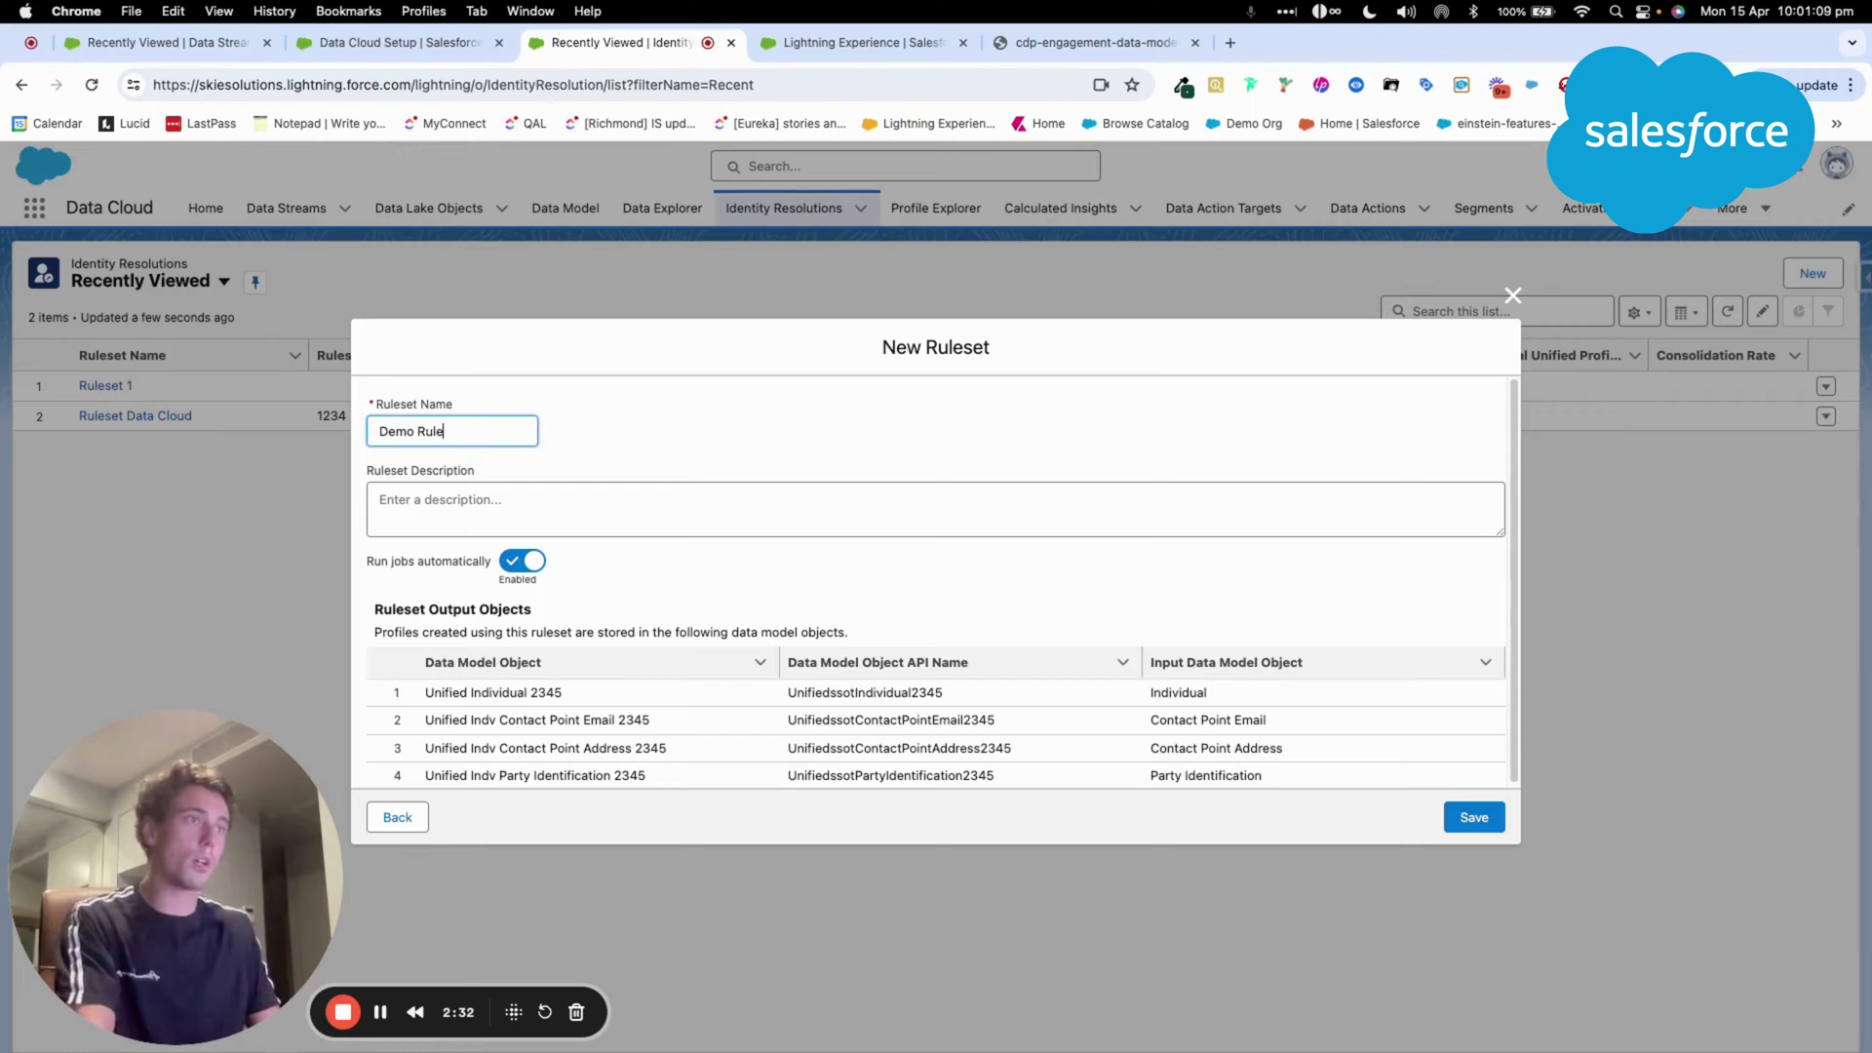
type("set Data Cloud")
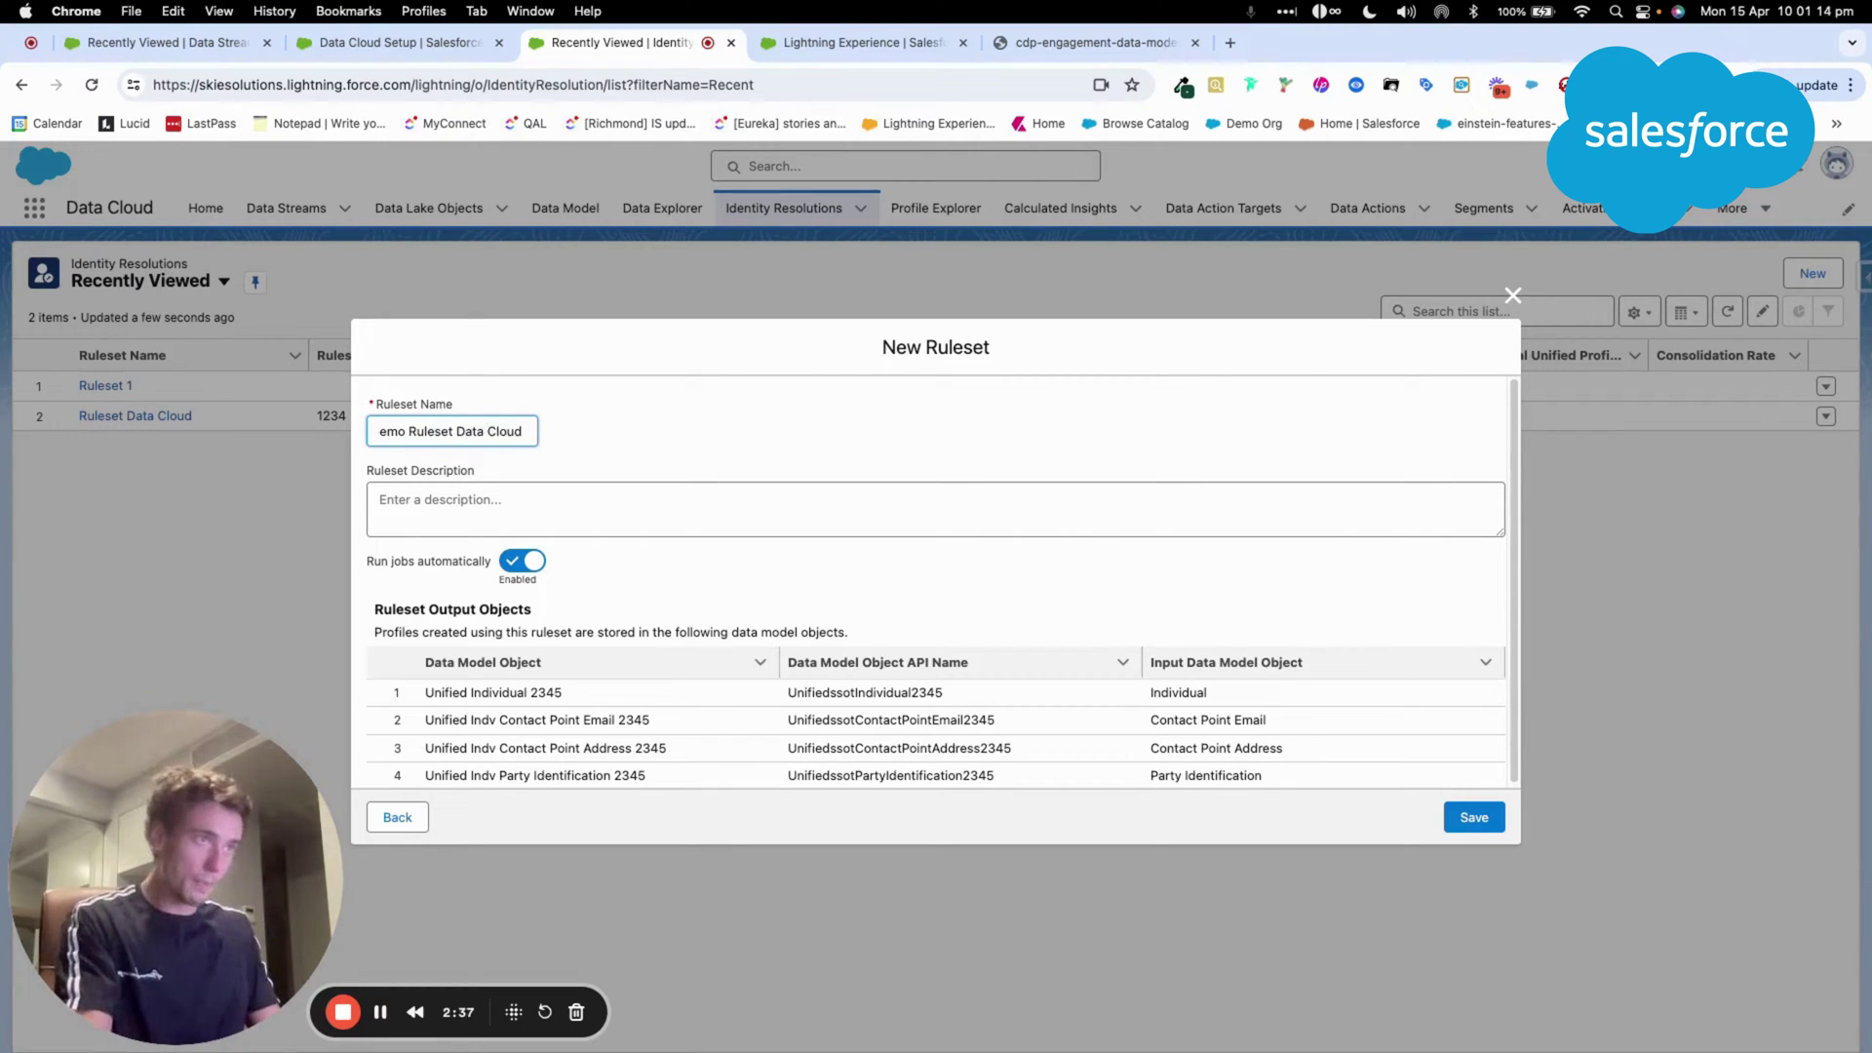
key("super+a")
key("super+c")
key("Tab")
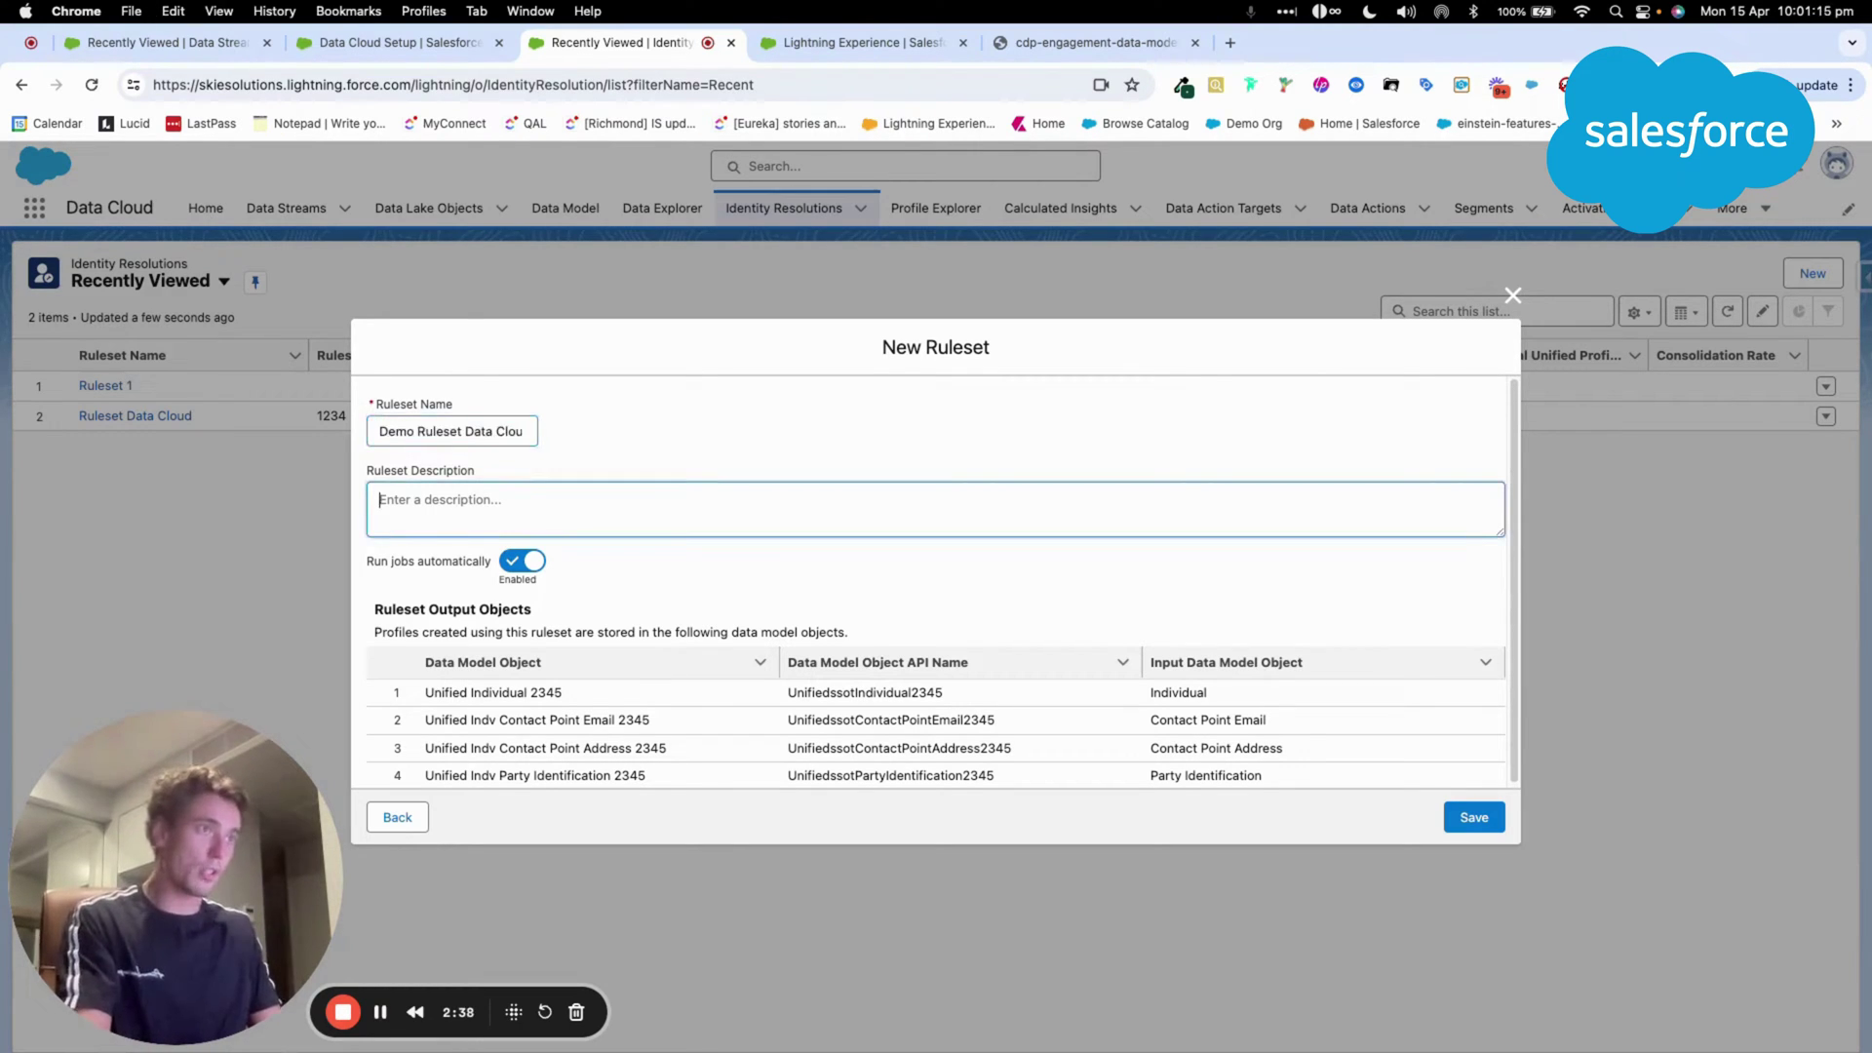
key("super+v")
scroll(1209, 741, "down", 1)
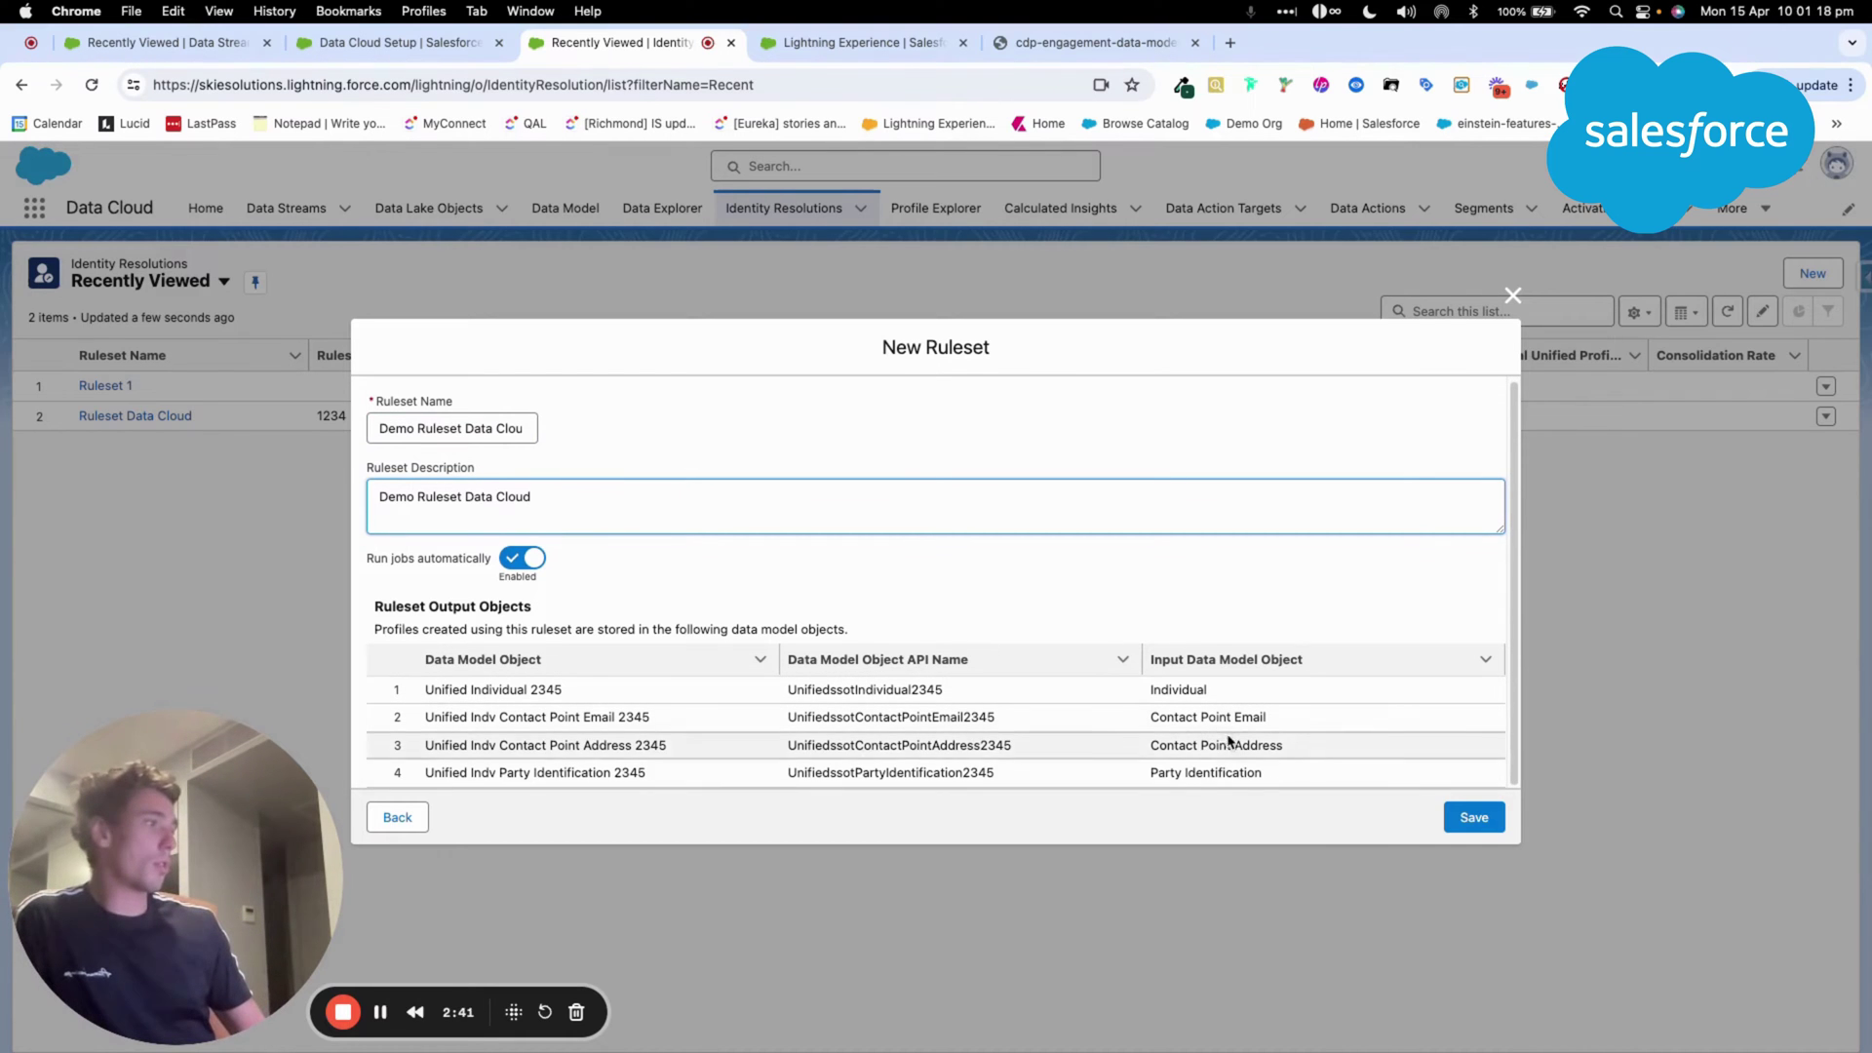
left_click(1446, 819)
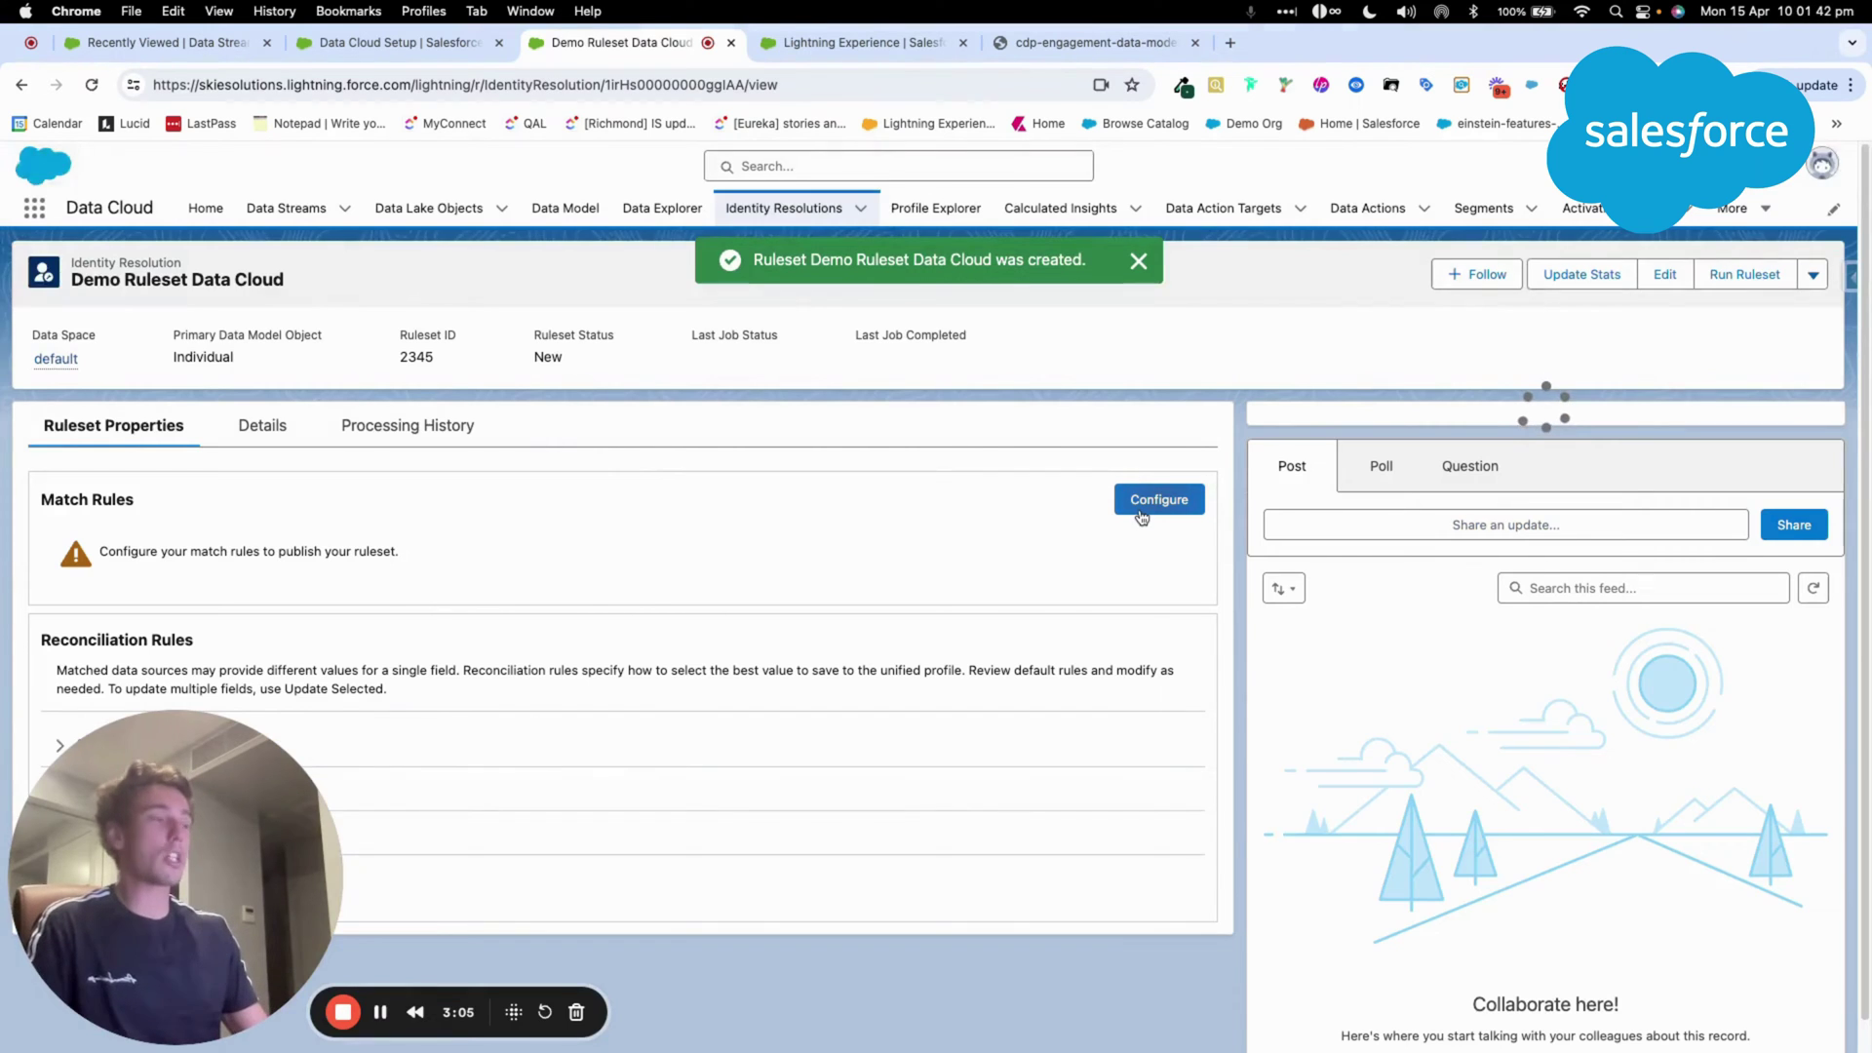
- Set Match Rule 1 to a Custom Rule instead of the default fuzzy-name rules
left_click(1142, 517)
left_click(1463, 821)
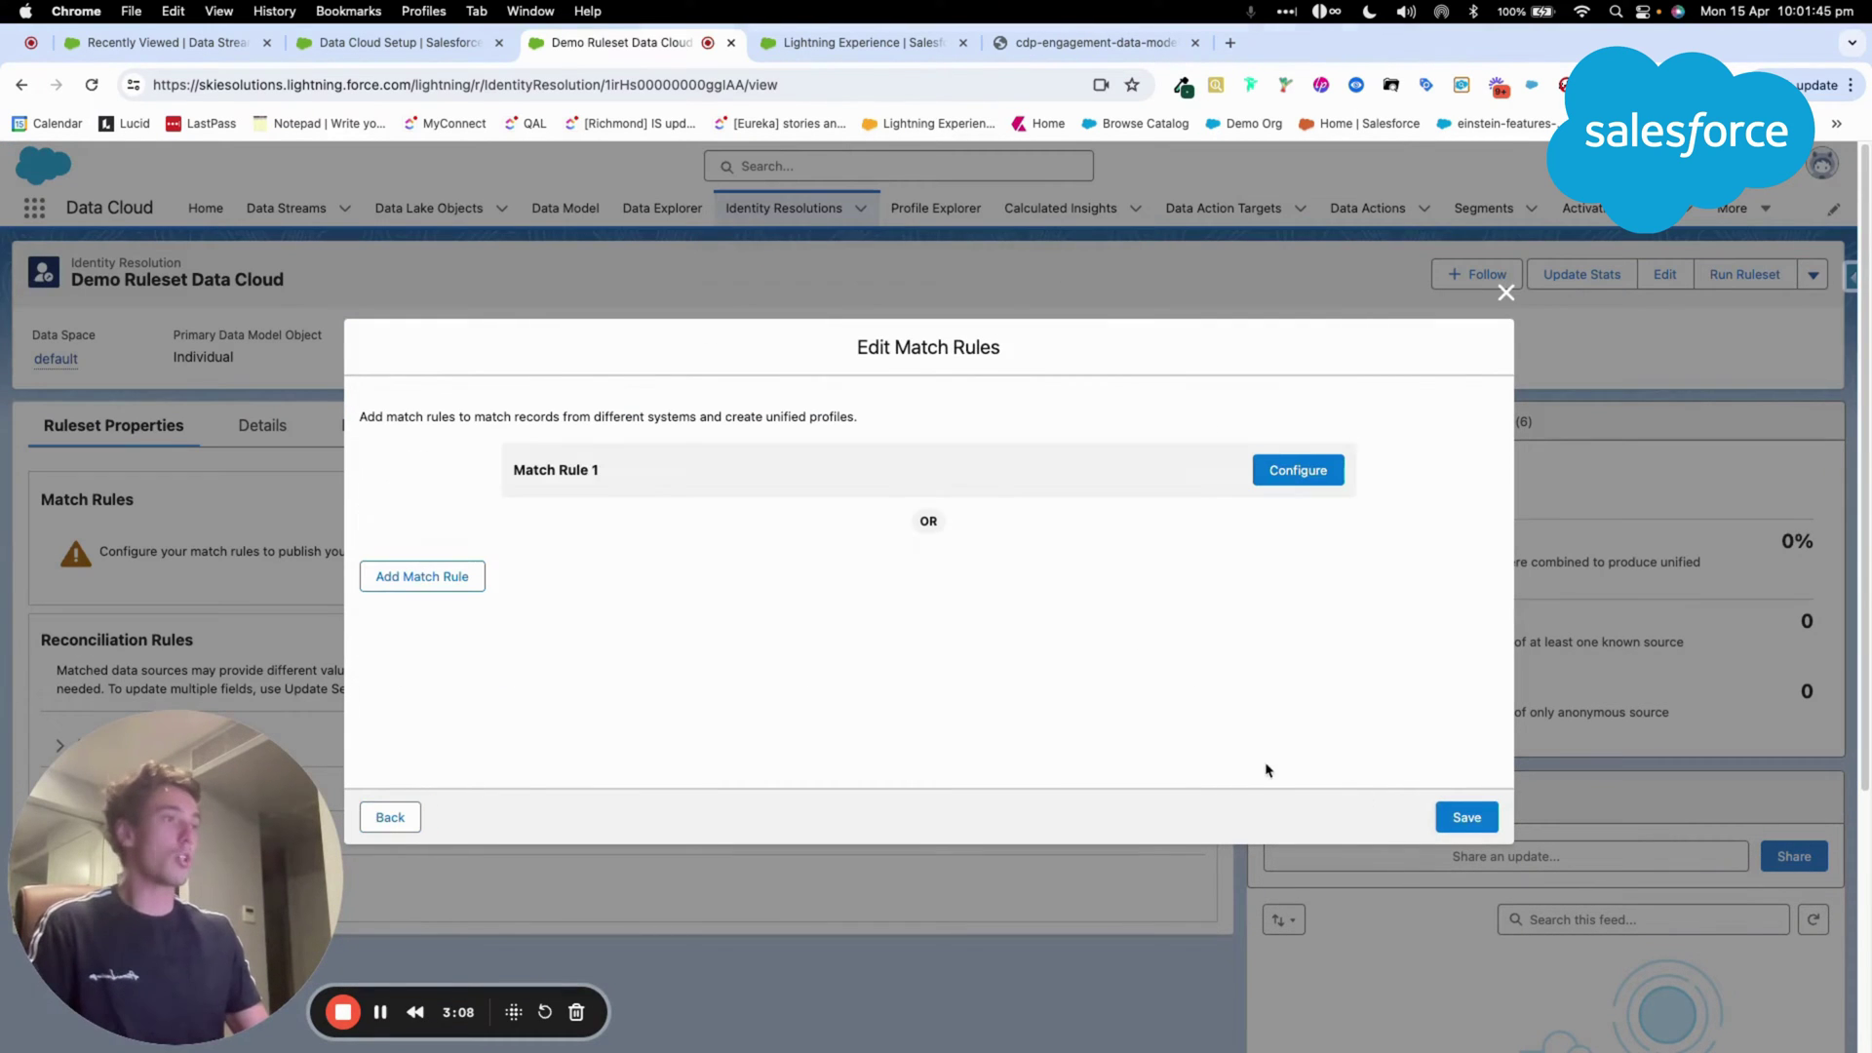
left_click(1302, 470)
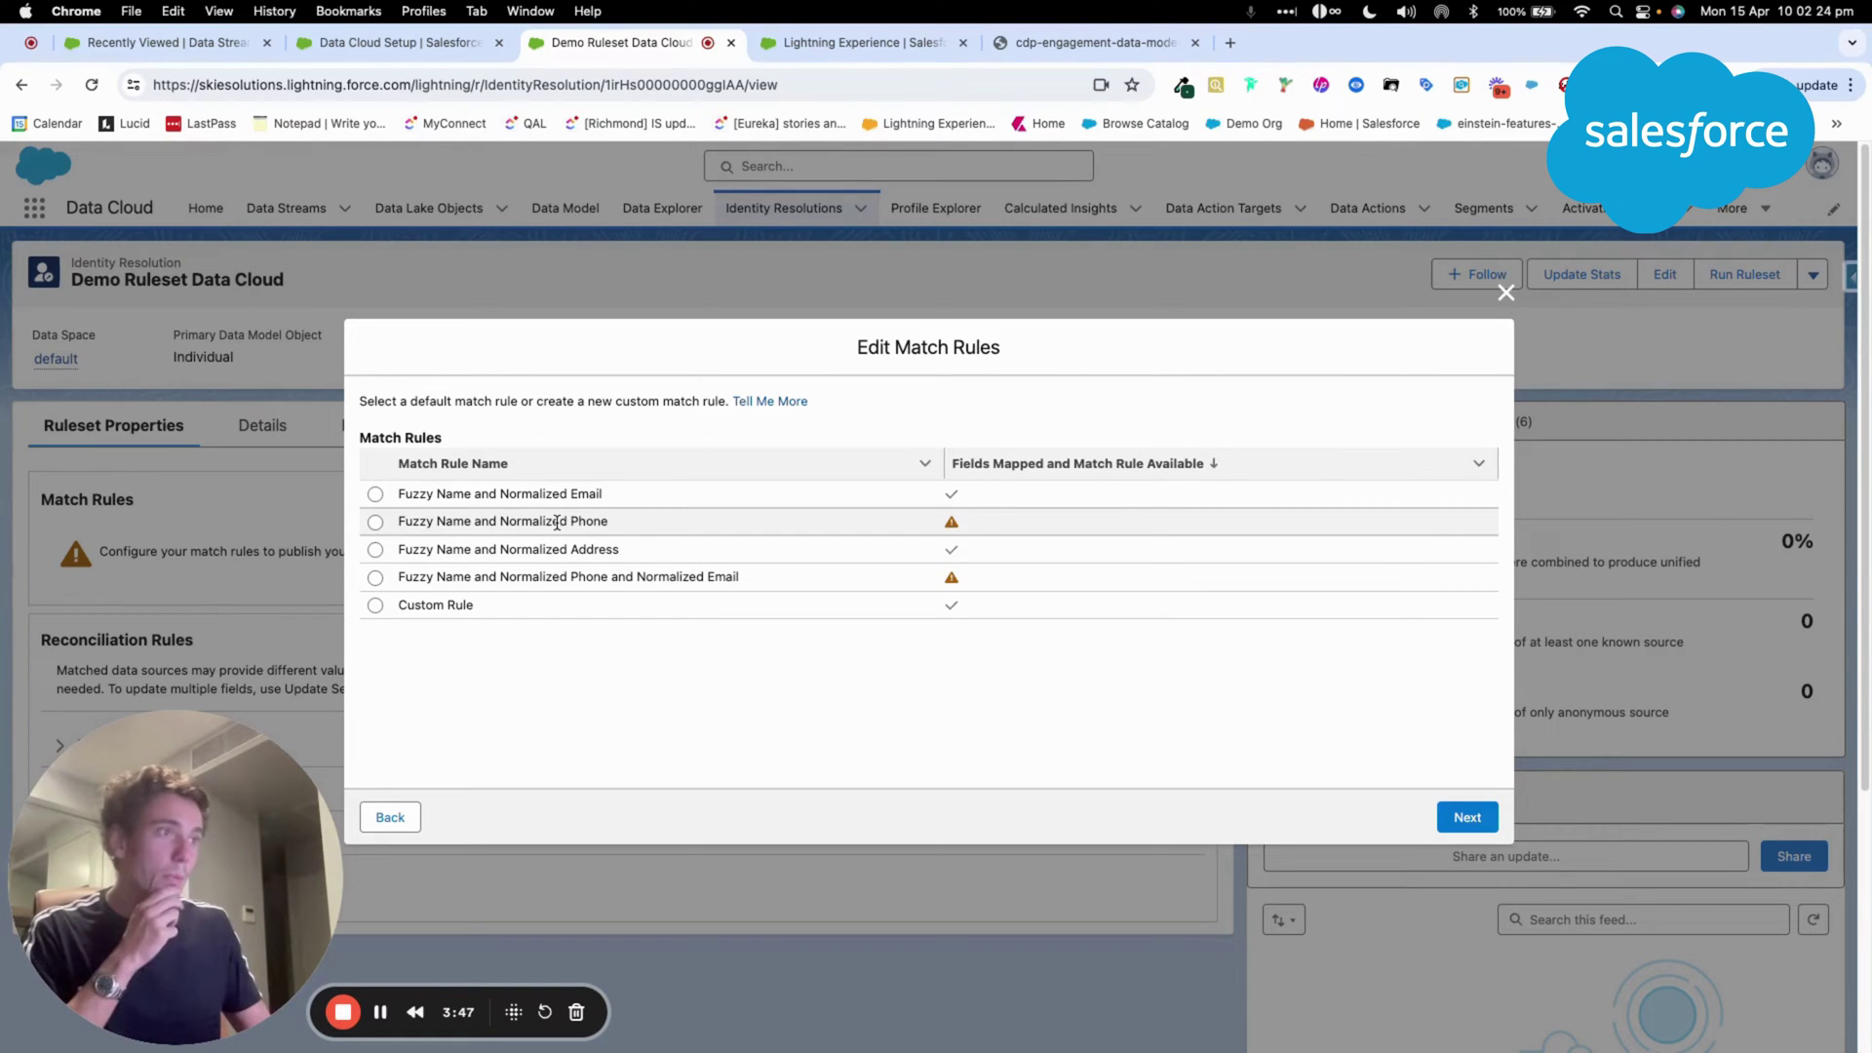
left_click(375, 605)
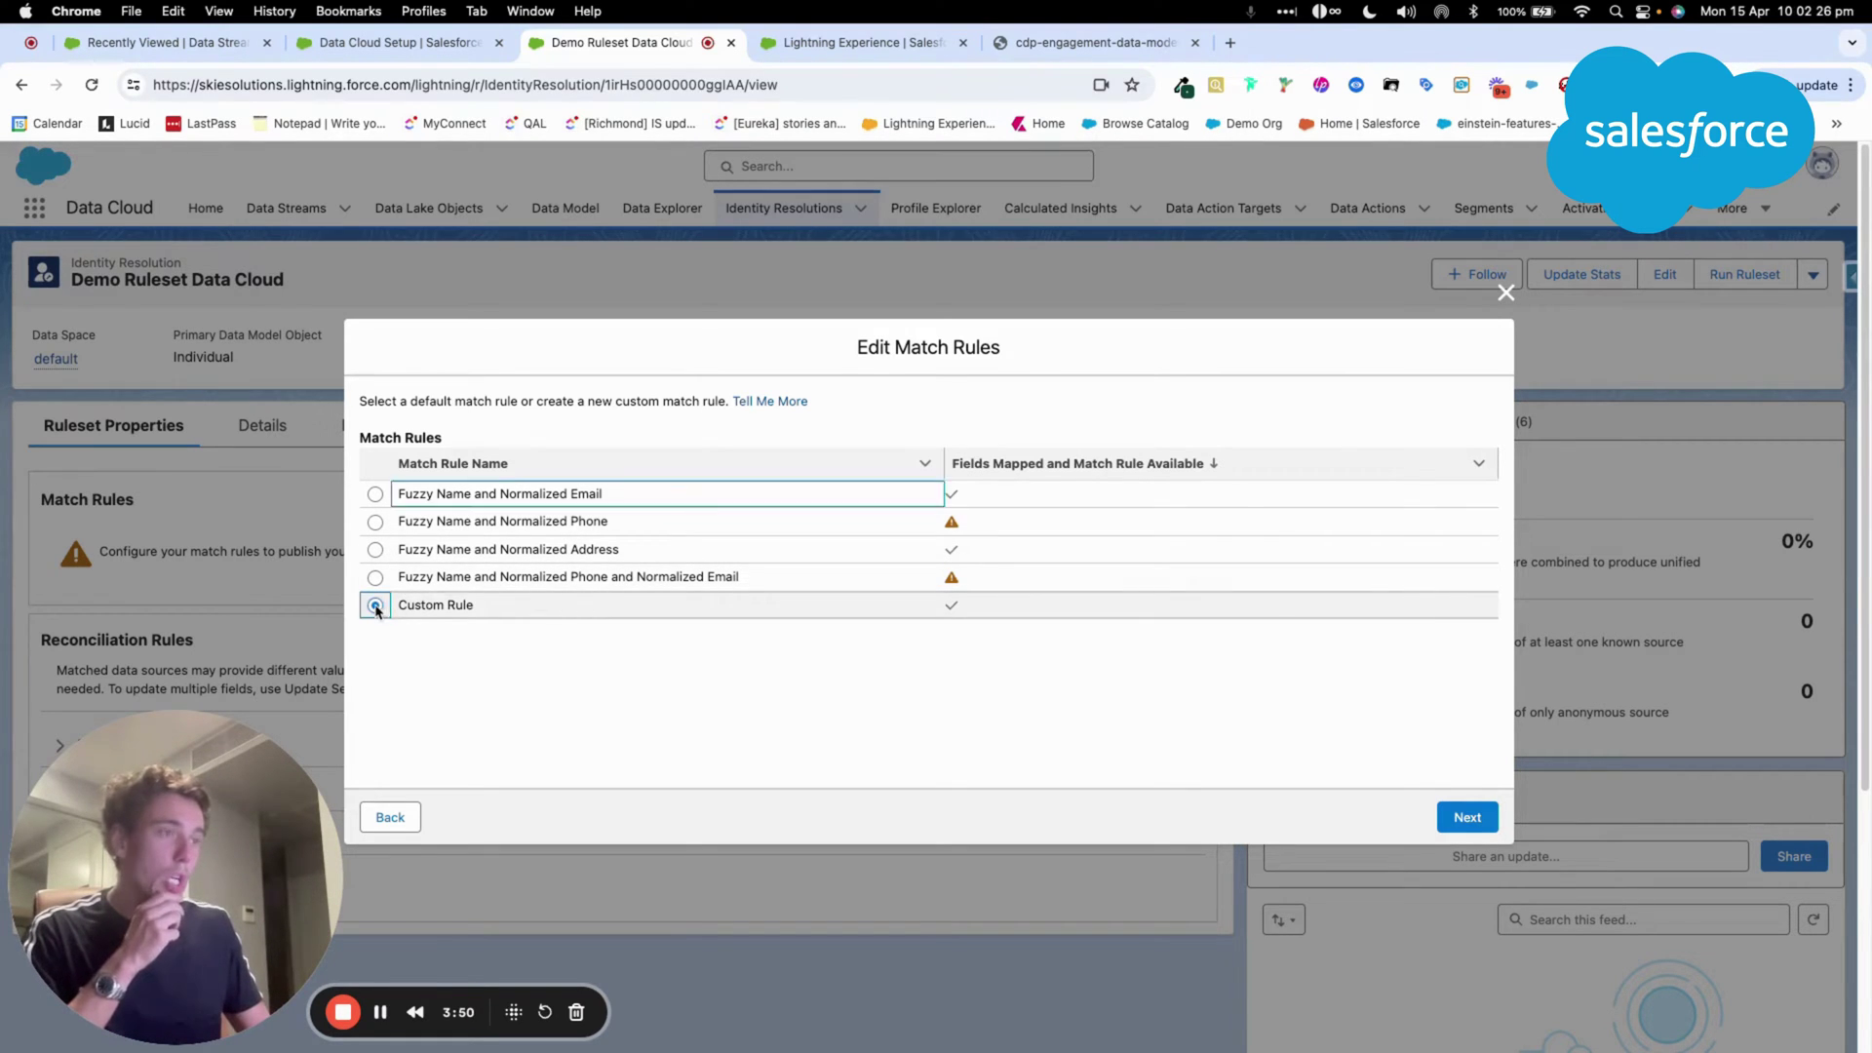
- Match on Contact Point Email's Email Address using Exact Normalized
left_click(1478, 829)
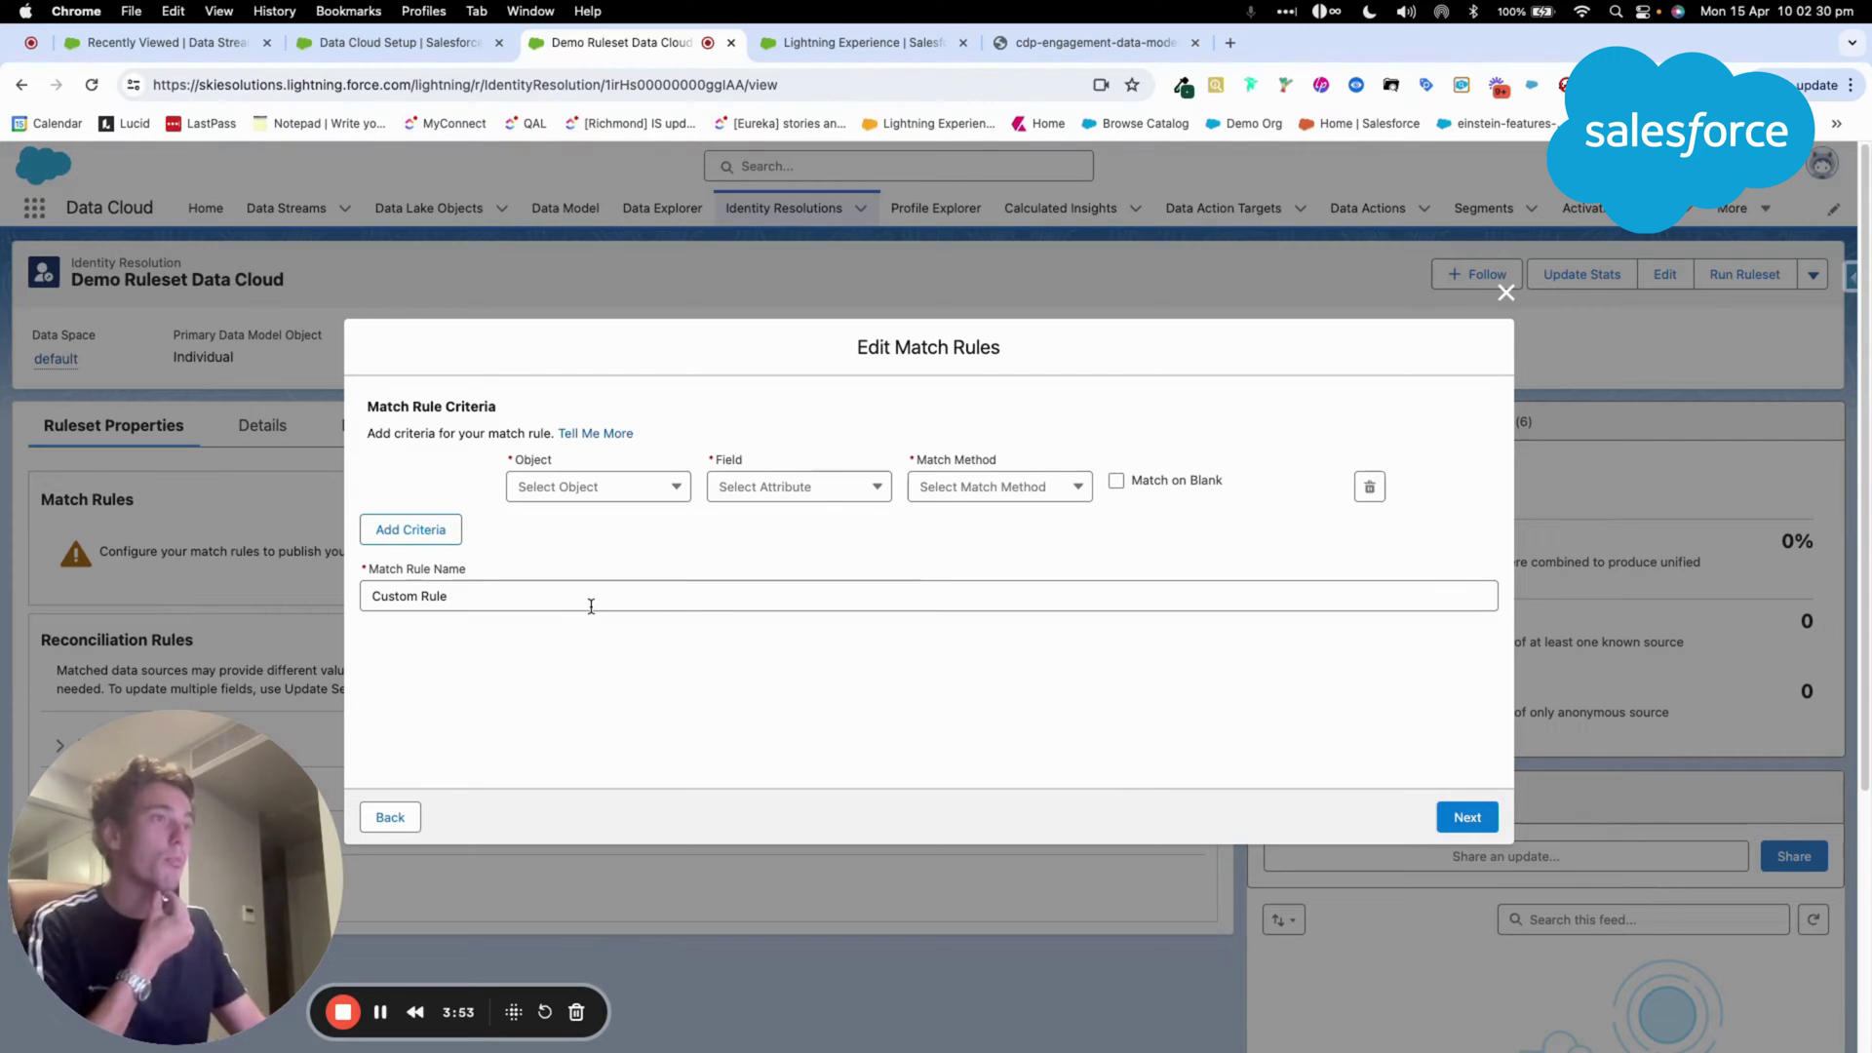
left_click(615, 491)
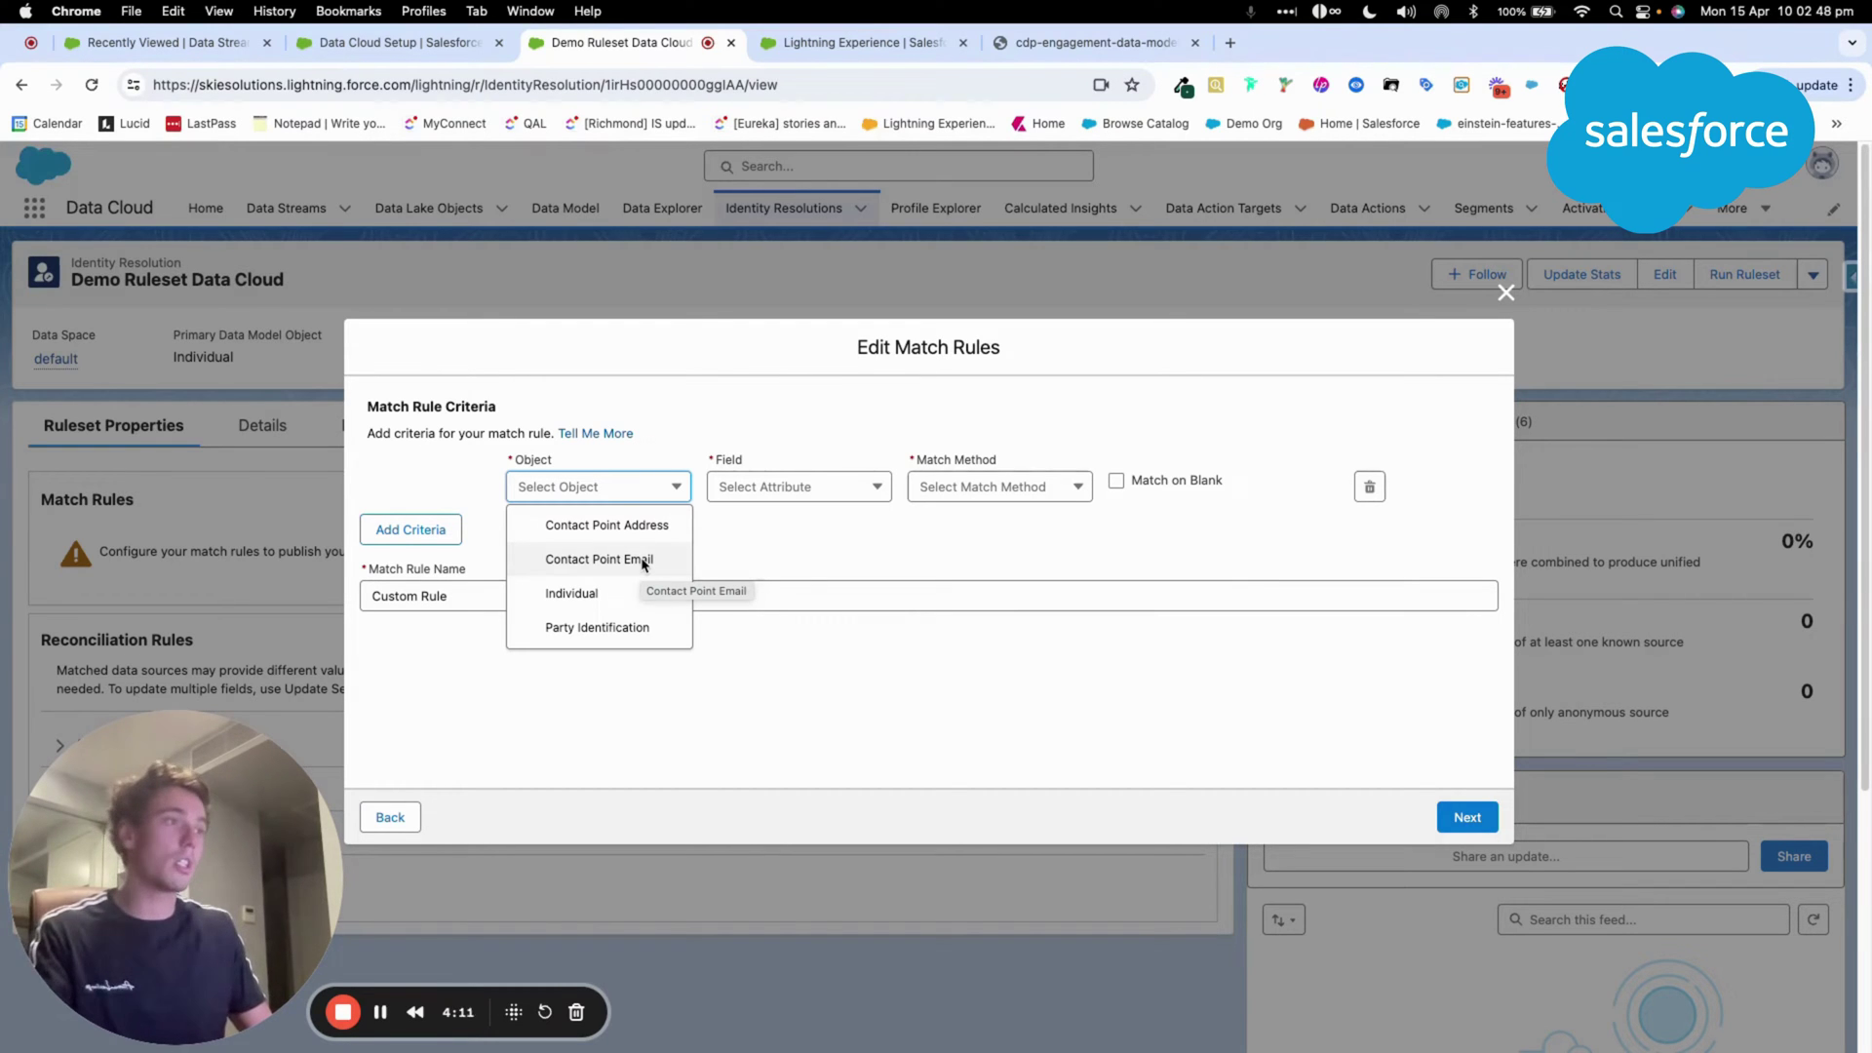
left_click(642, 561)
left_click(753, 487)
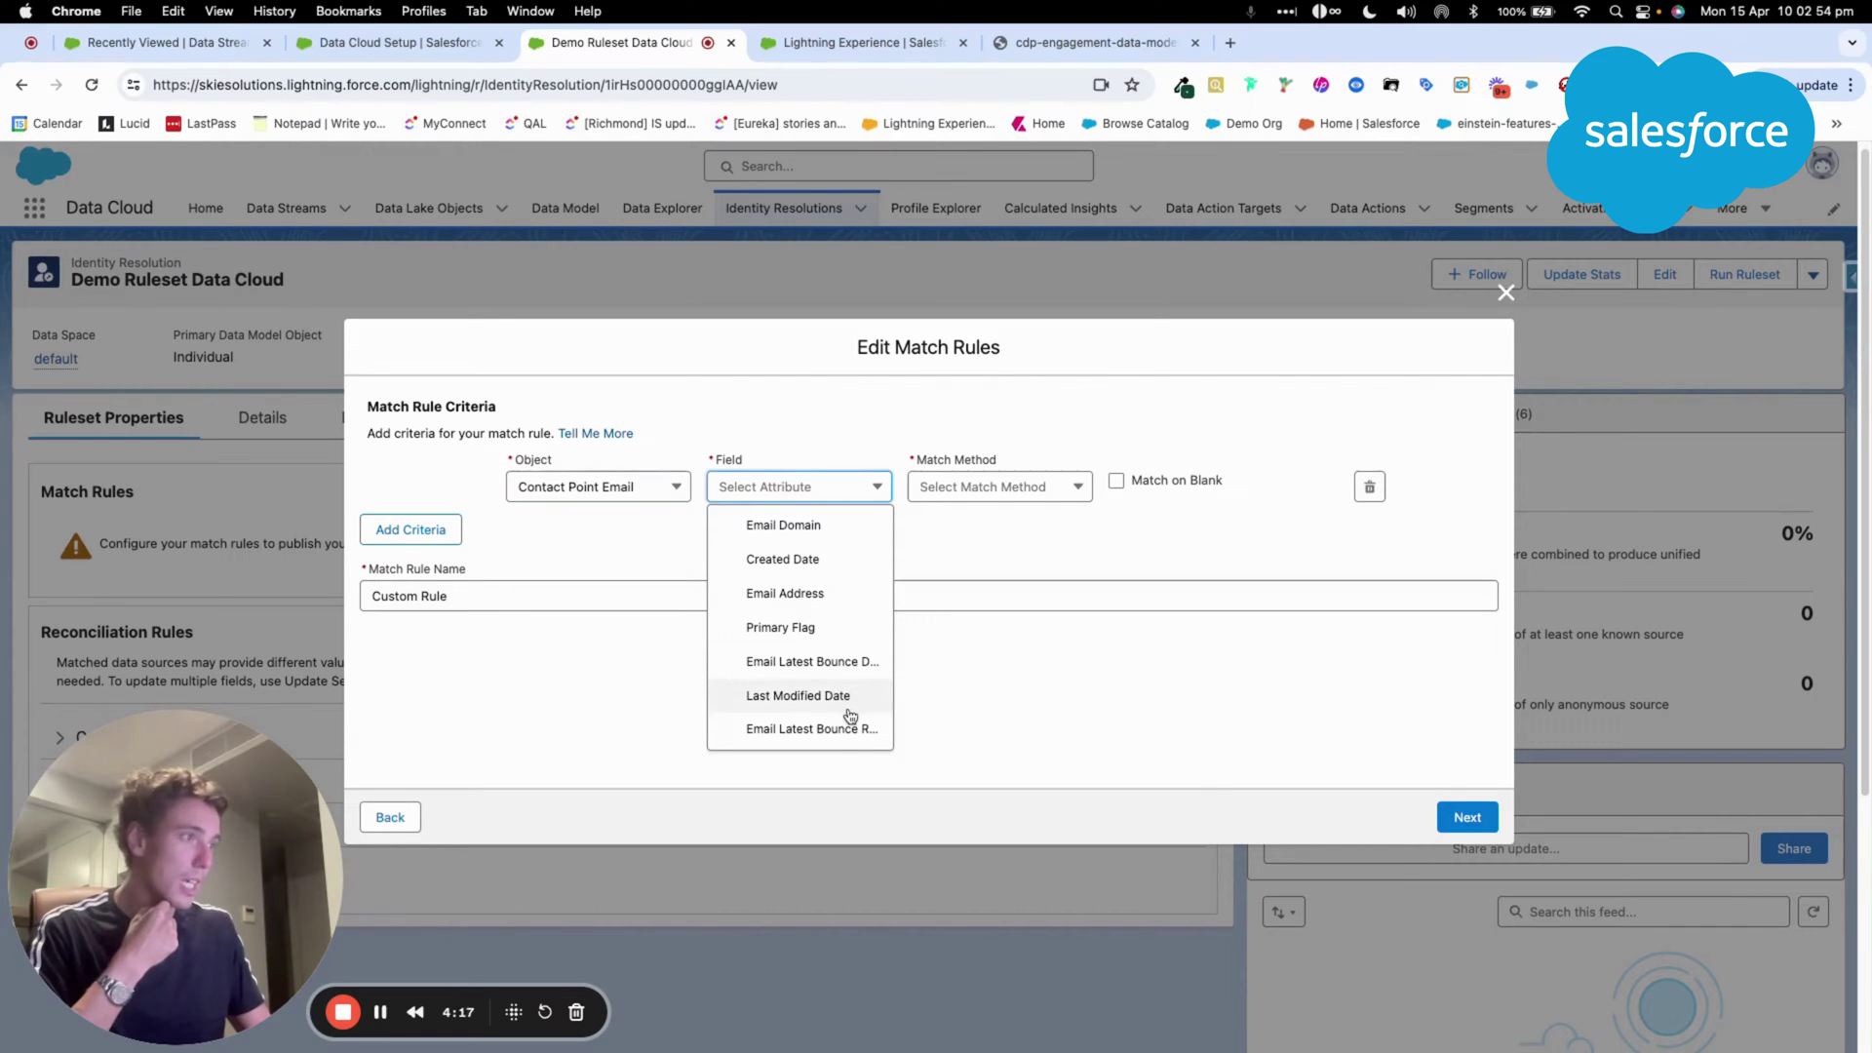
left_click(859, 595)
left_click(944, 489)
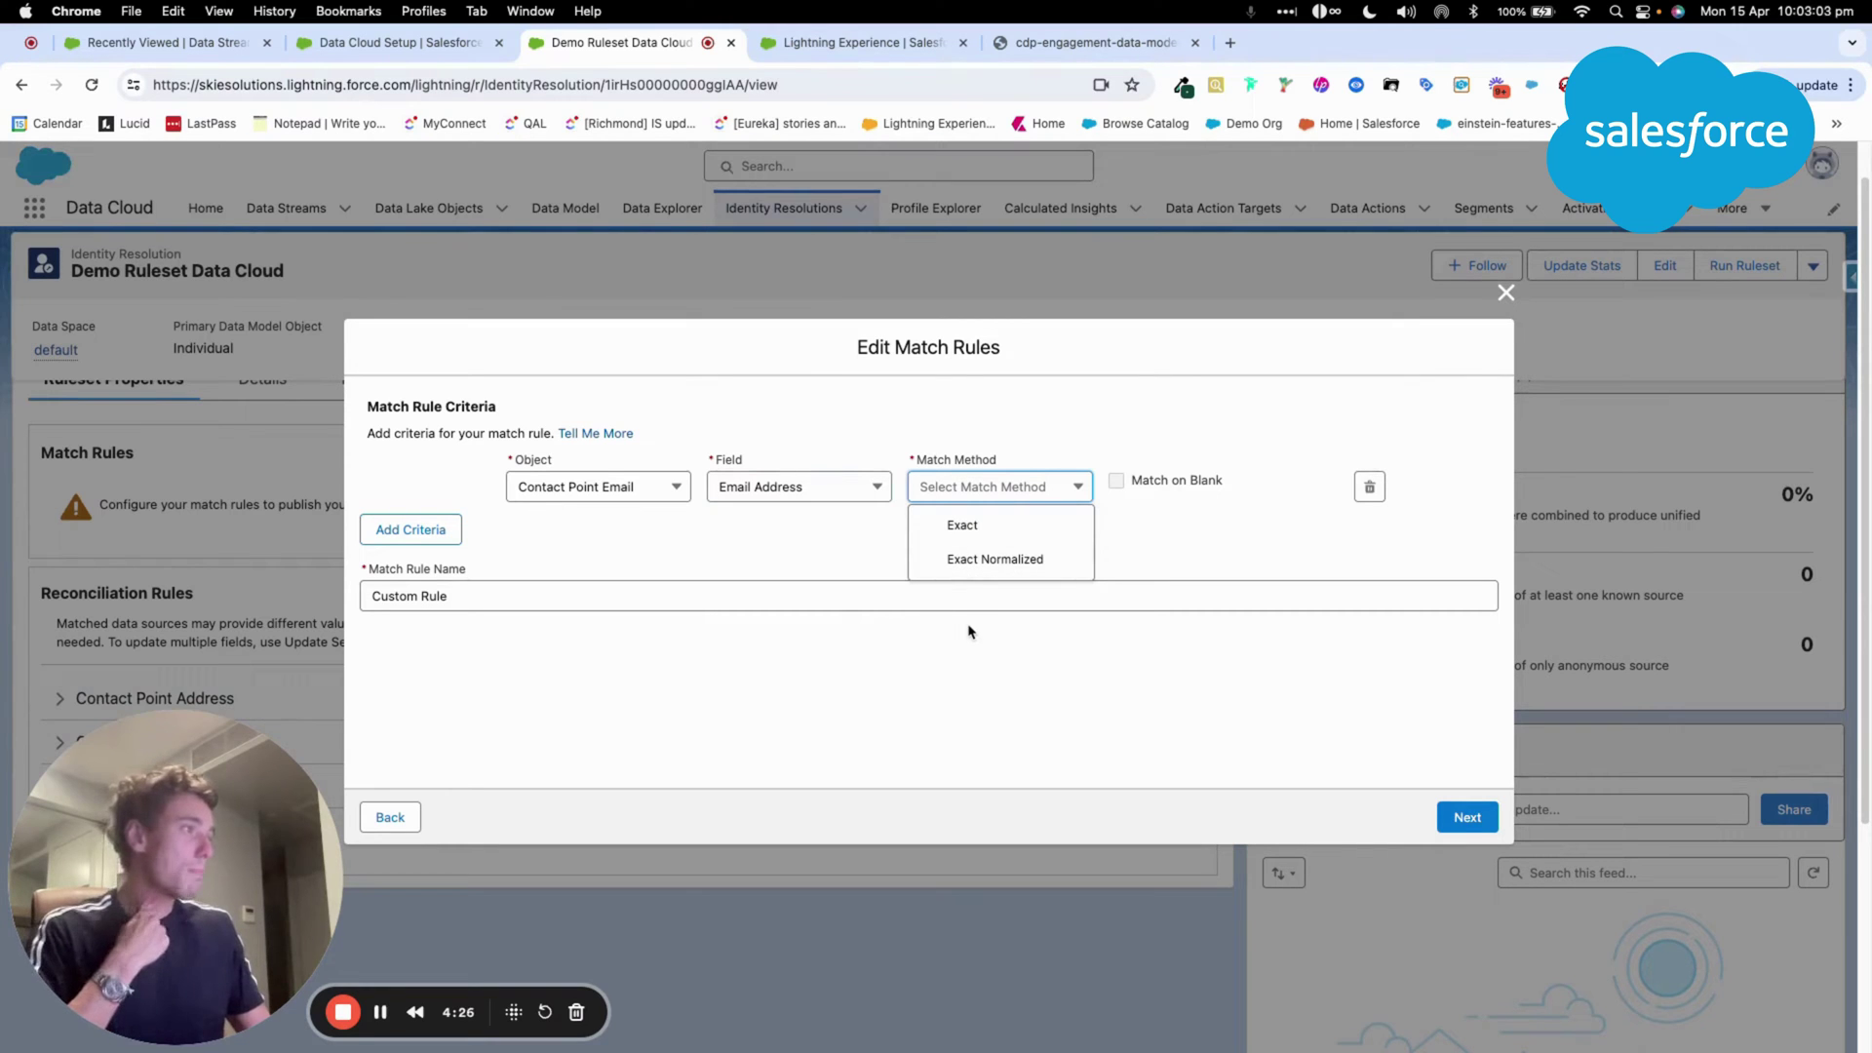
left_click(969, 562)
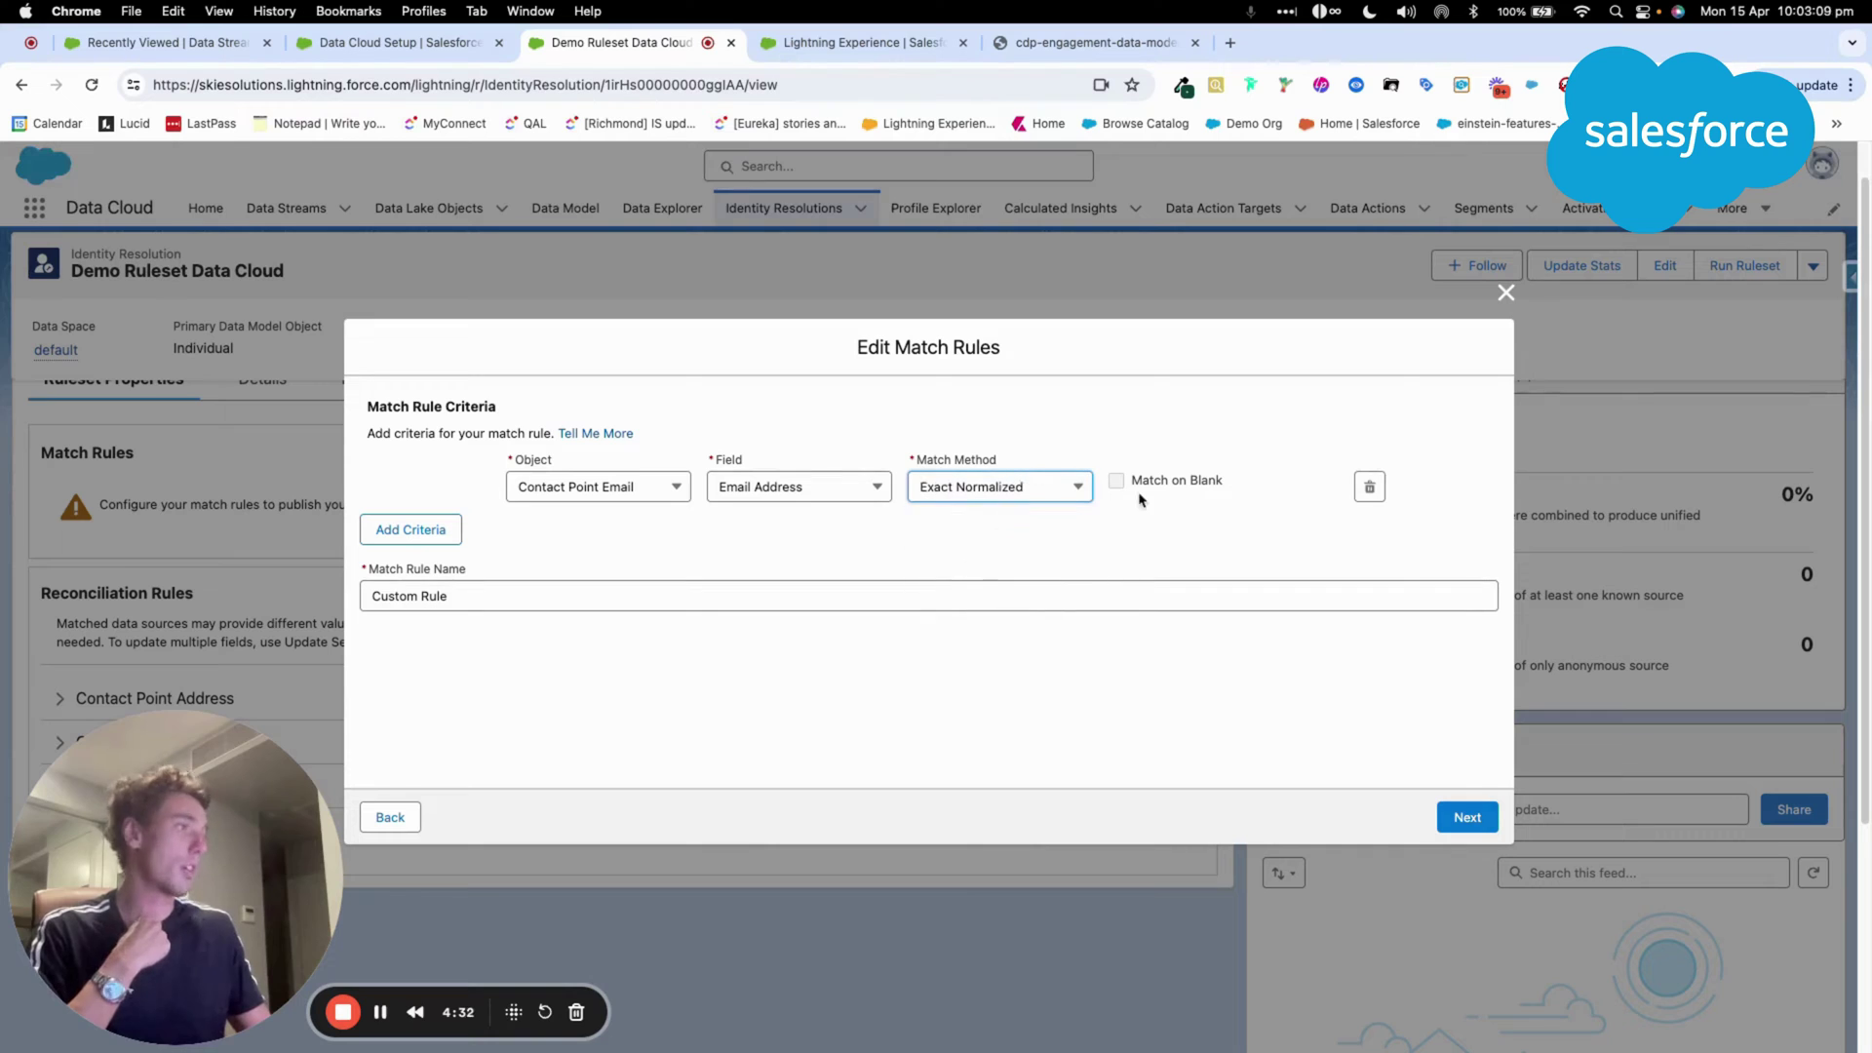
- Rename the match rule to 'Email Matching Method'
triple_click(584, 602)
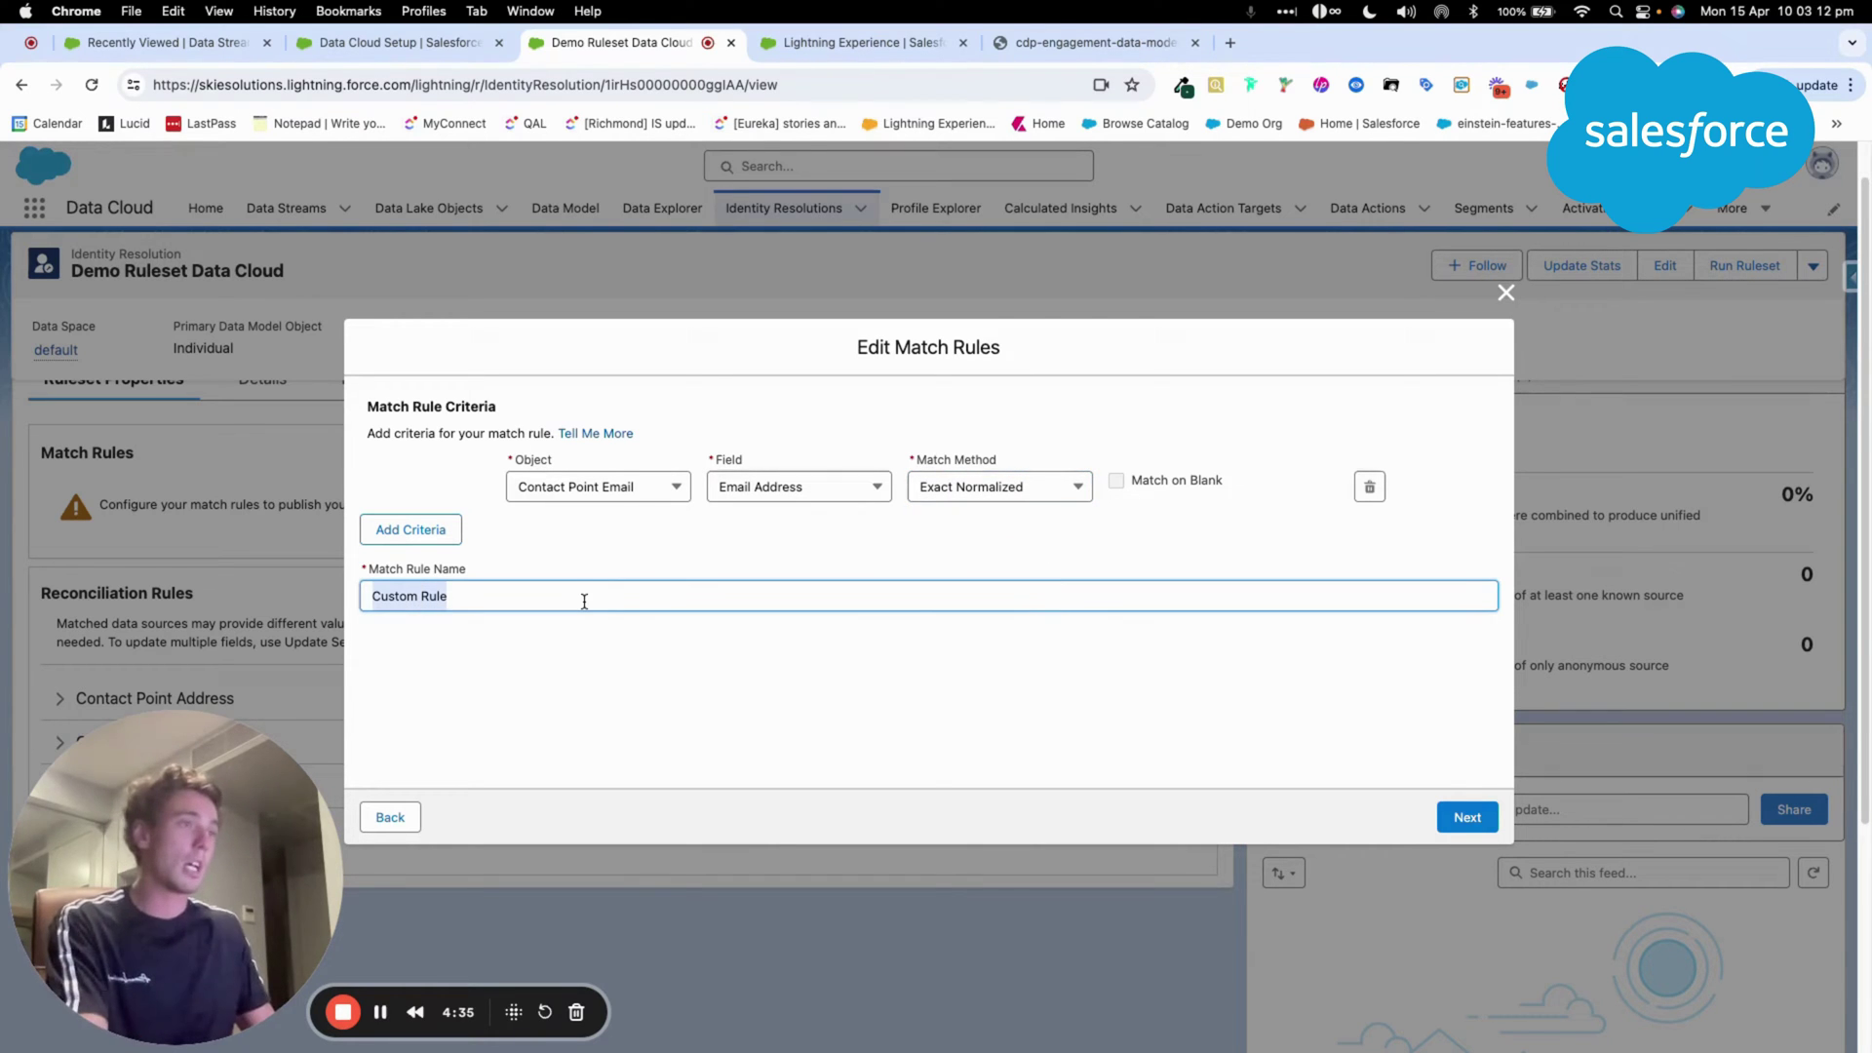
type("Email m")
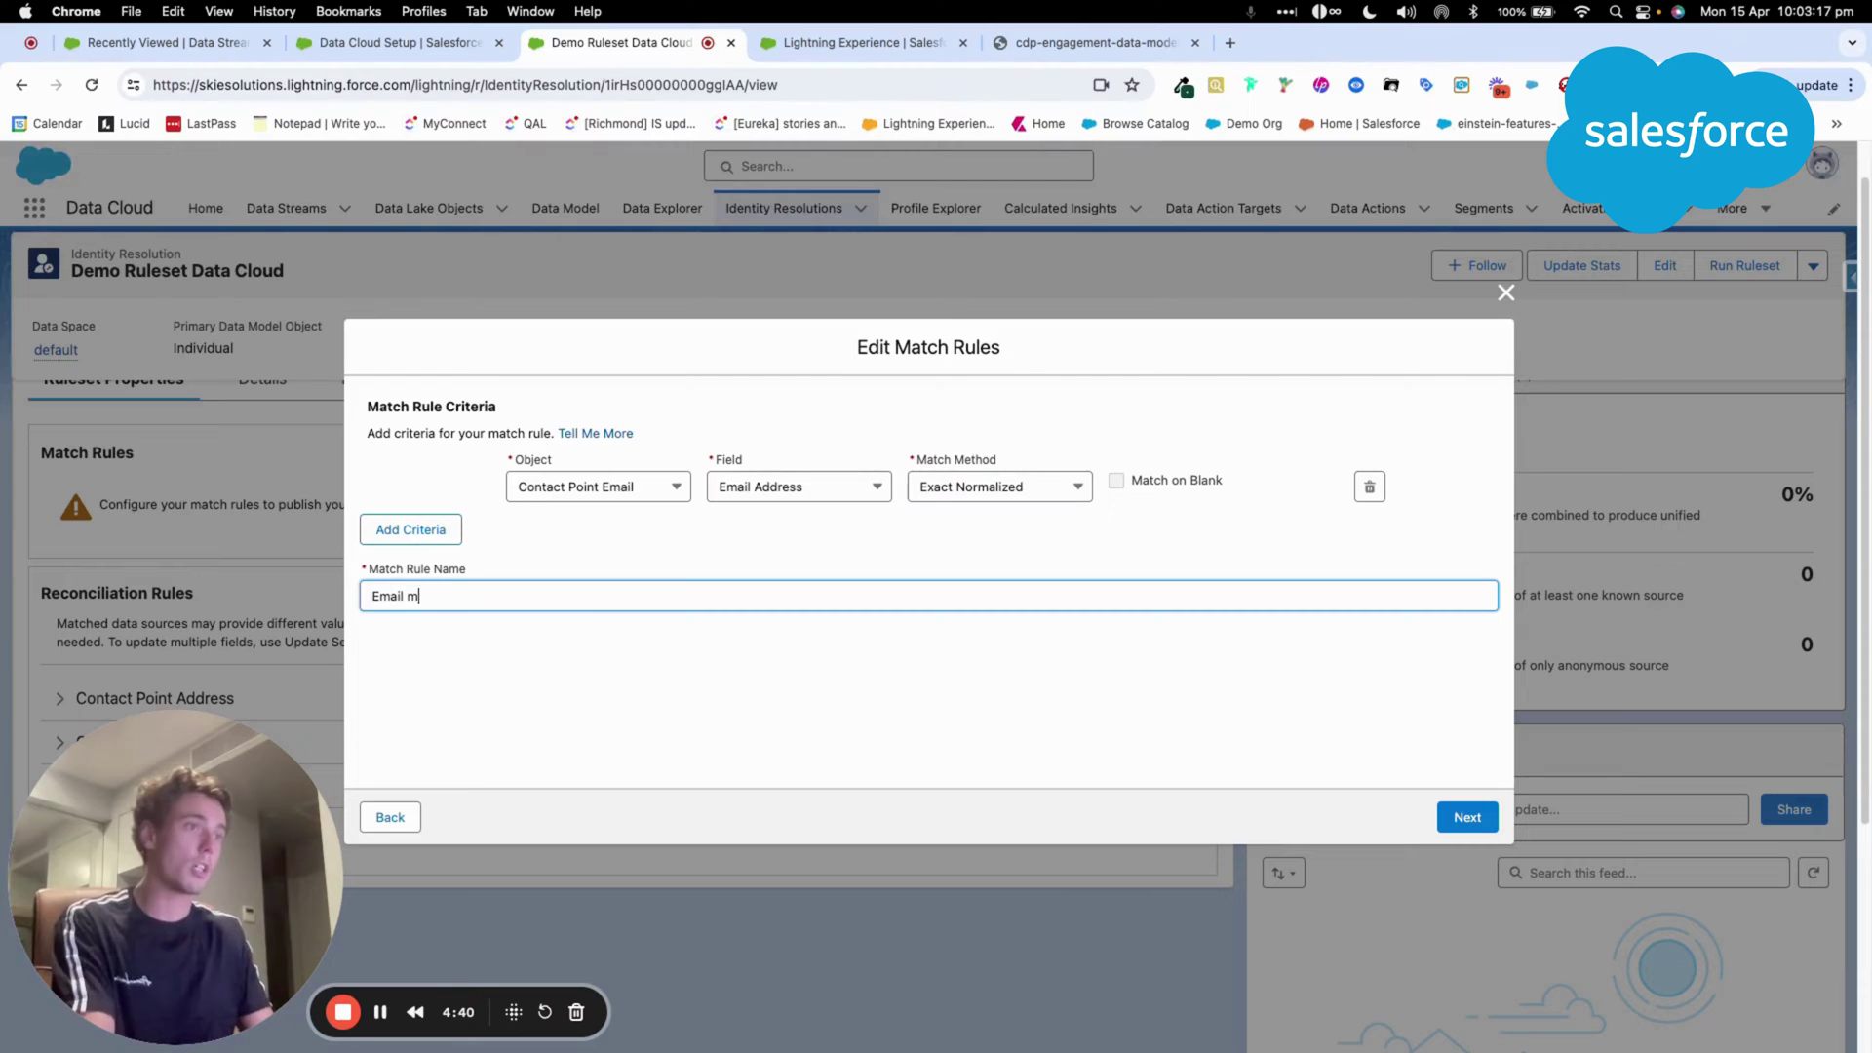
key("BackSpace")
type("Matchin")
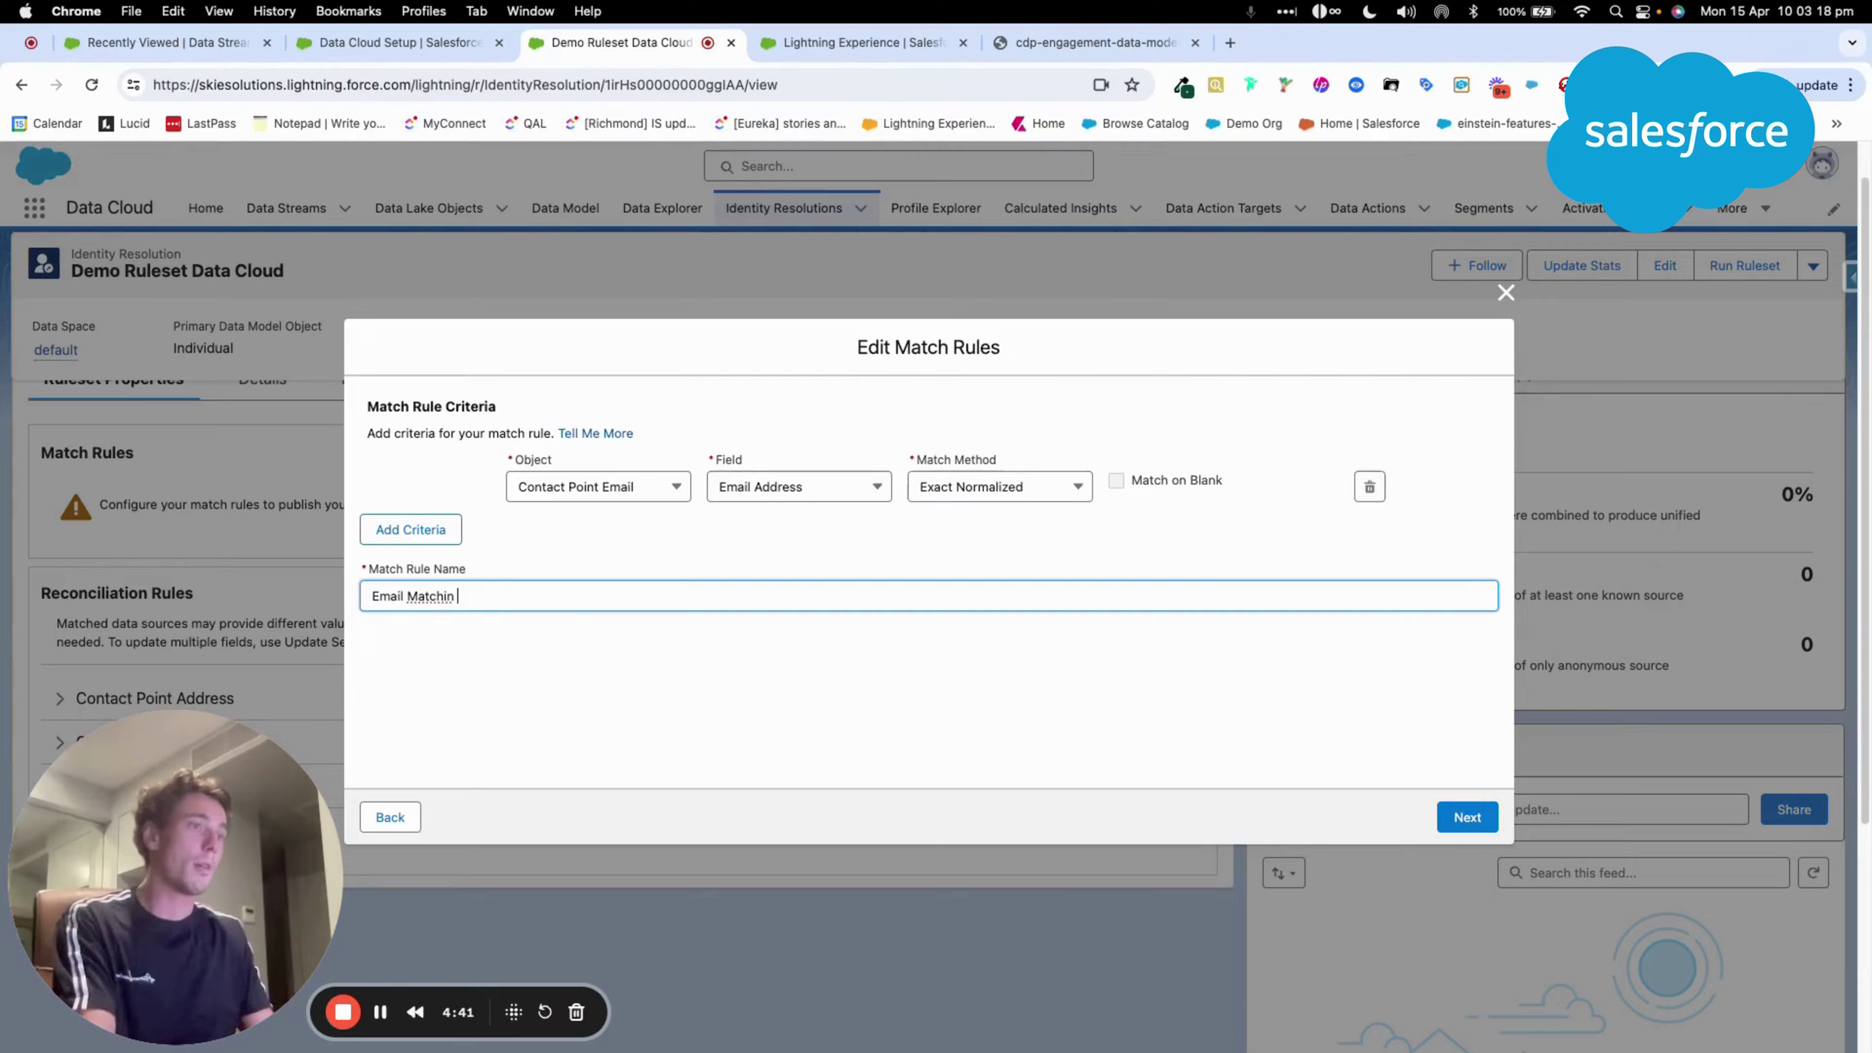
type("g Method")
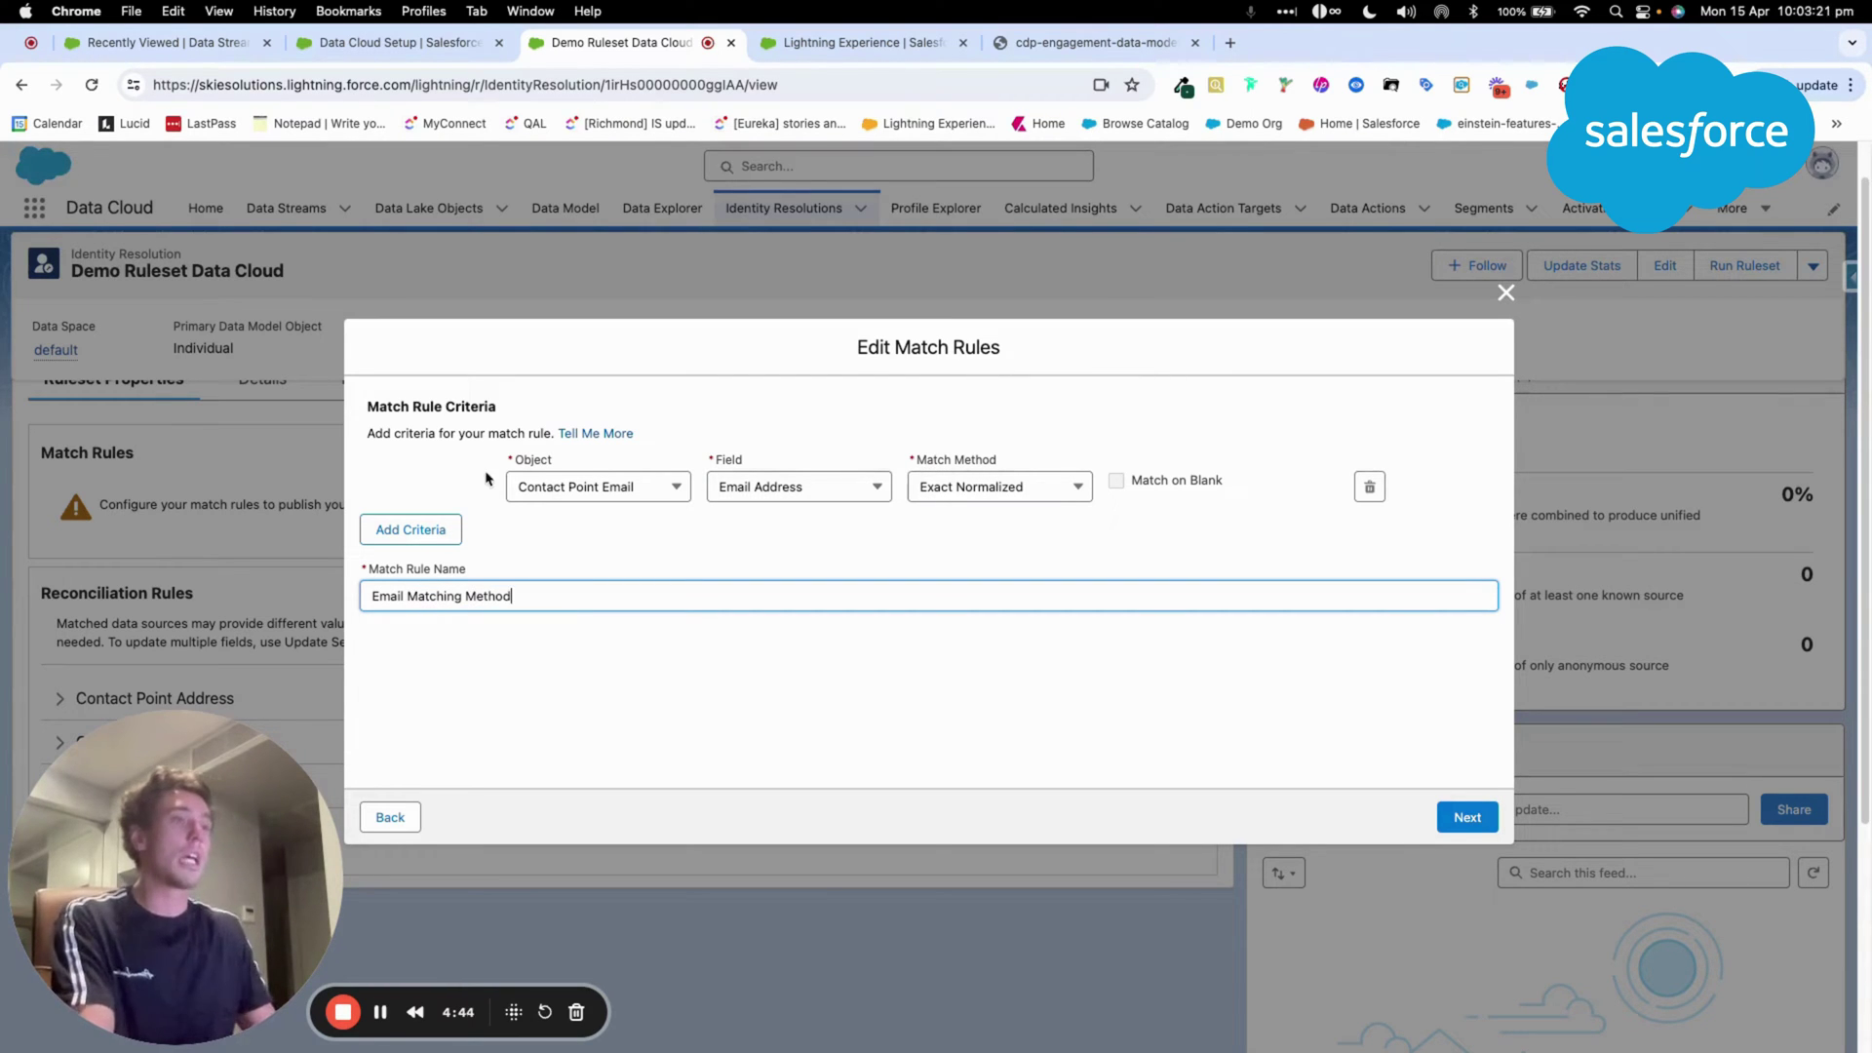
- Add a criterion matching Individual's Person Name with Fuzzy - Low Precision
left_click(436, 524)
left_click(546, 542)
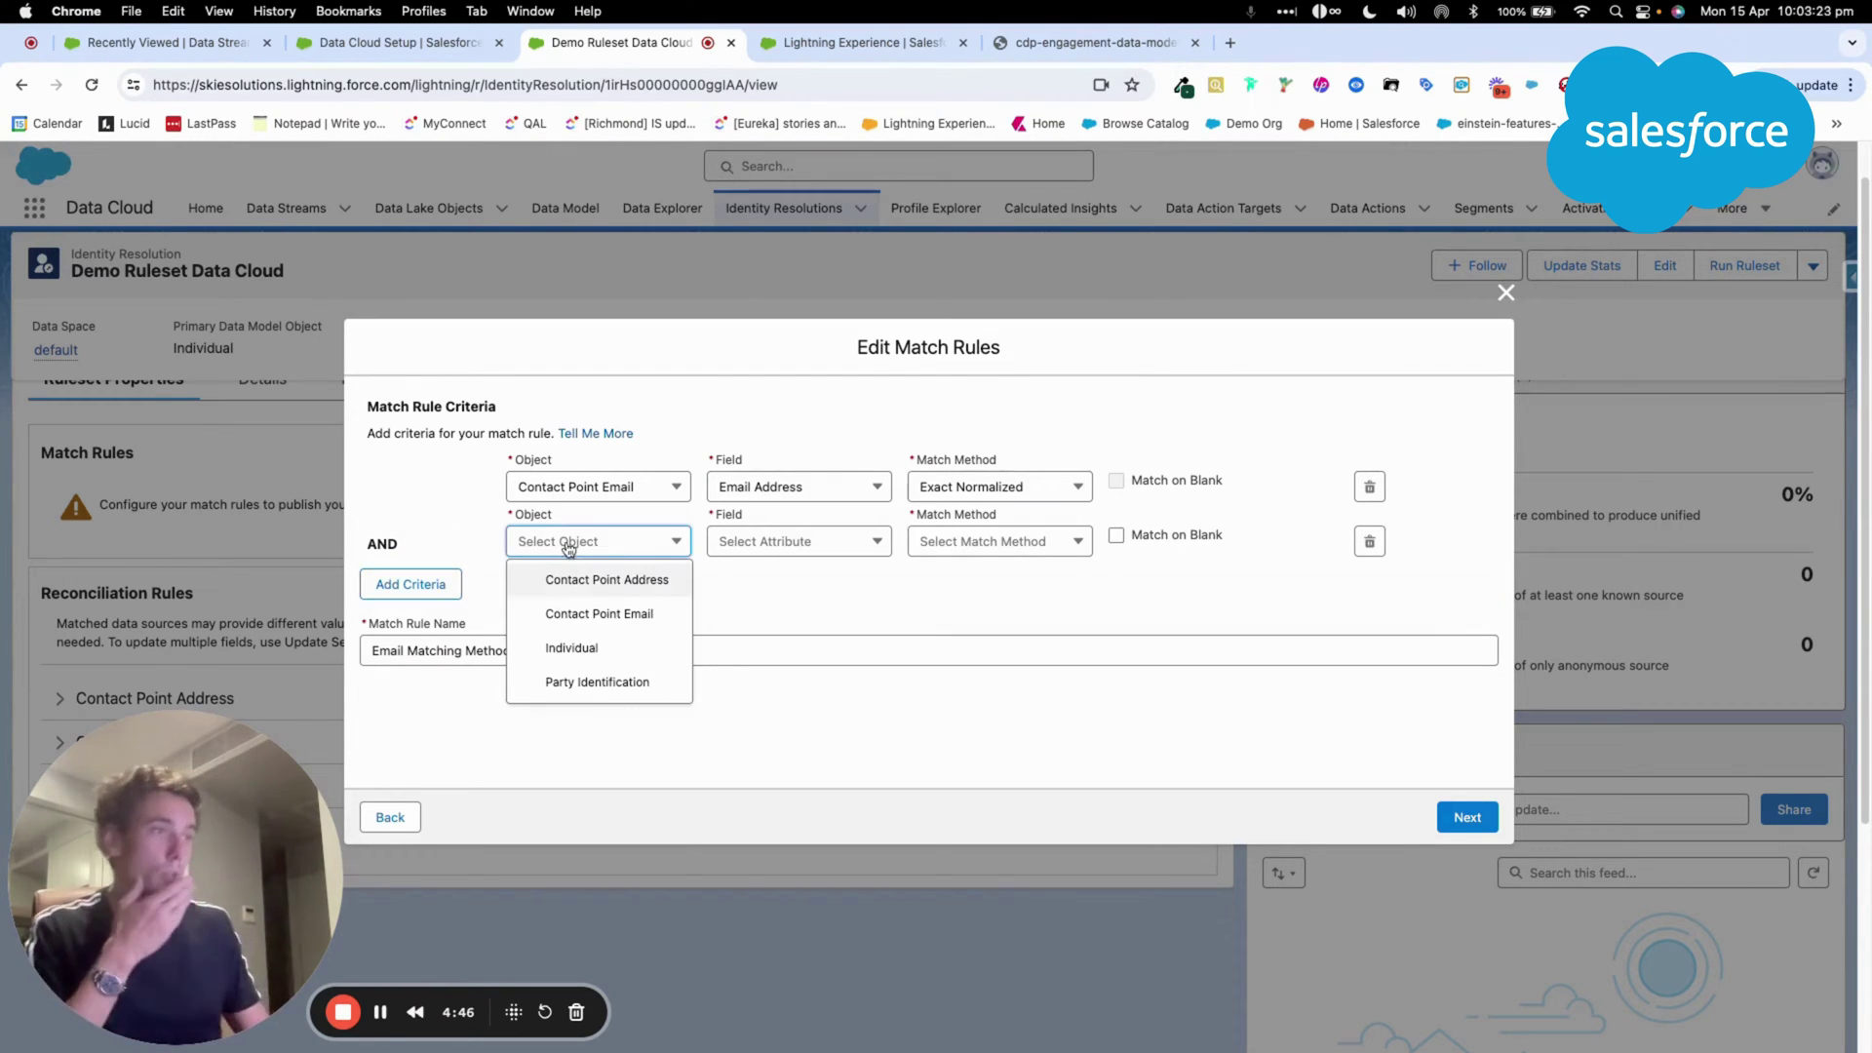
left_click(621, 645)
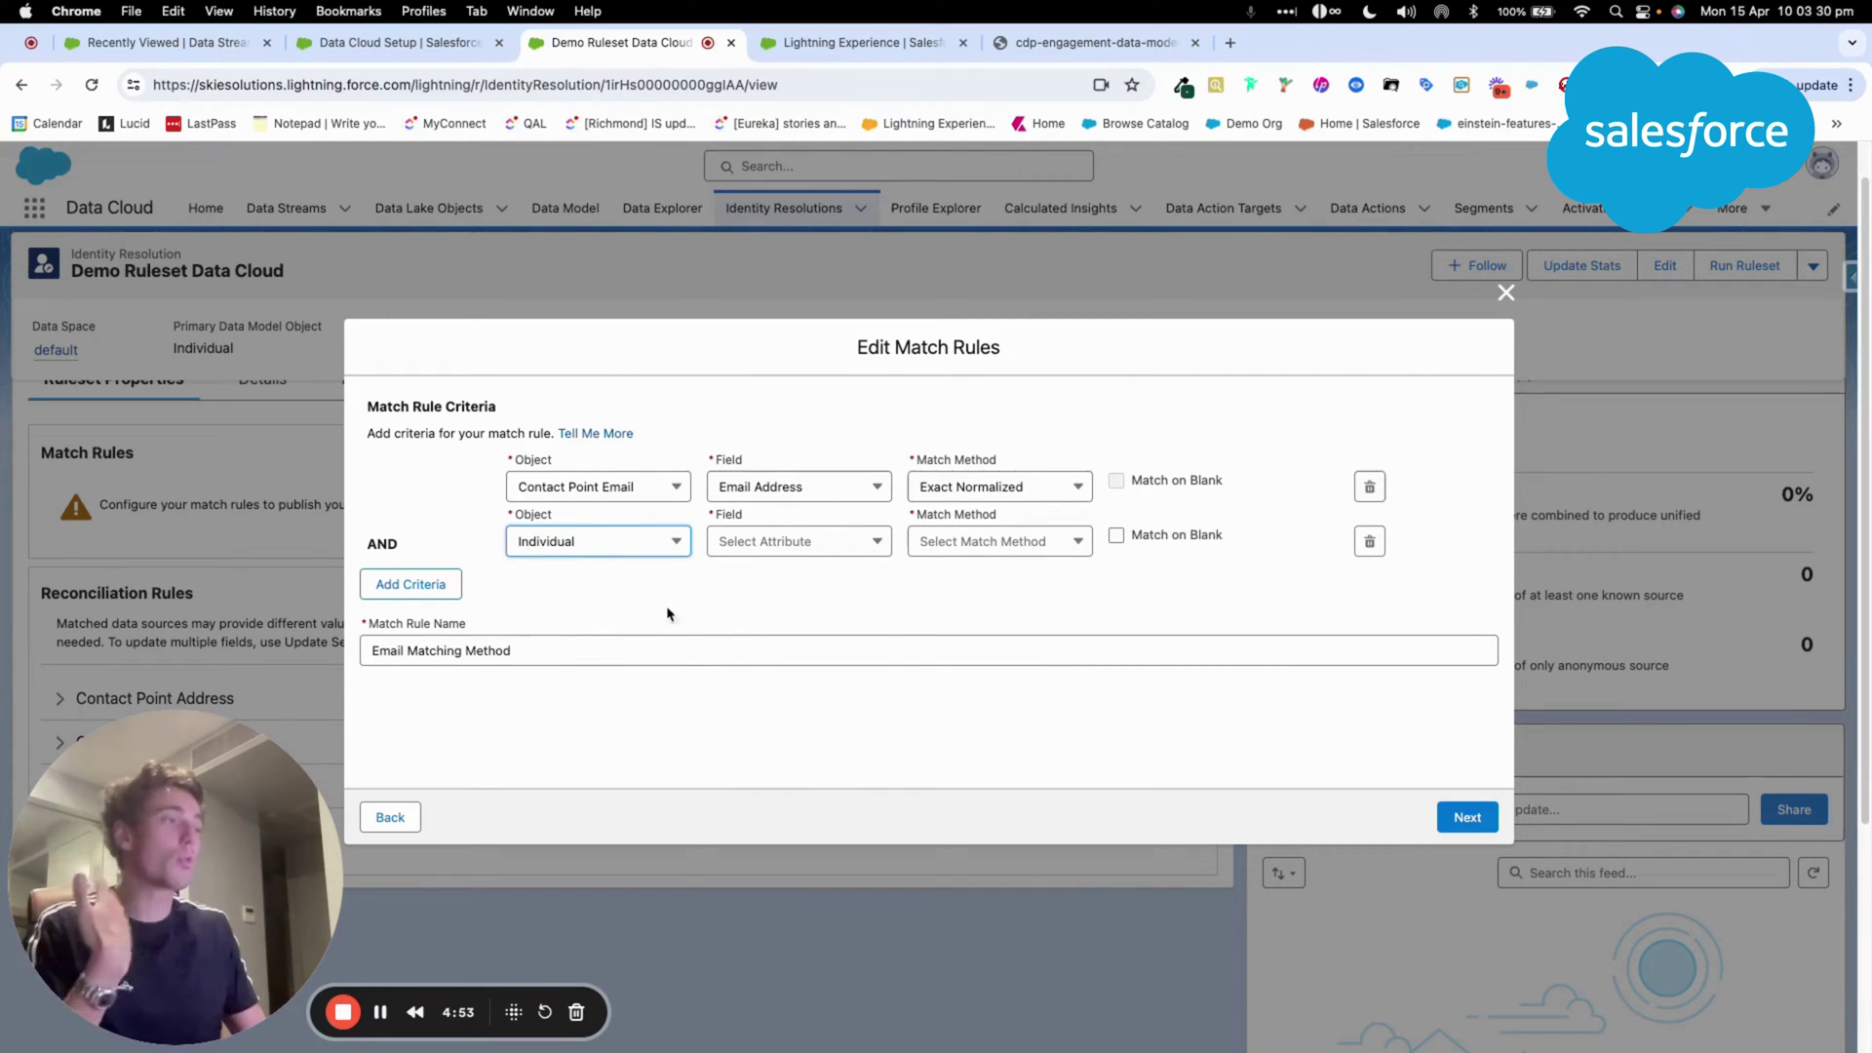
left_click(819, 544)
scroll(868, 697, "down", 2)
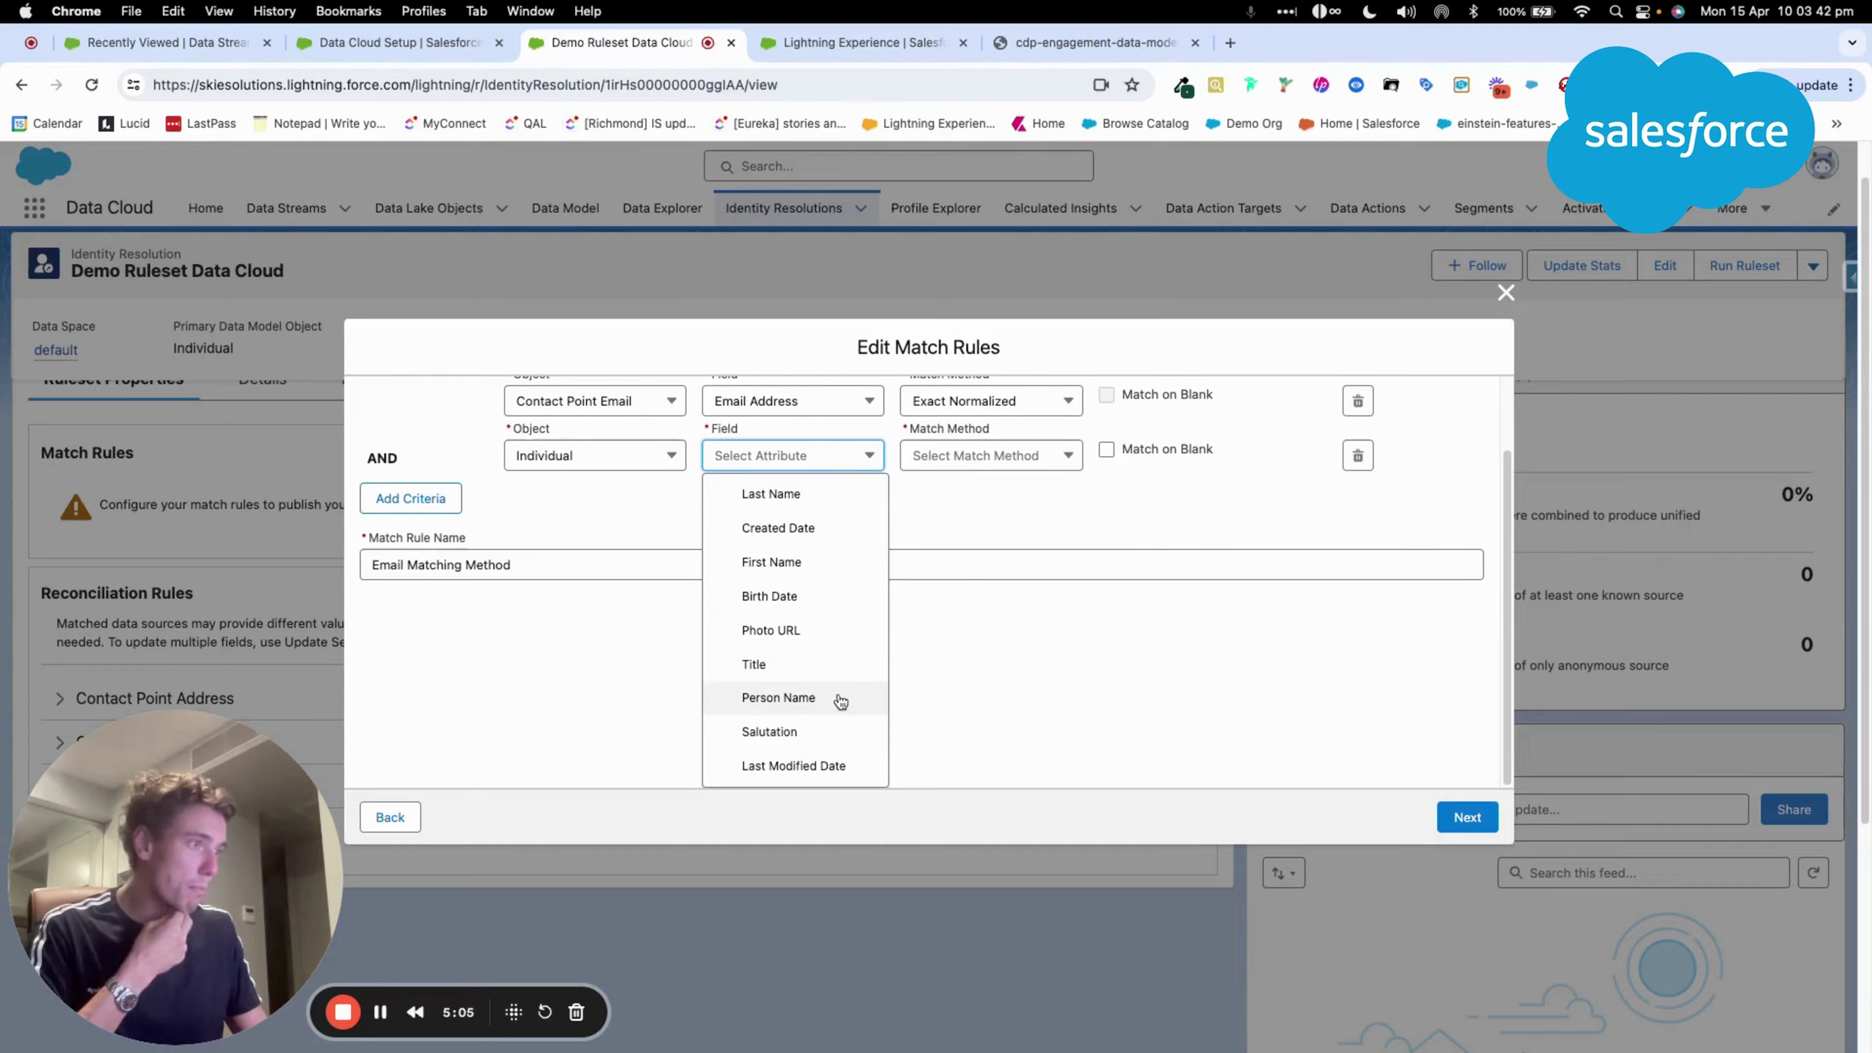
scroll(841, 701, "up", 1)
scroll(840, 701, "down", 1)
left_click(841, 701)
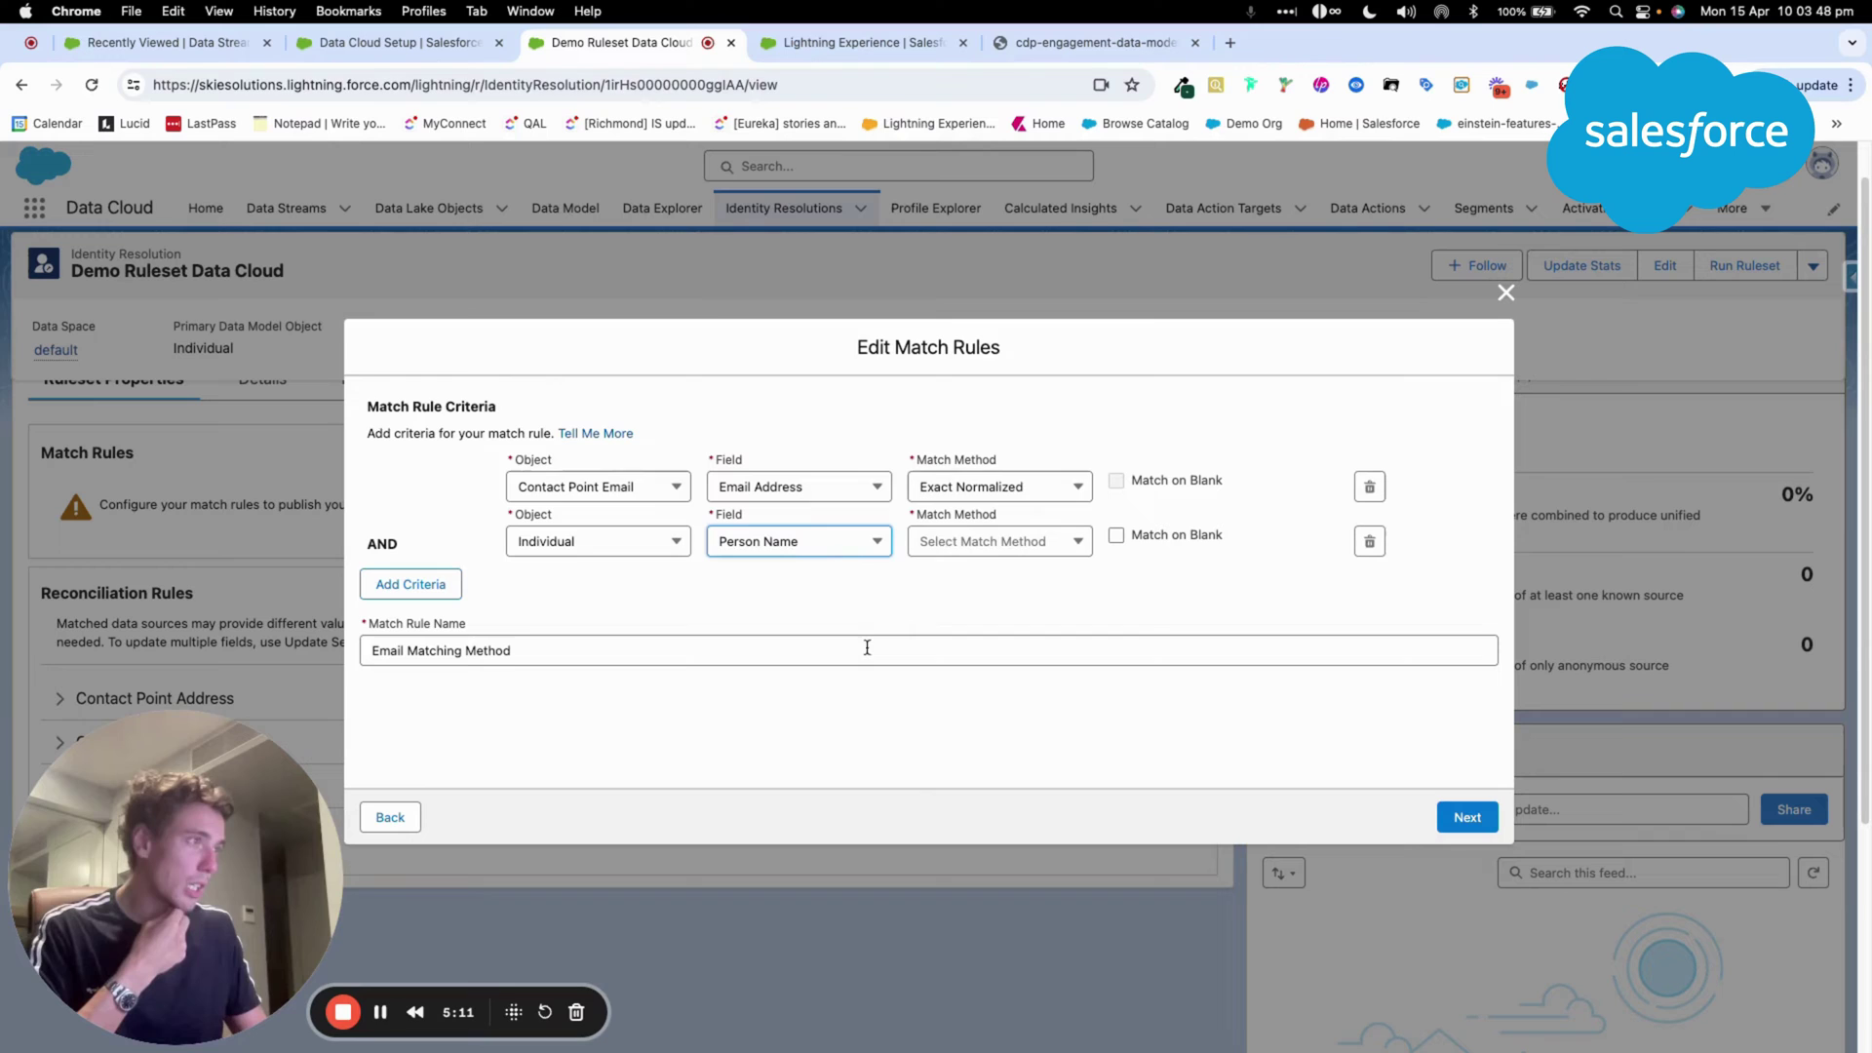
left_click(965, 546)
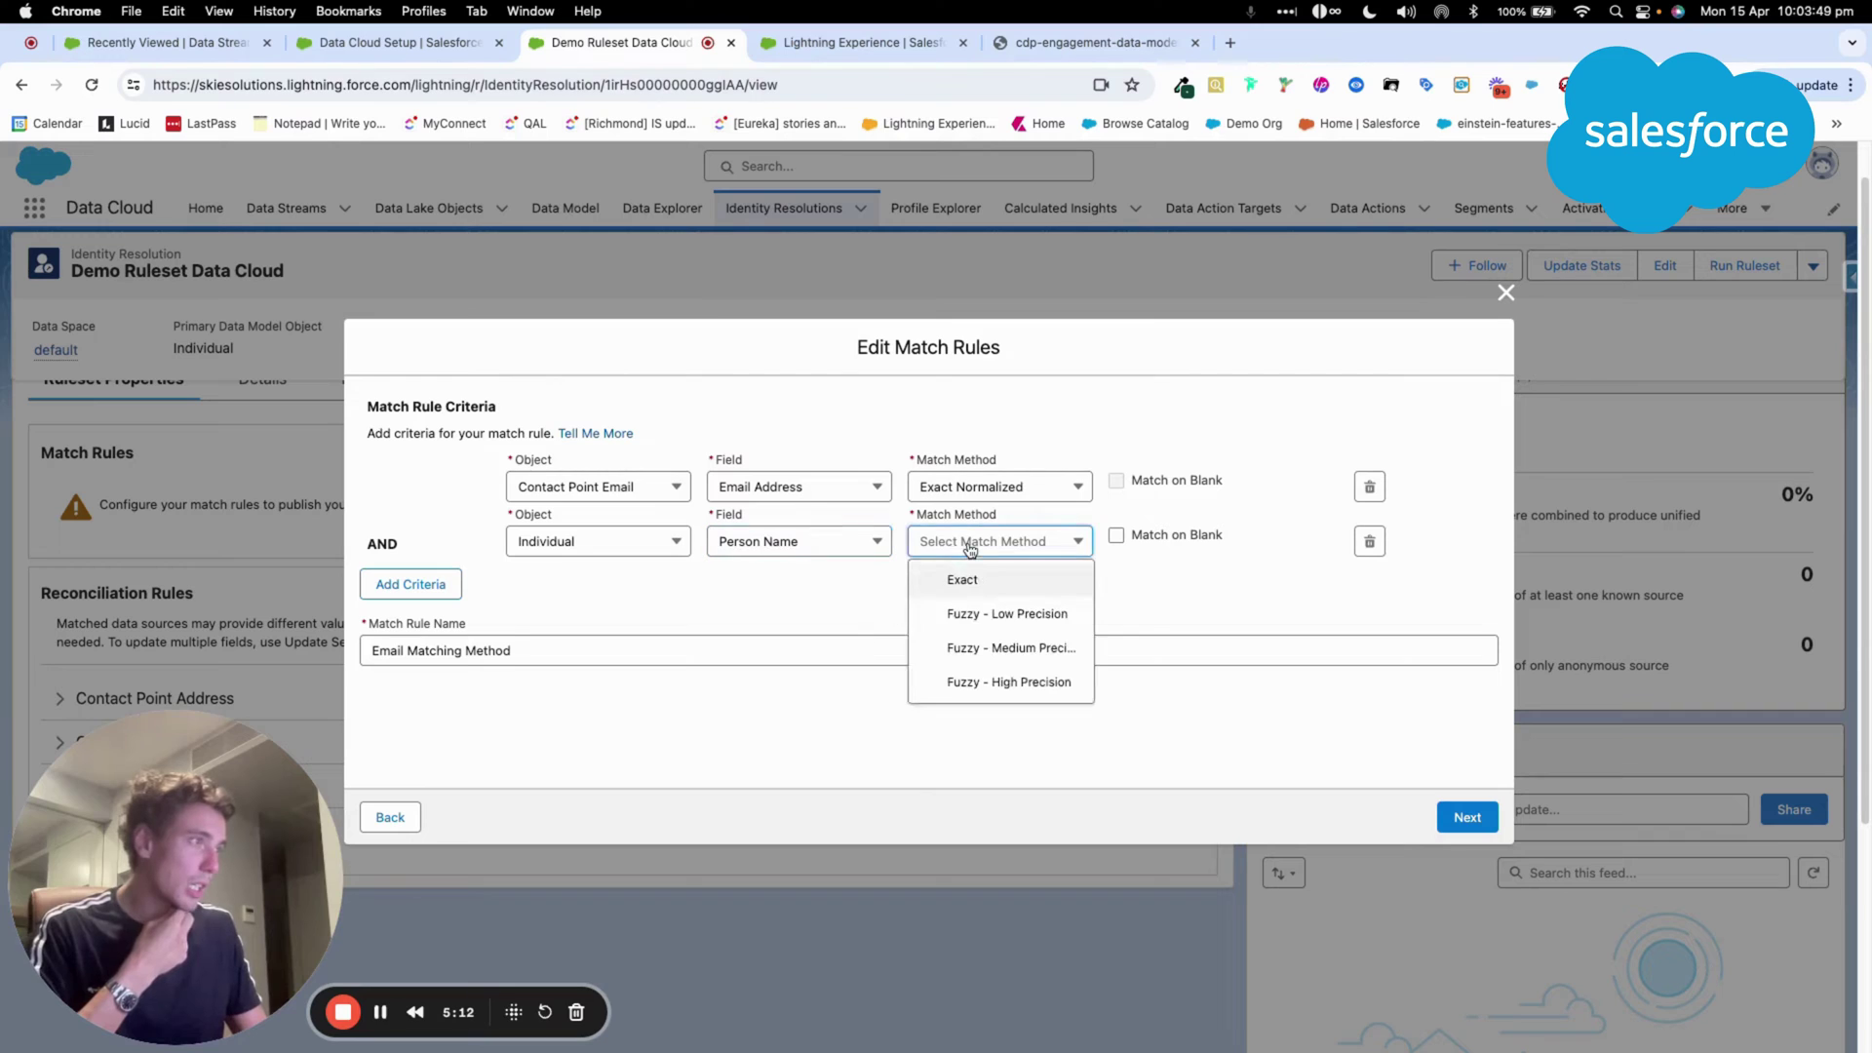
left_click(985, 614)
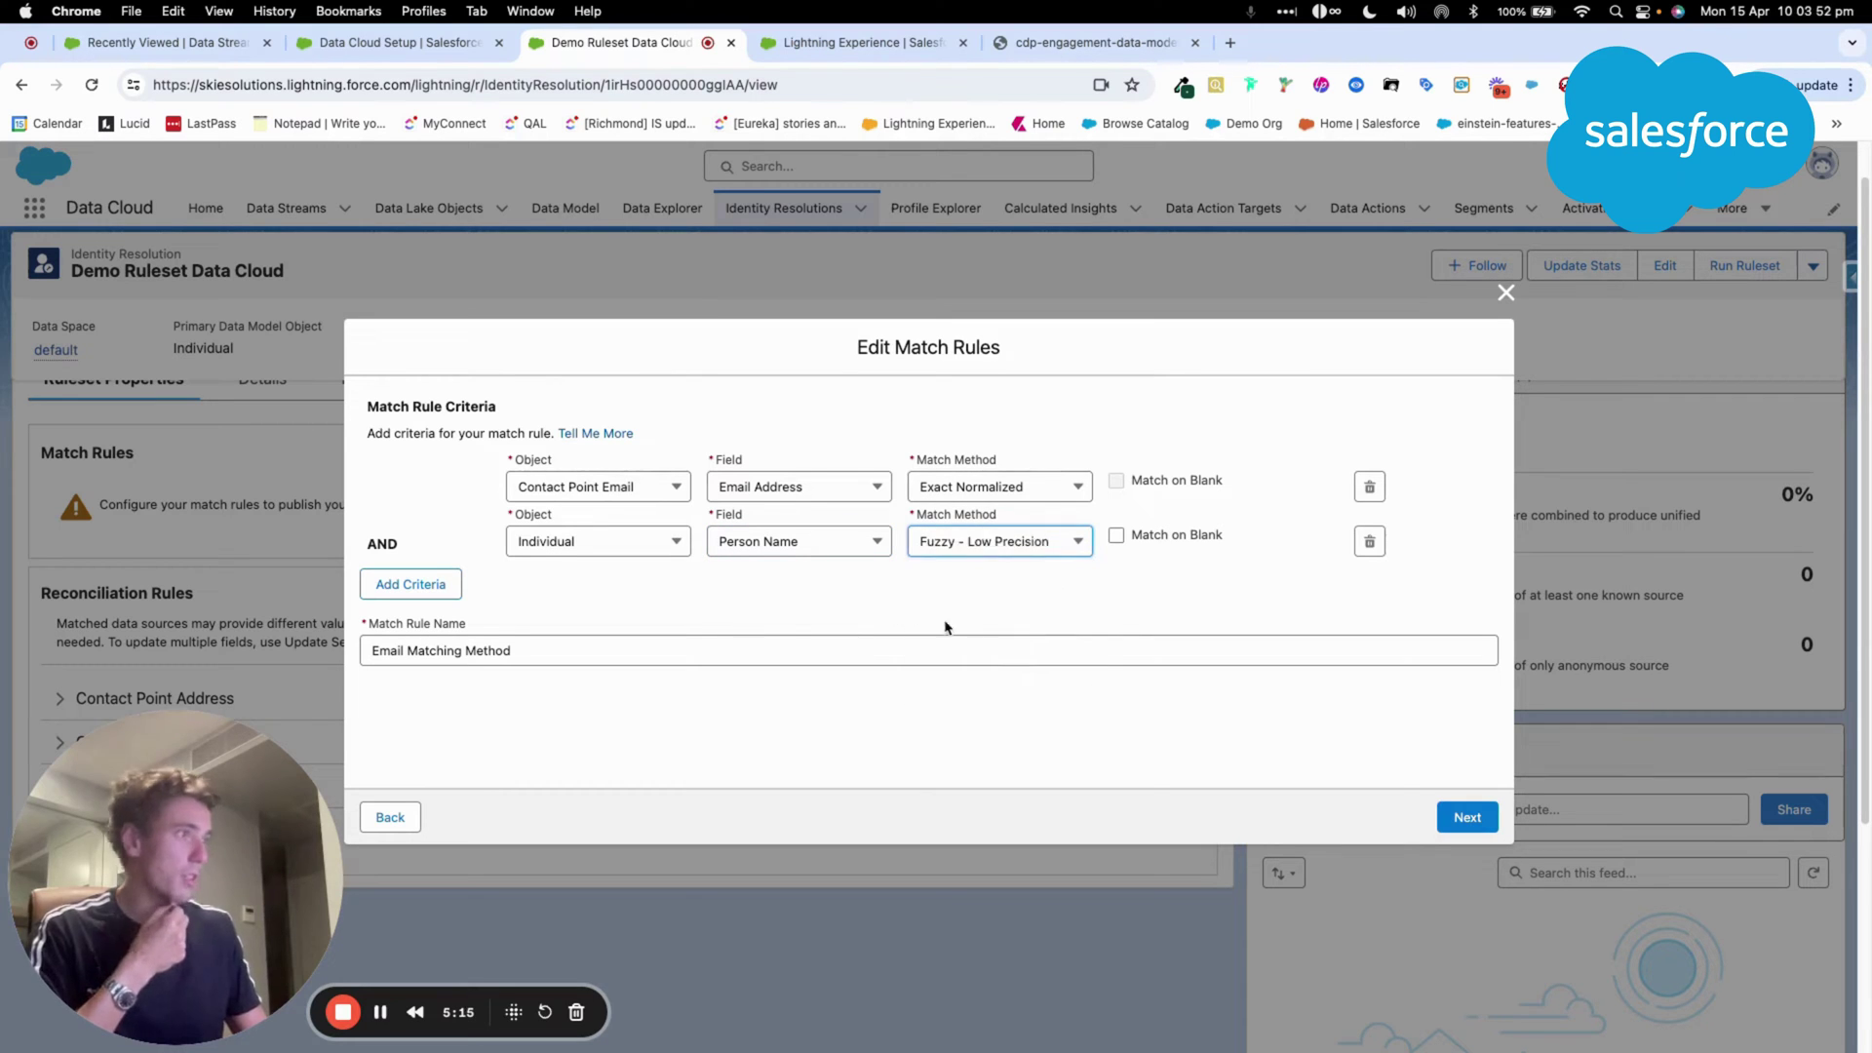
- Rename the rule to 'Email Matching Method + Fuzzy Name' and save the match rules
left_click(1466, 817)
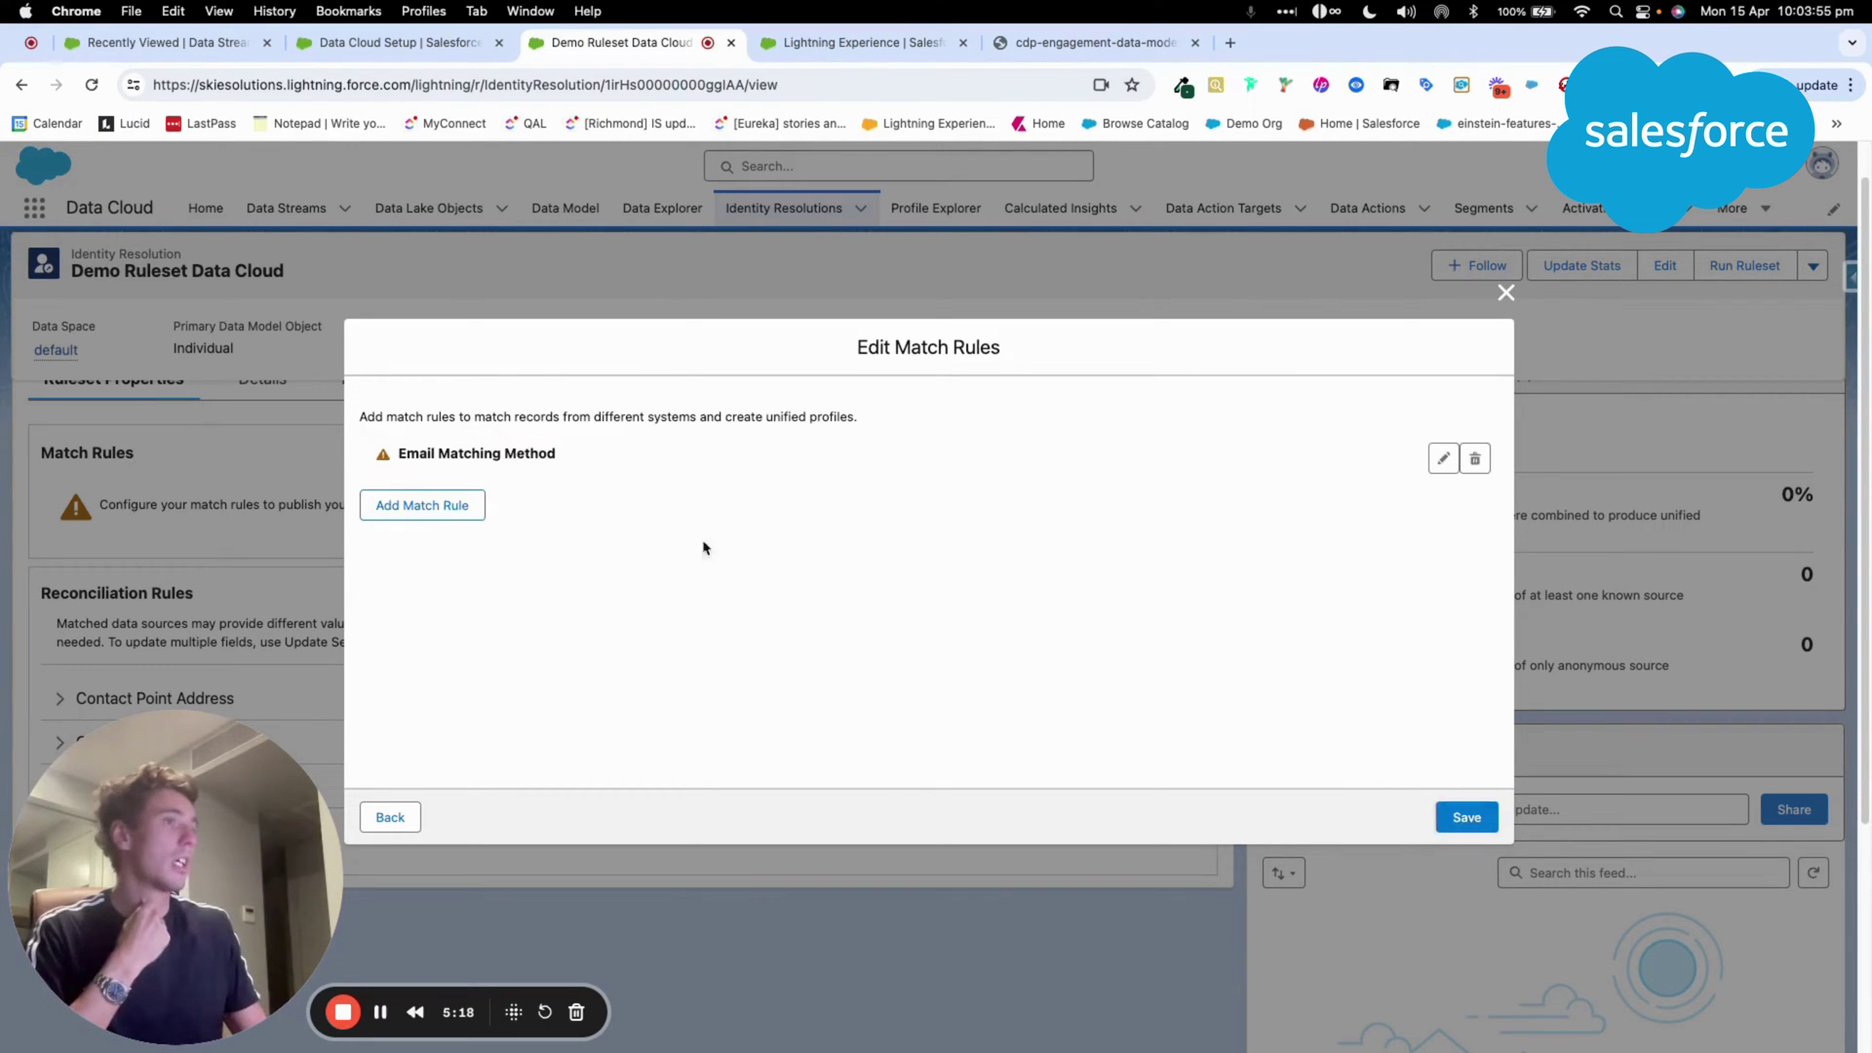
left_click(1444, 458)
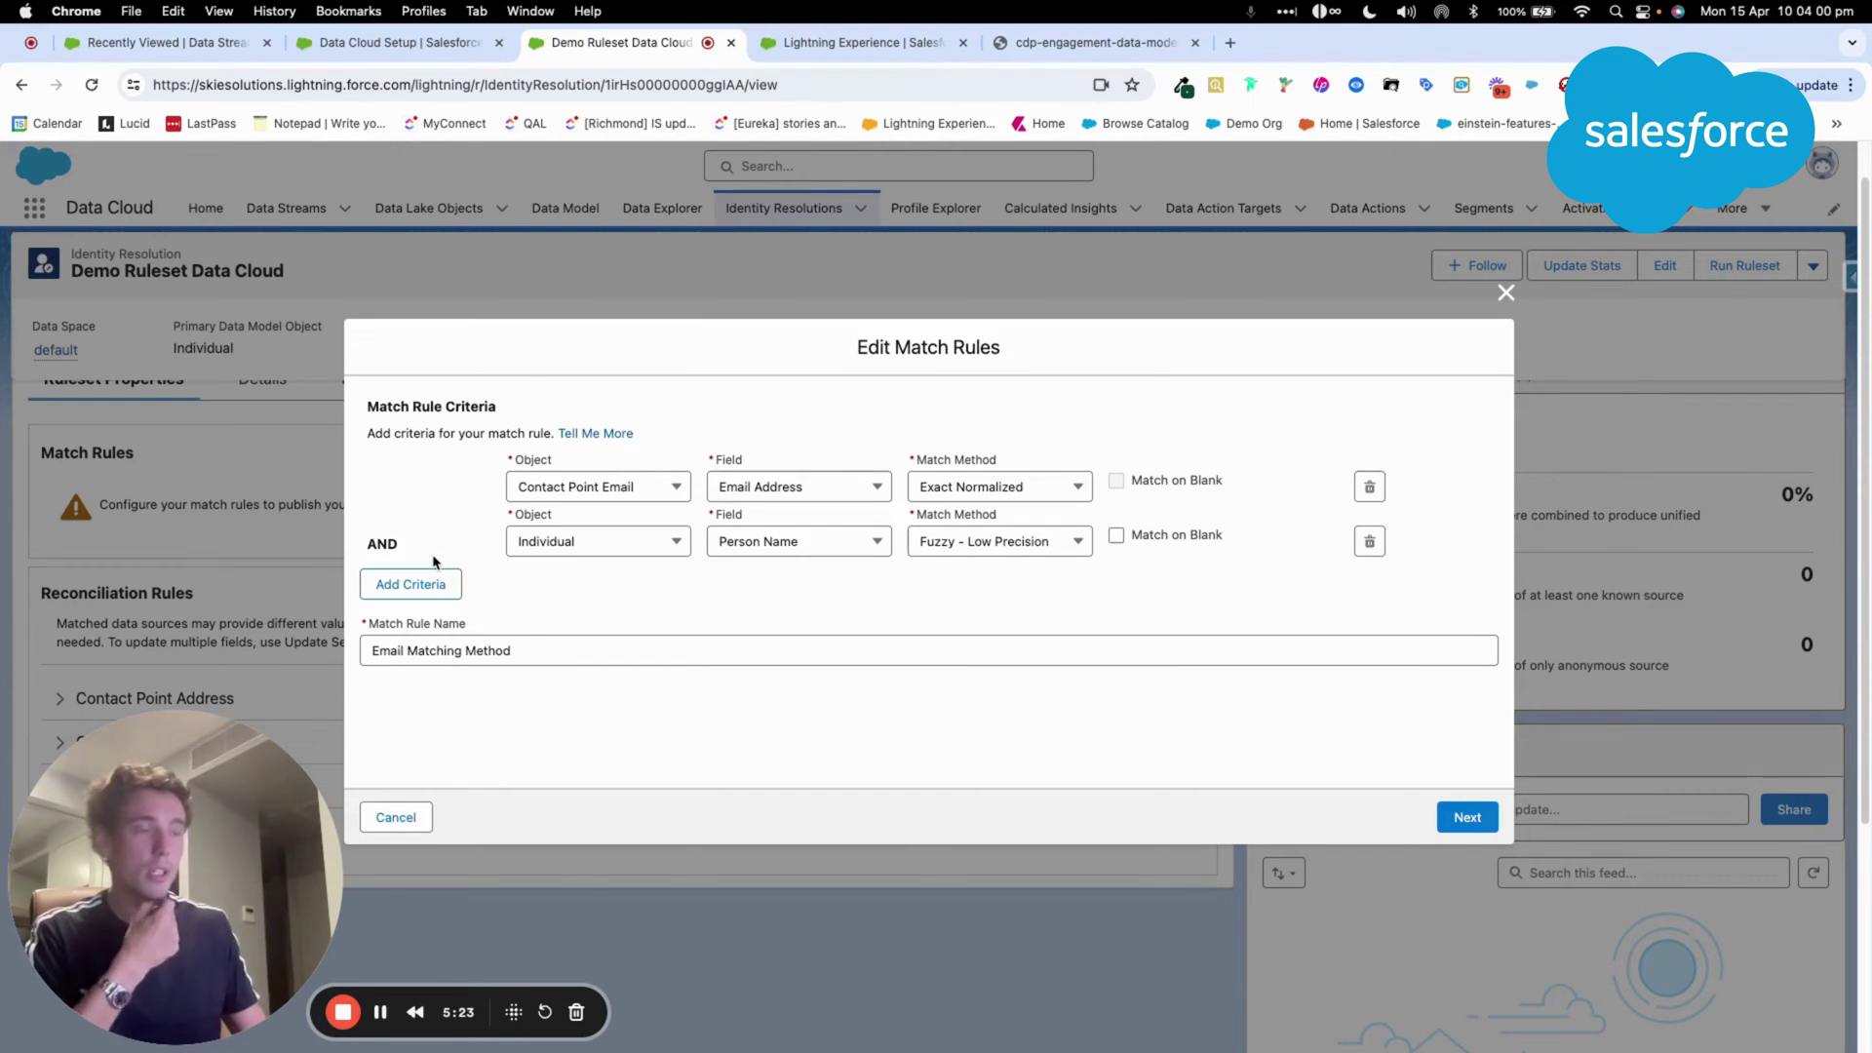
left_click(520, 647)
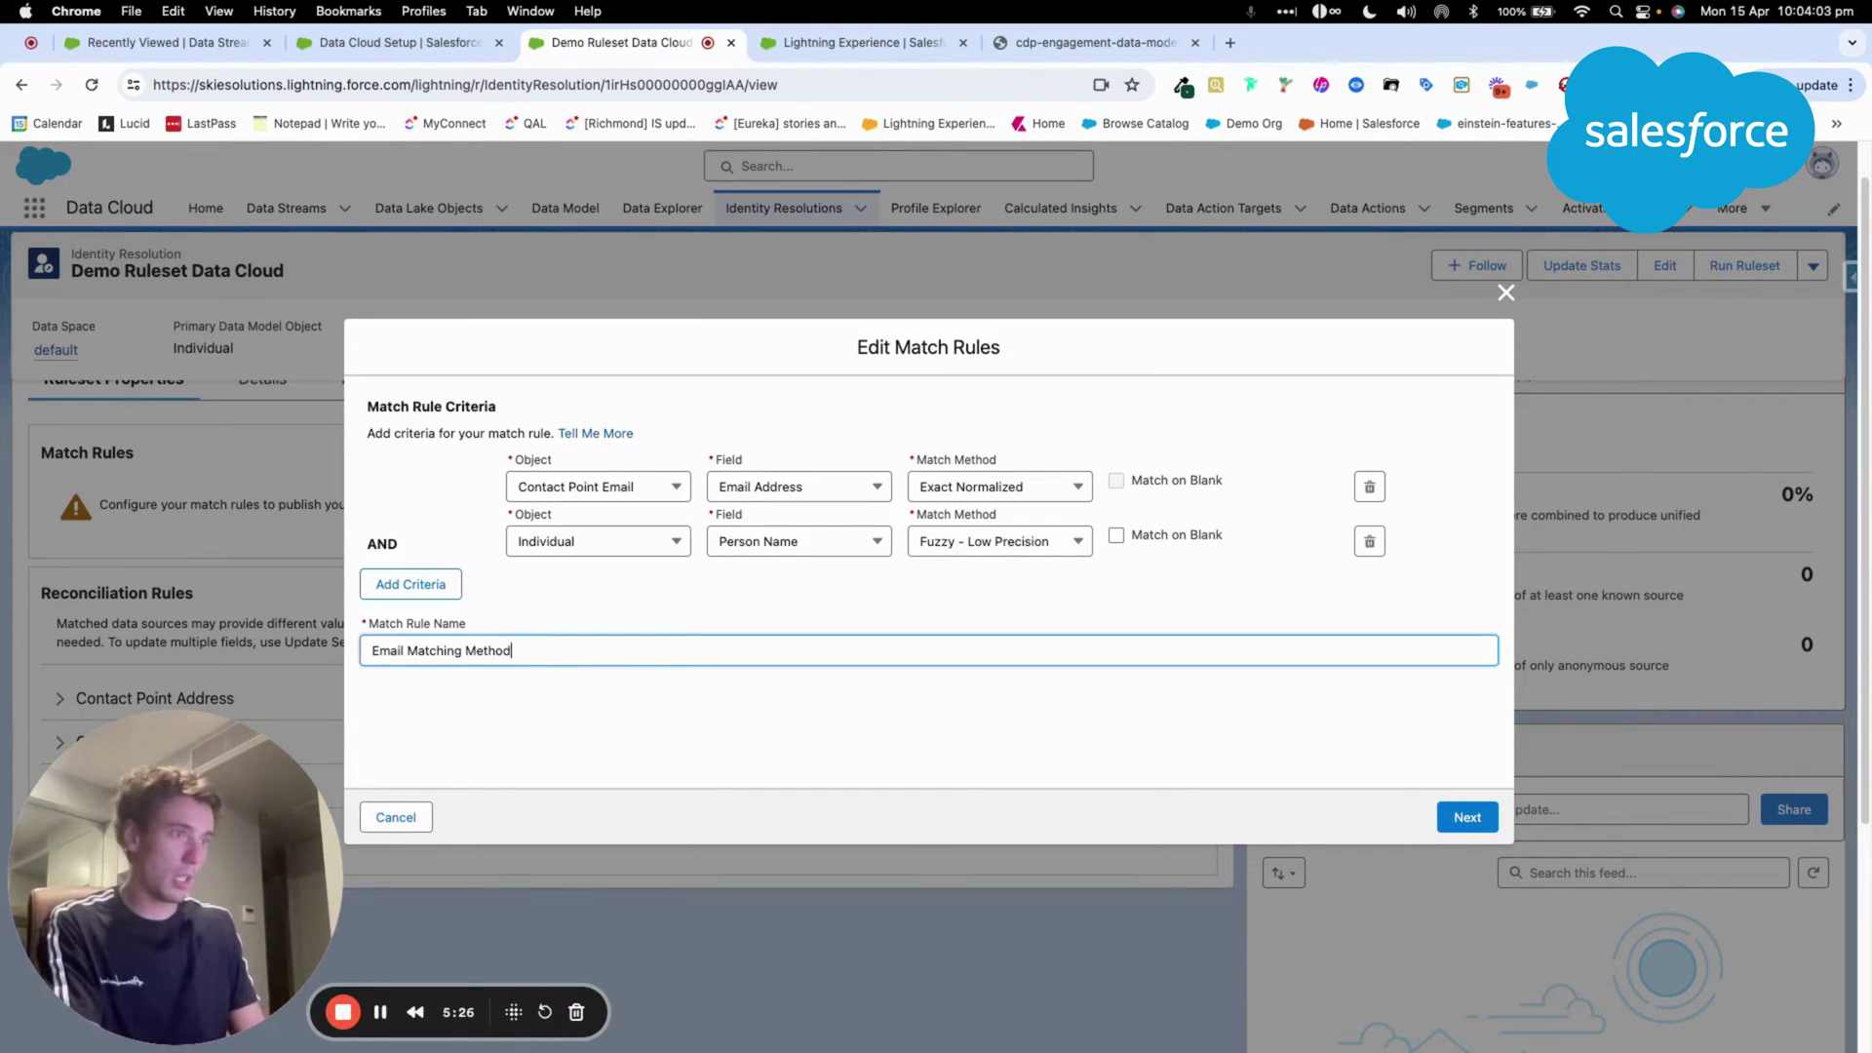
type("+ Fu")
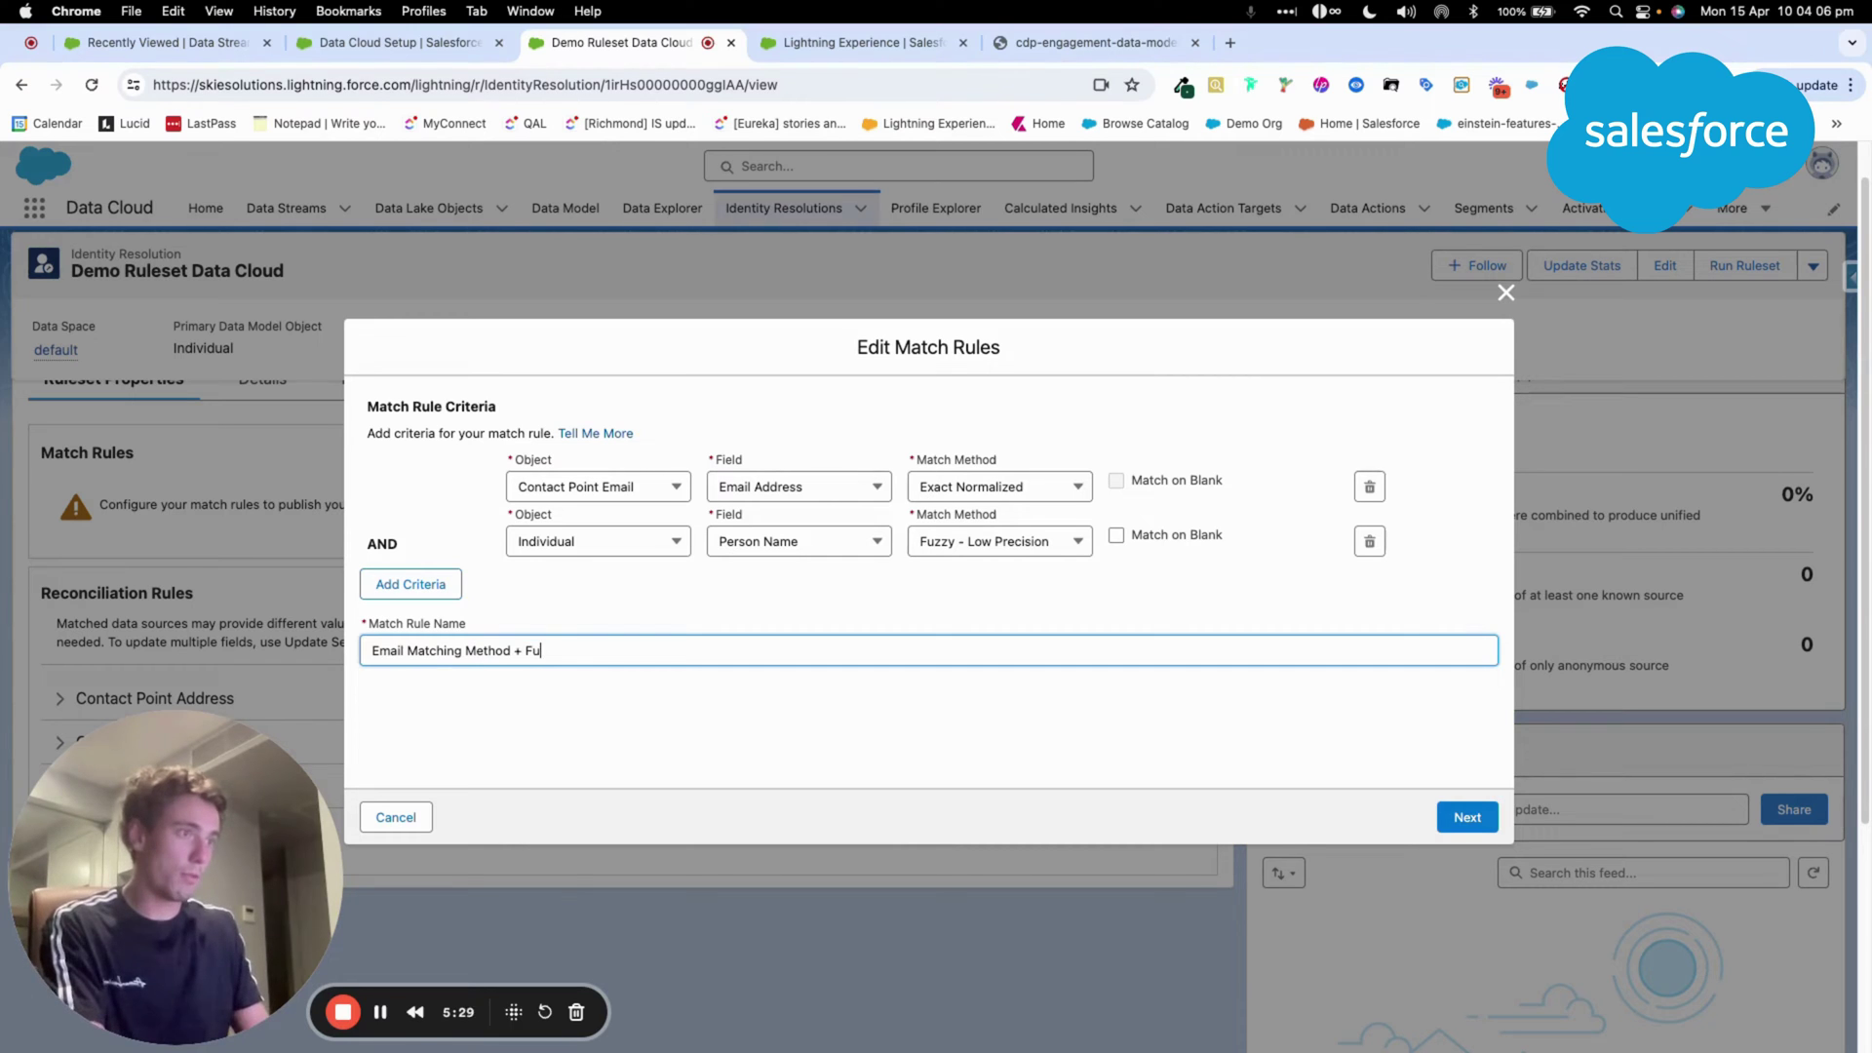
type("zzy Name")
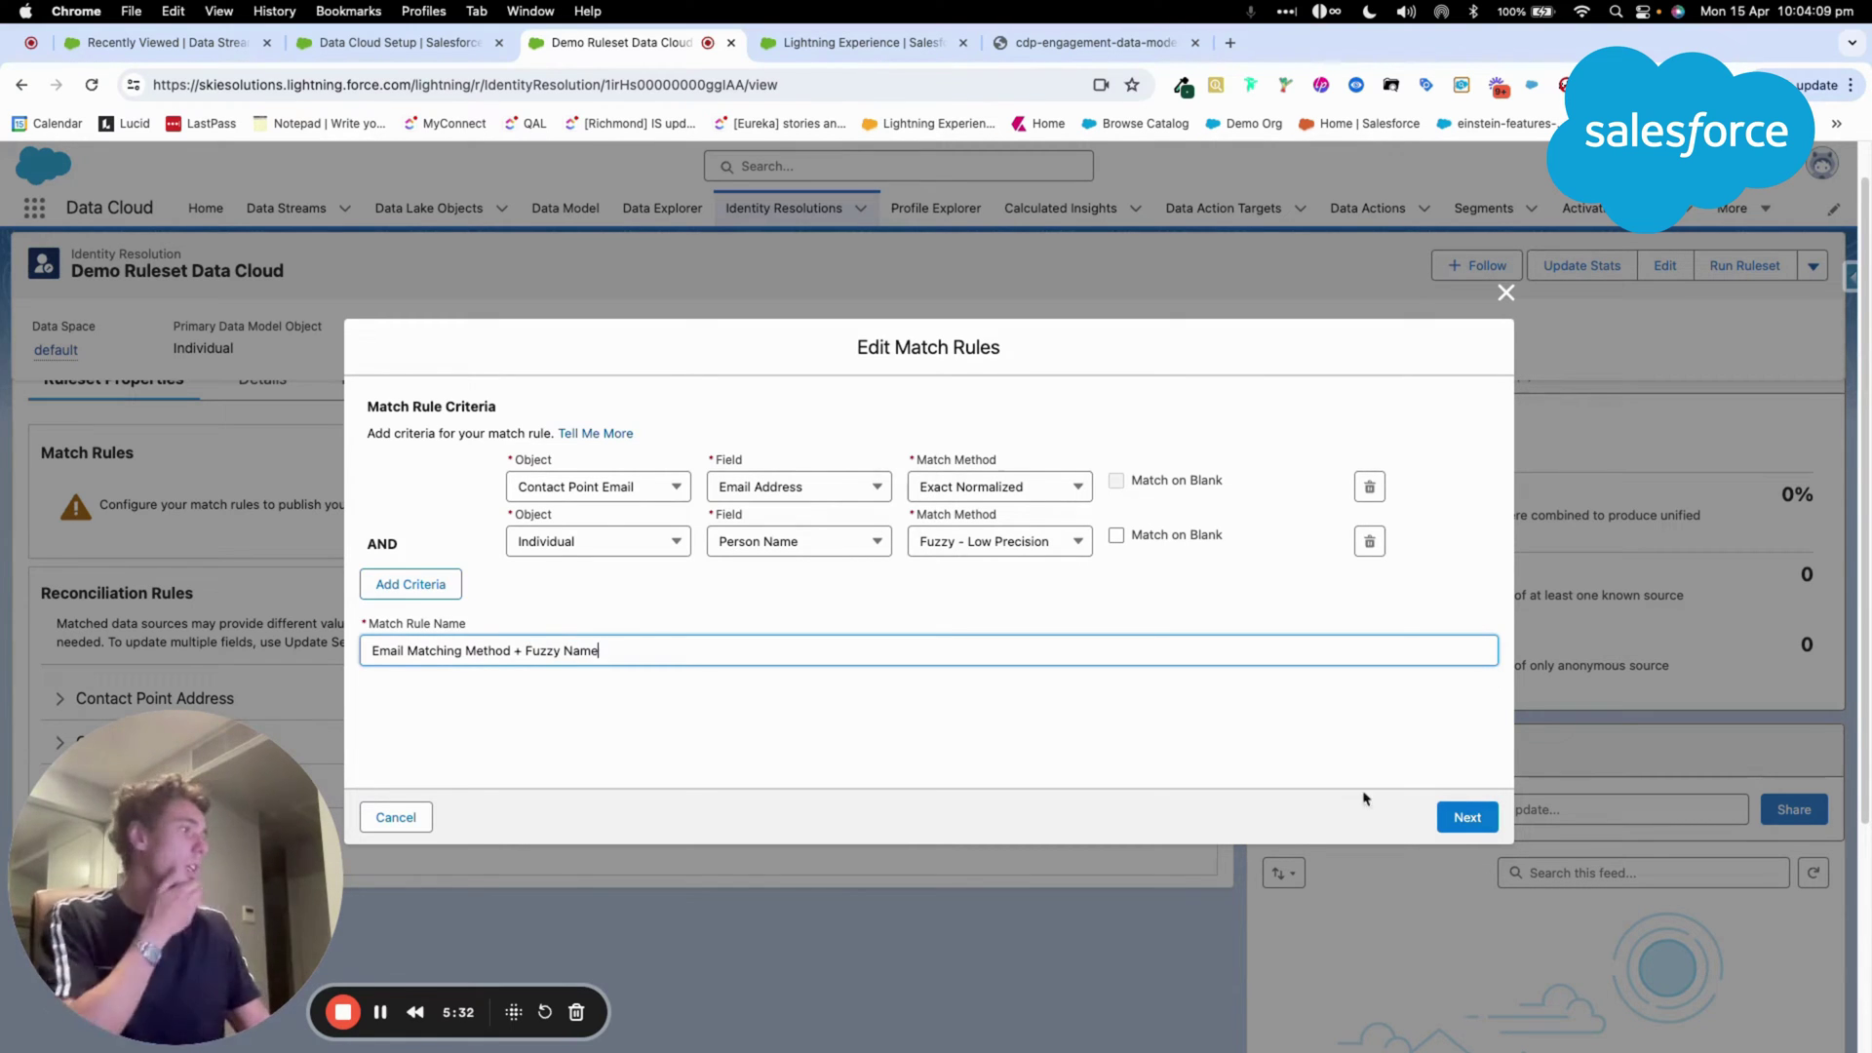
left_click(1467, 816)
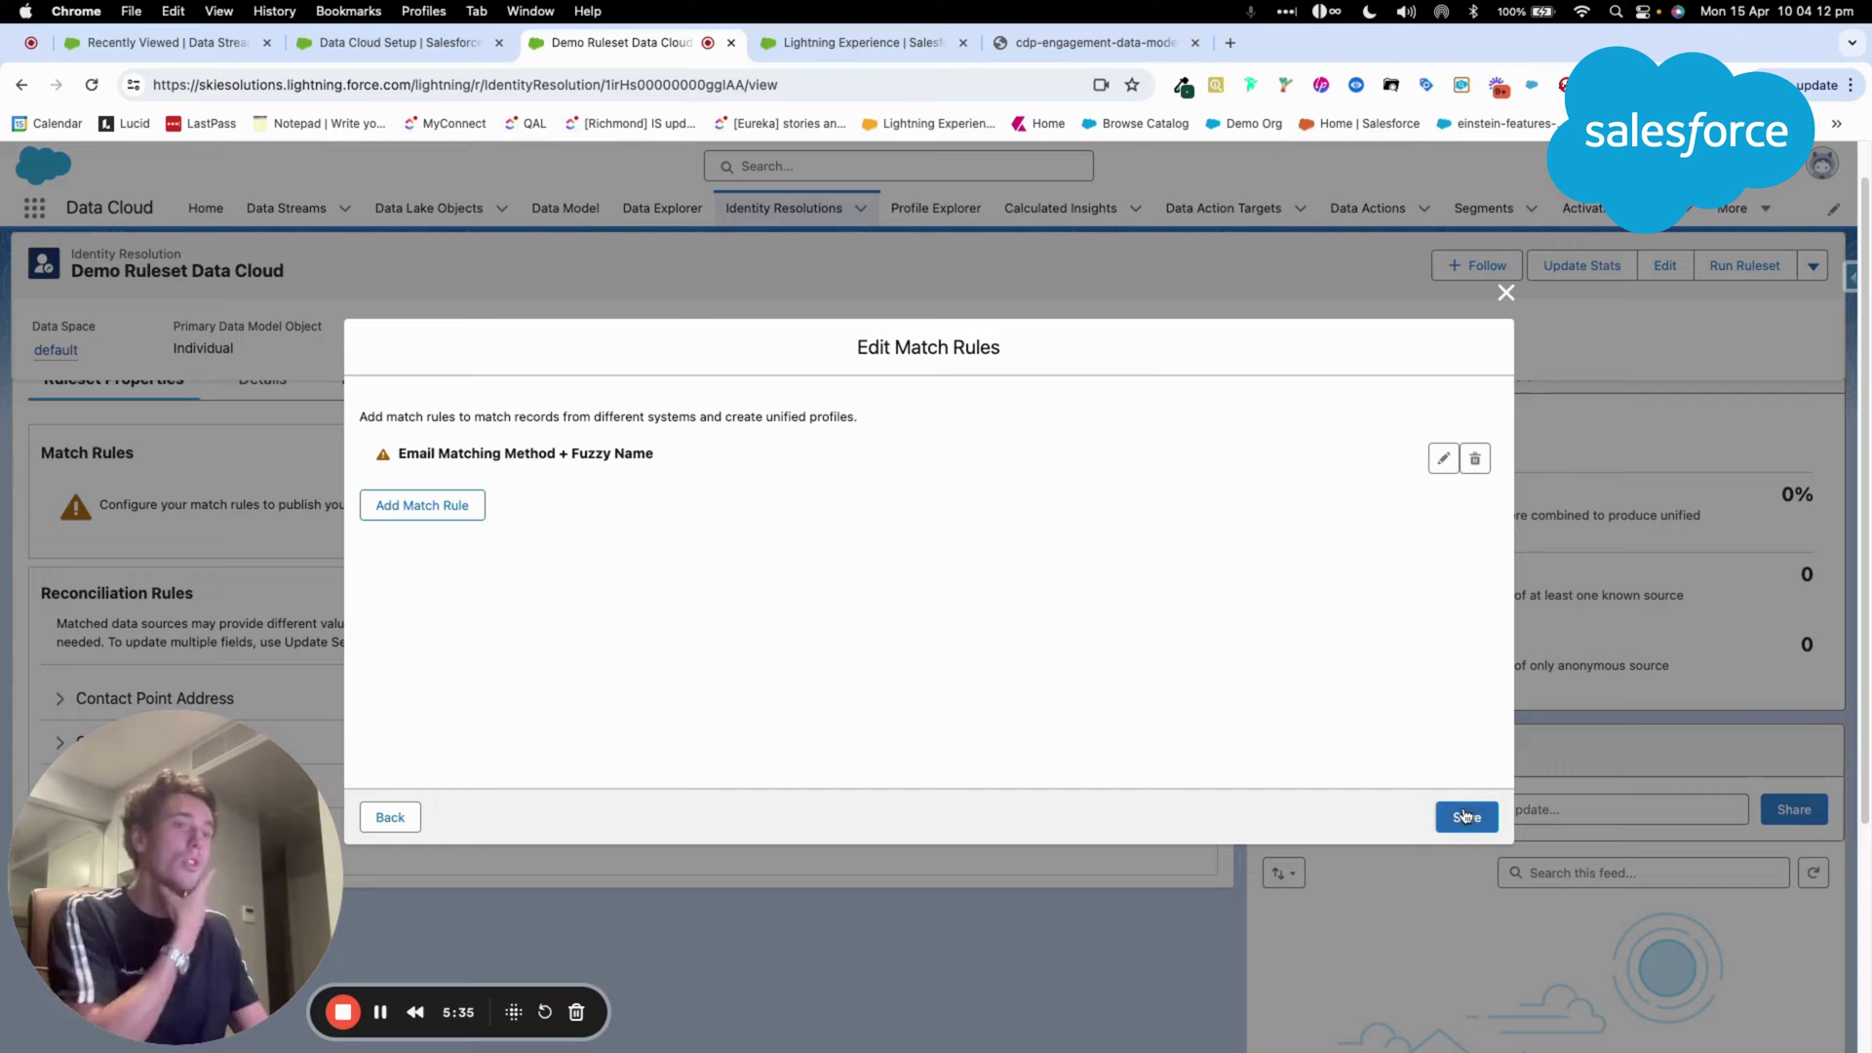
left_click(1465, 816)
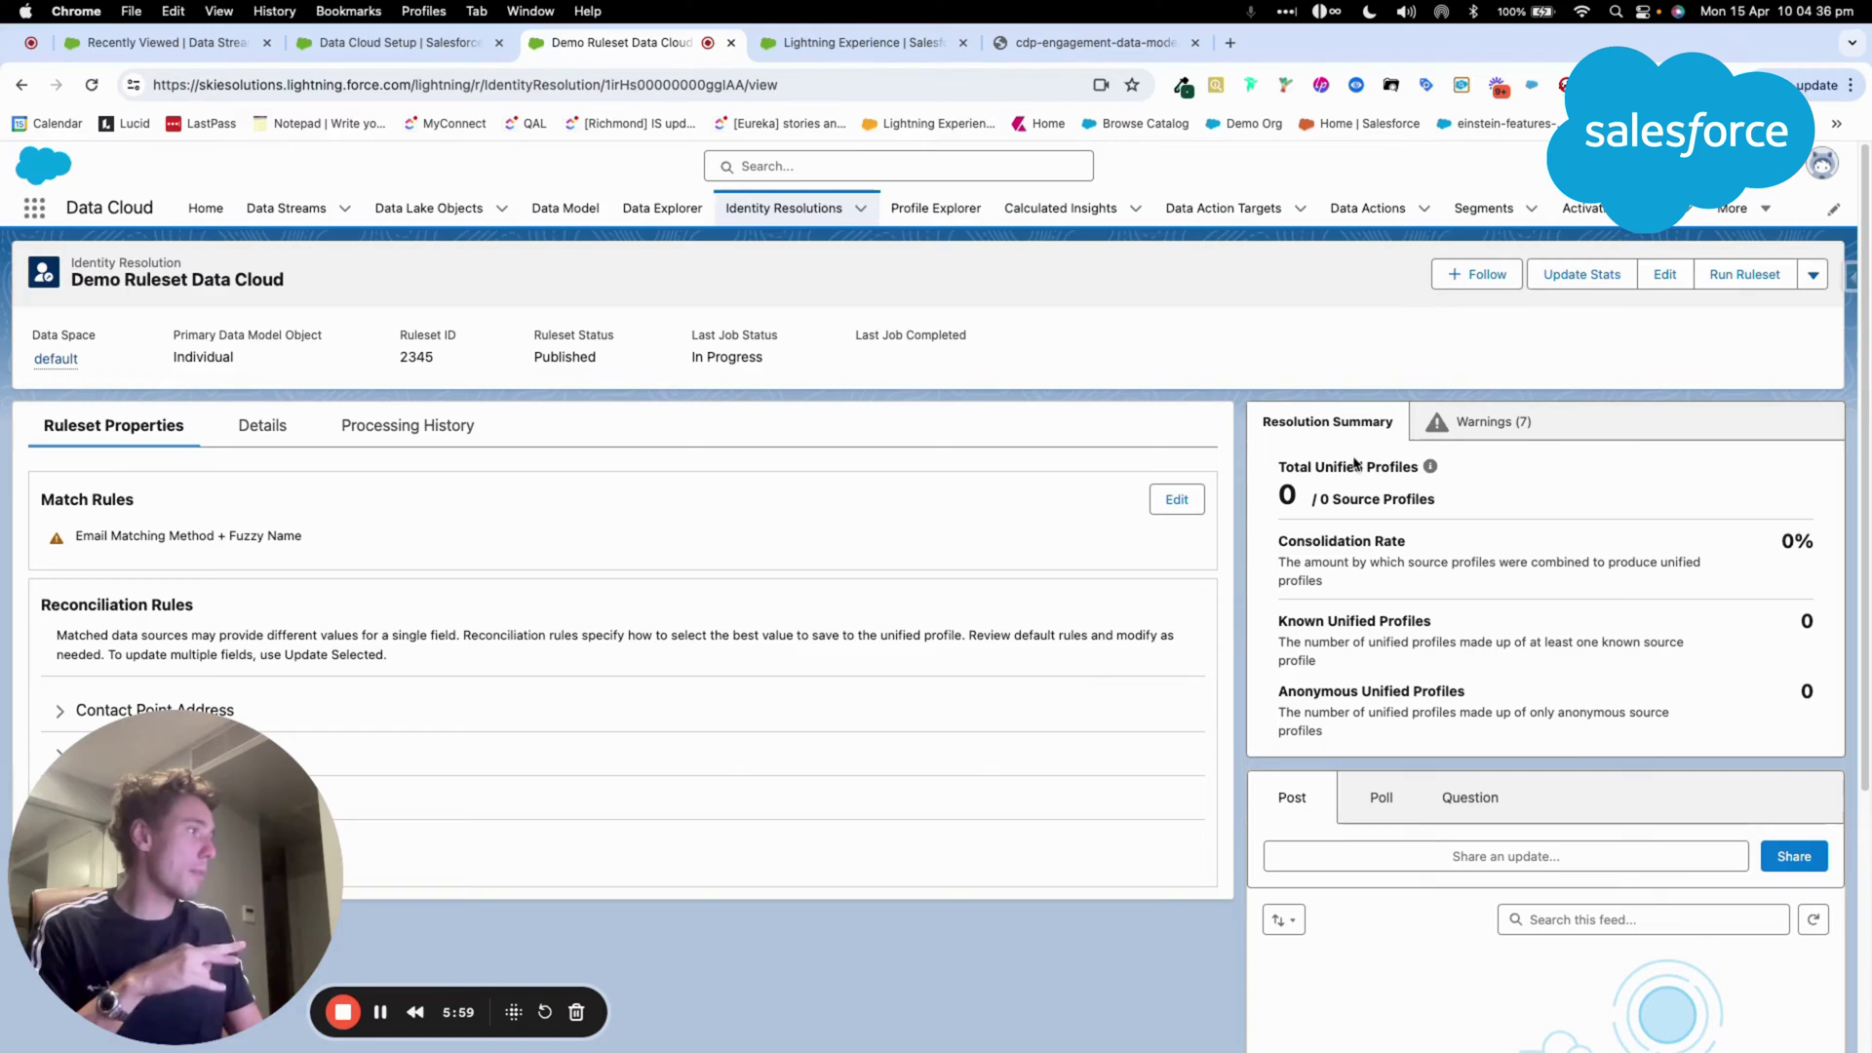
- Review the consolidation rate and unified profile counts, then show the Warnings (7) tab
left_click_drag(1278, 536, 1391, 585)
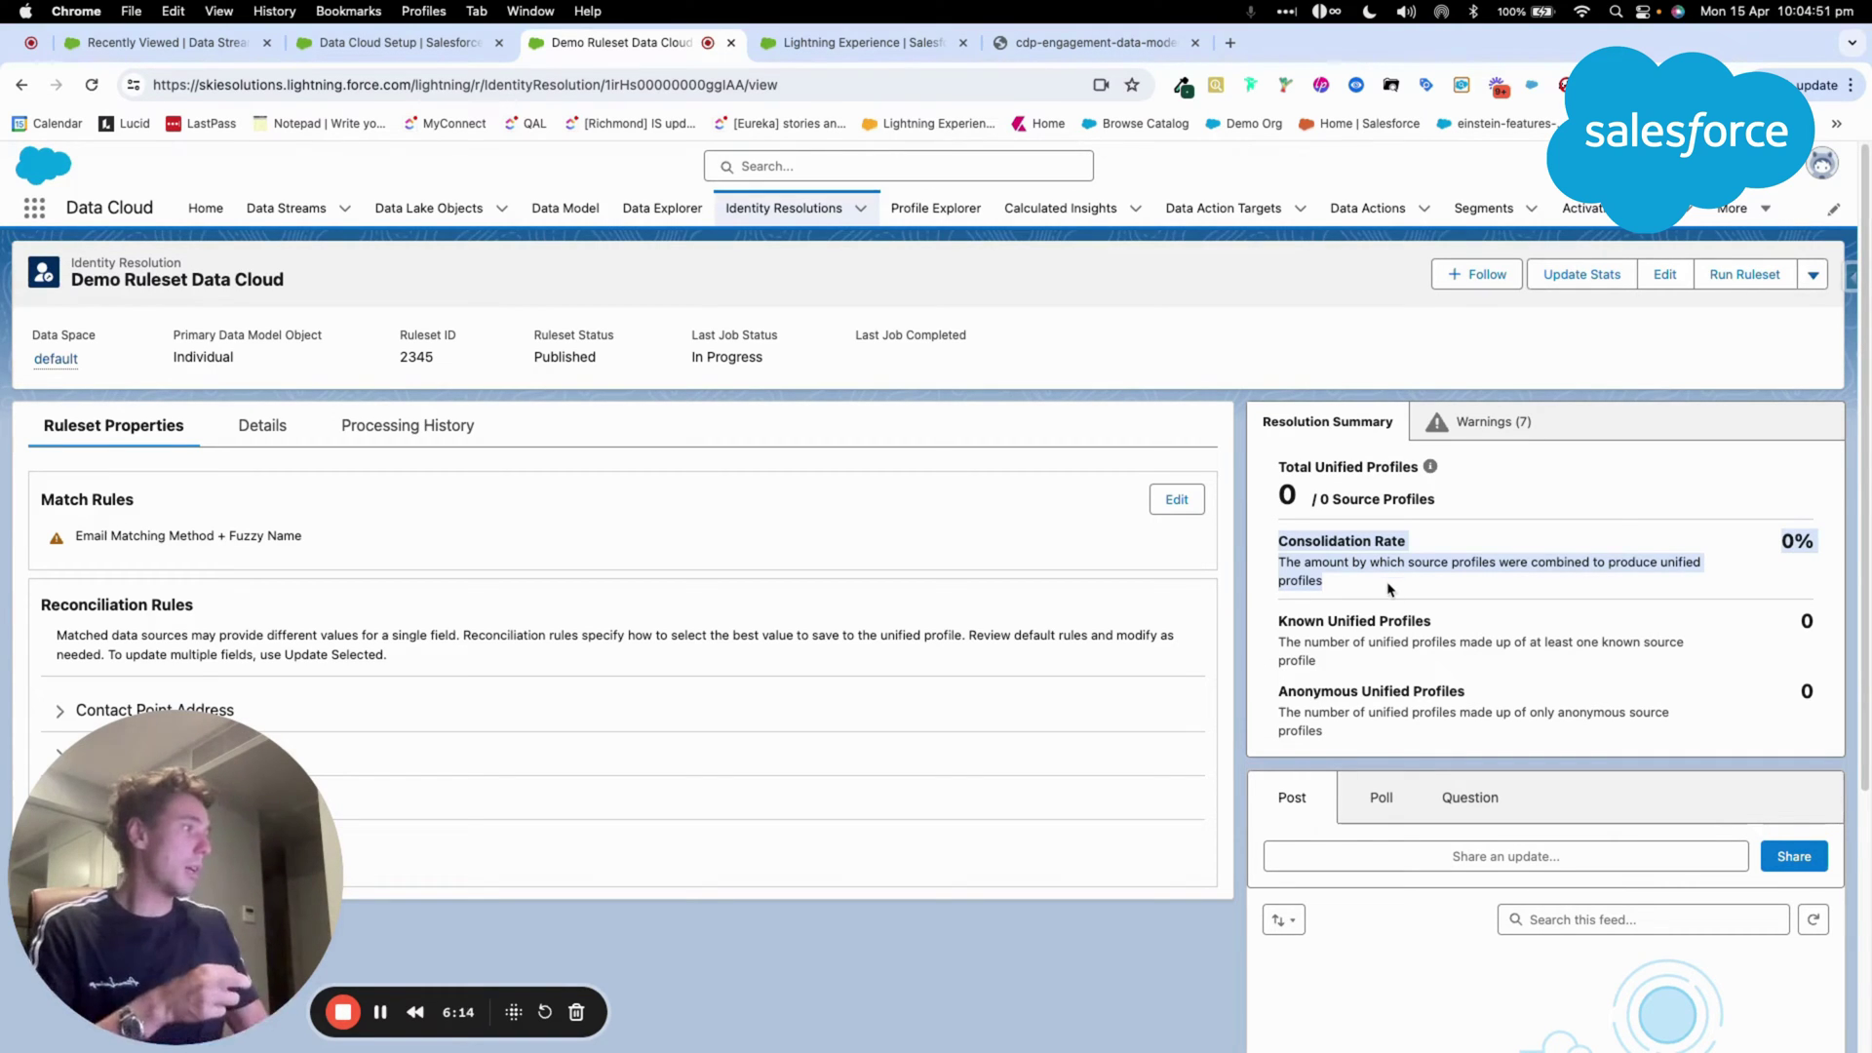
left_click_drag(1271, 618, 1370, 736)
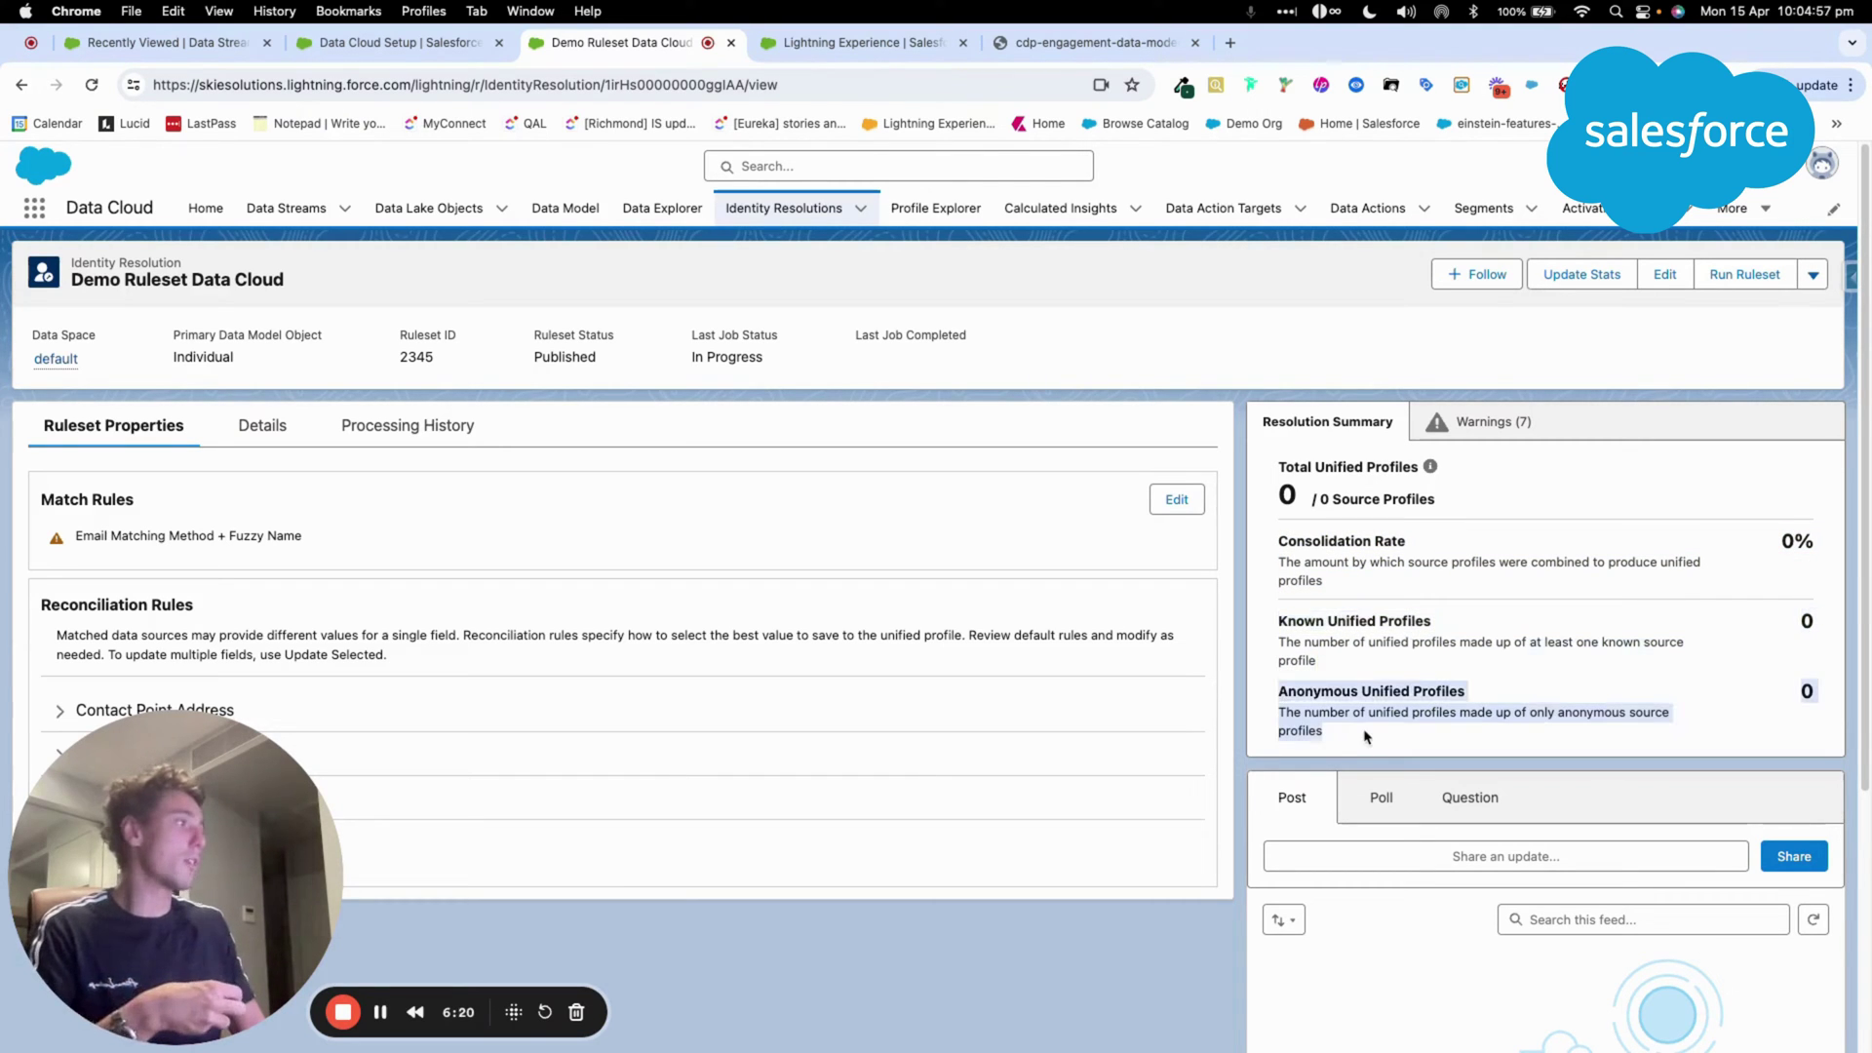
left_click(1480, 421)
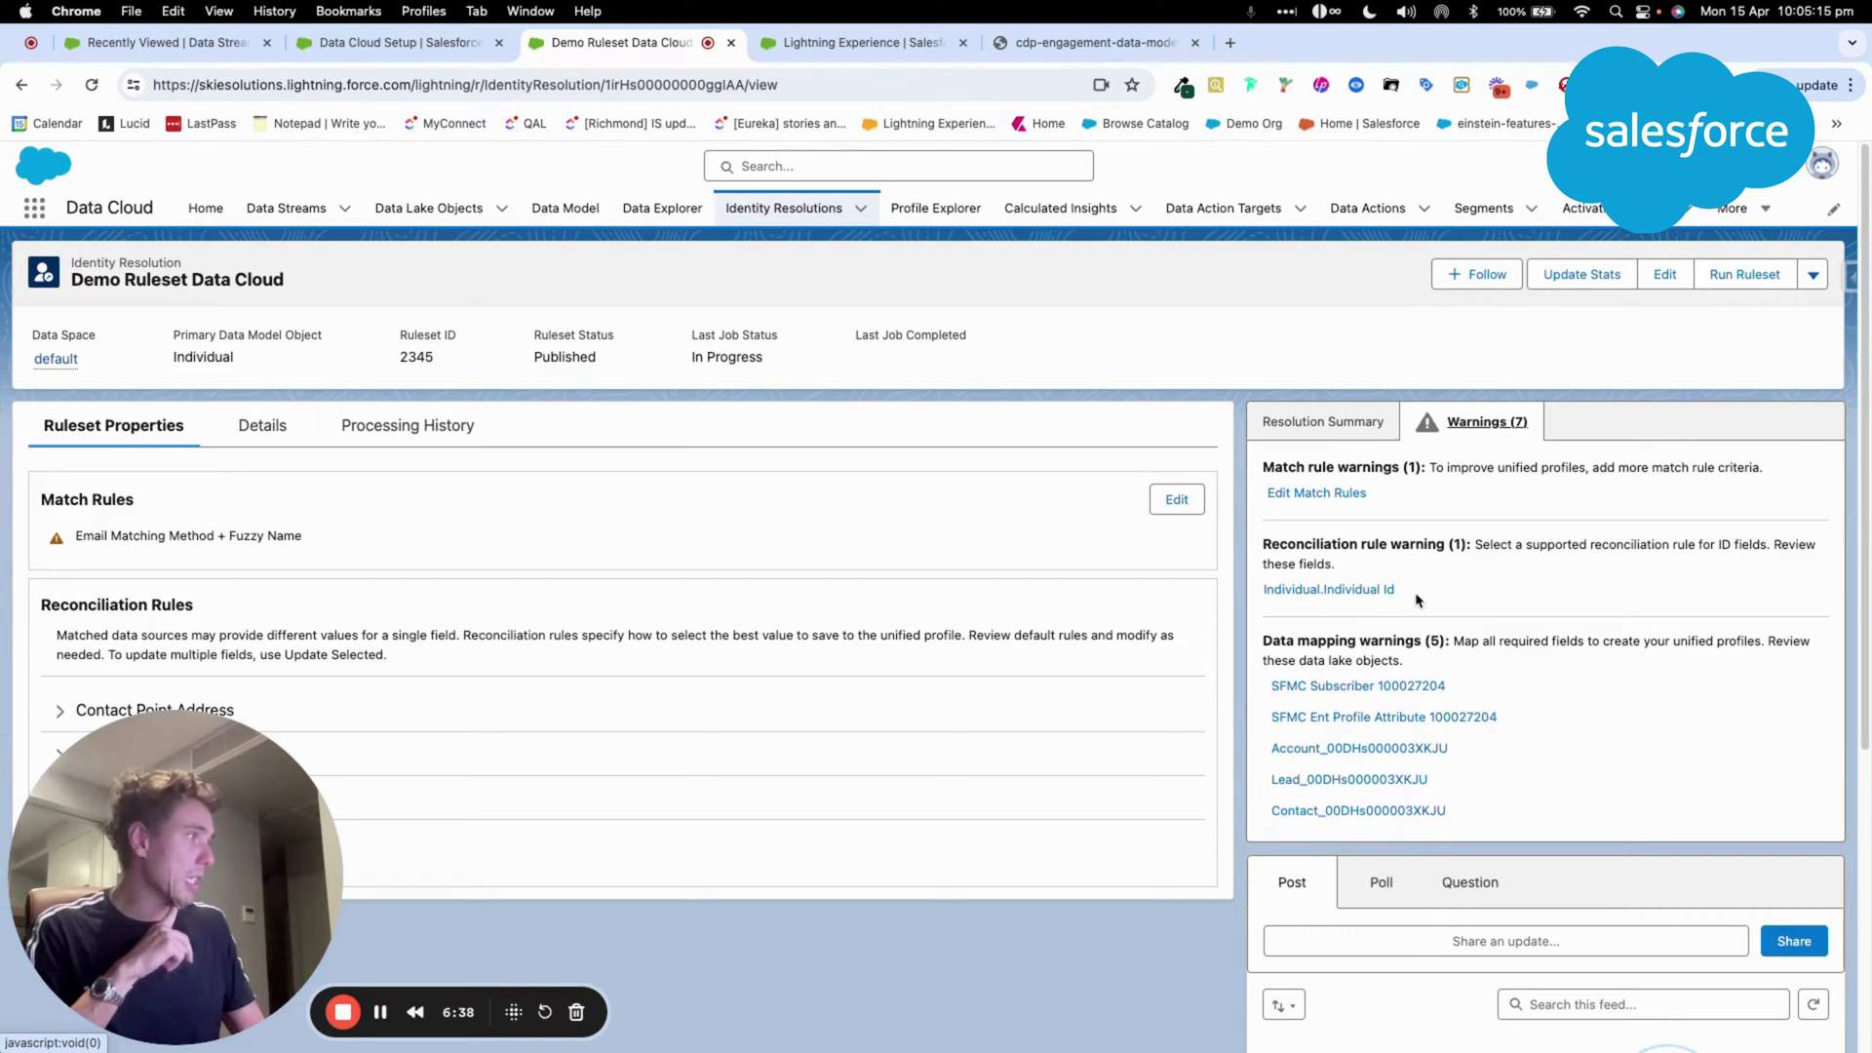
- Check the ruleset's Details and Processing History, then return to the Identity Resolutions list
scroll(1296, 709, "down", 5)
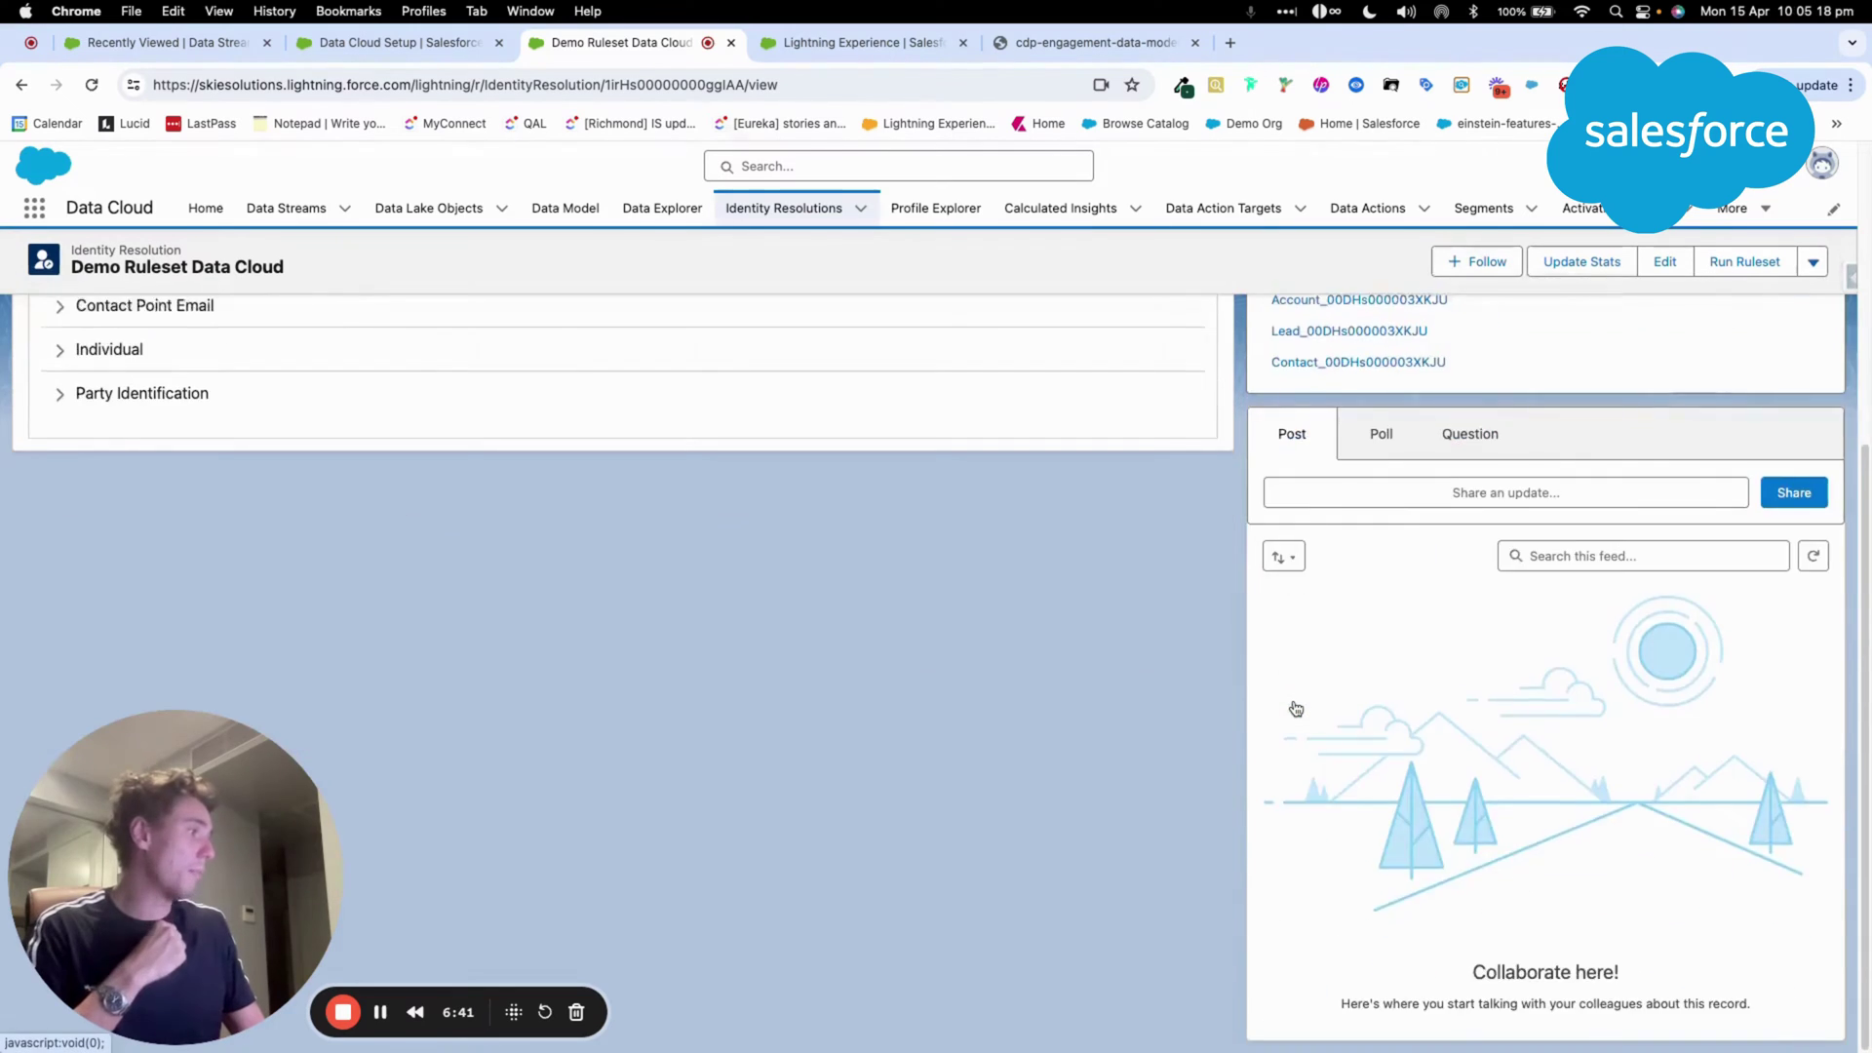
scroll(1295, 709, "up", 5)
left_click(254, 425)
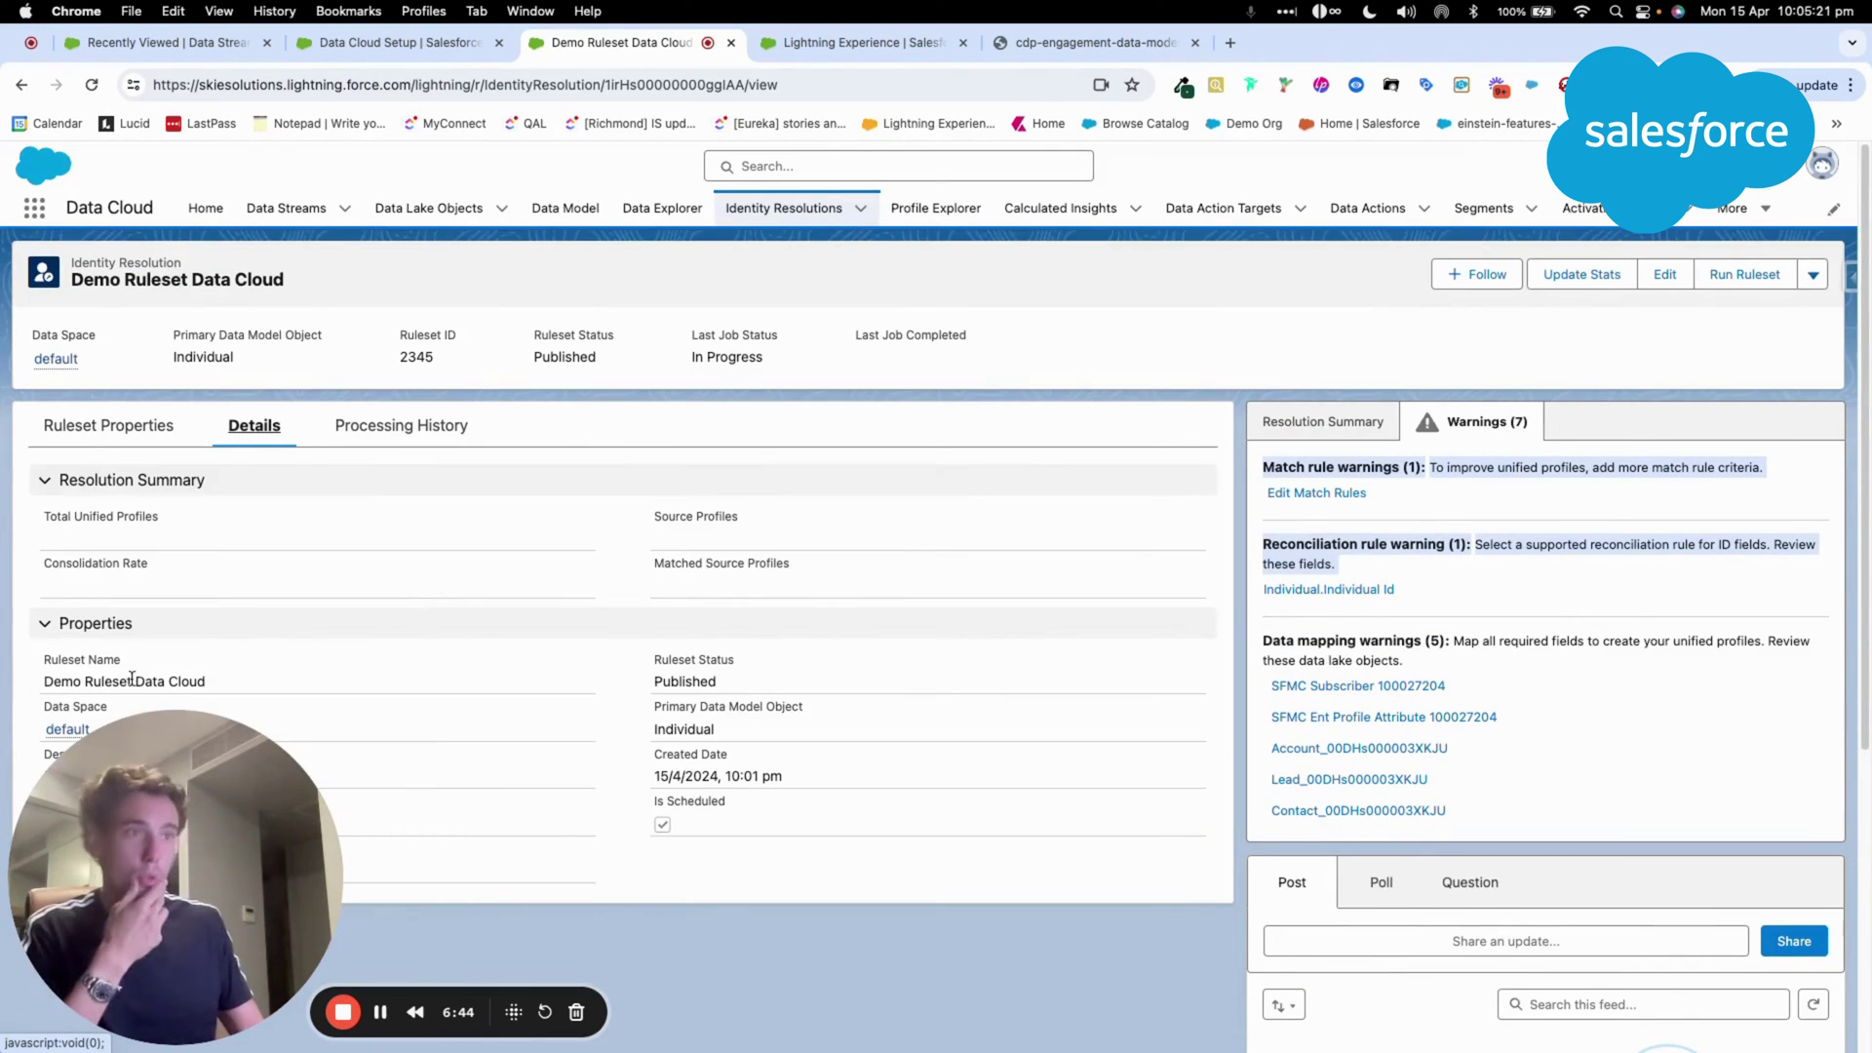
left_click(336, 426)
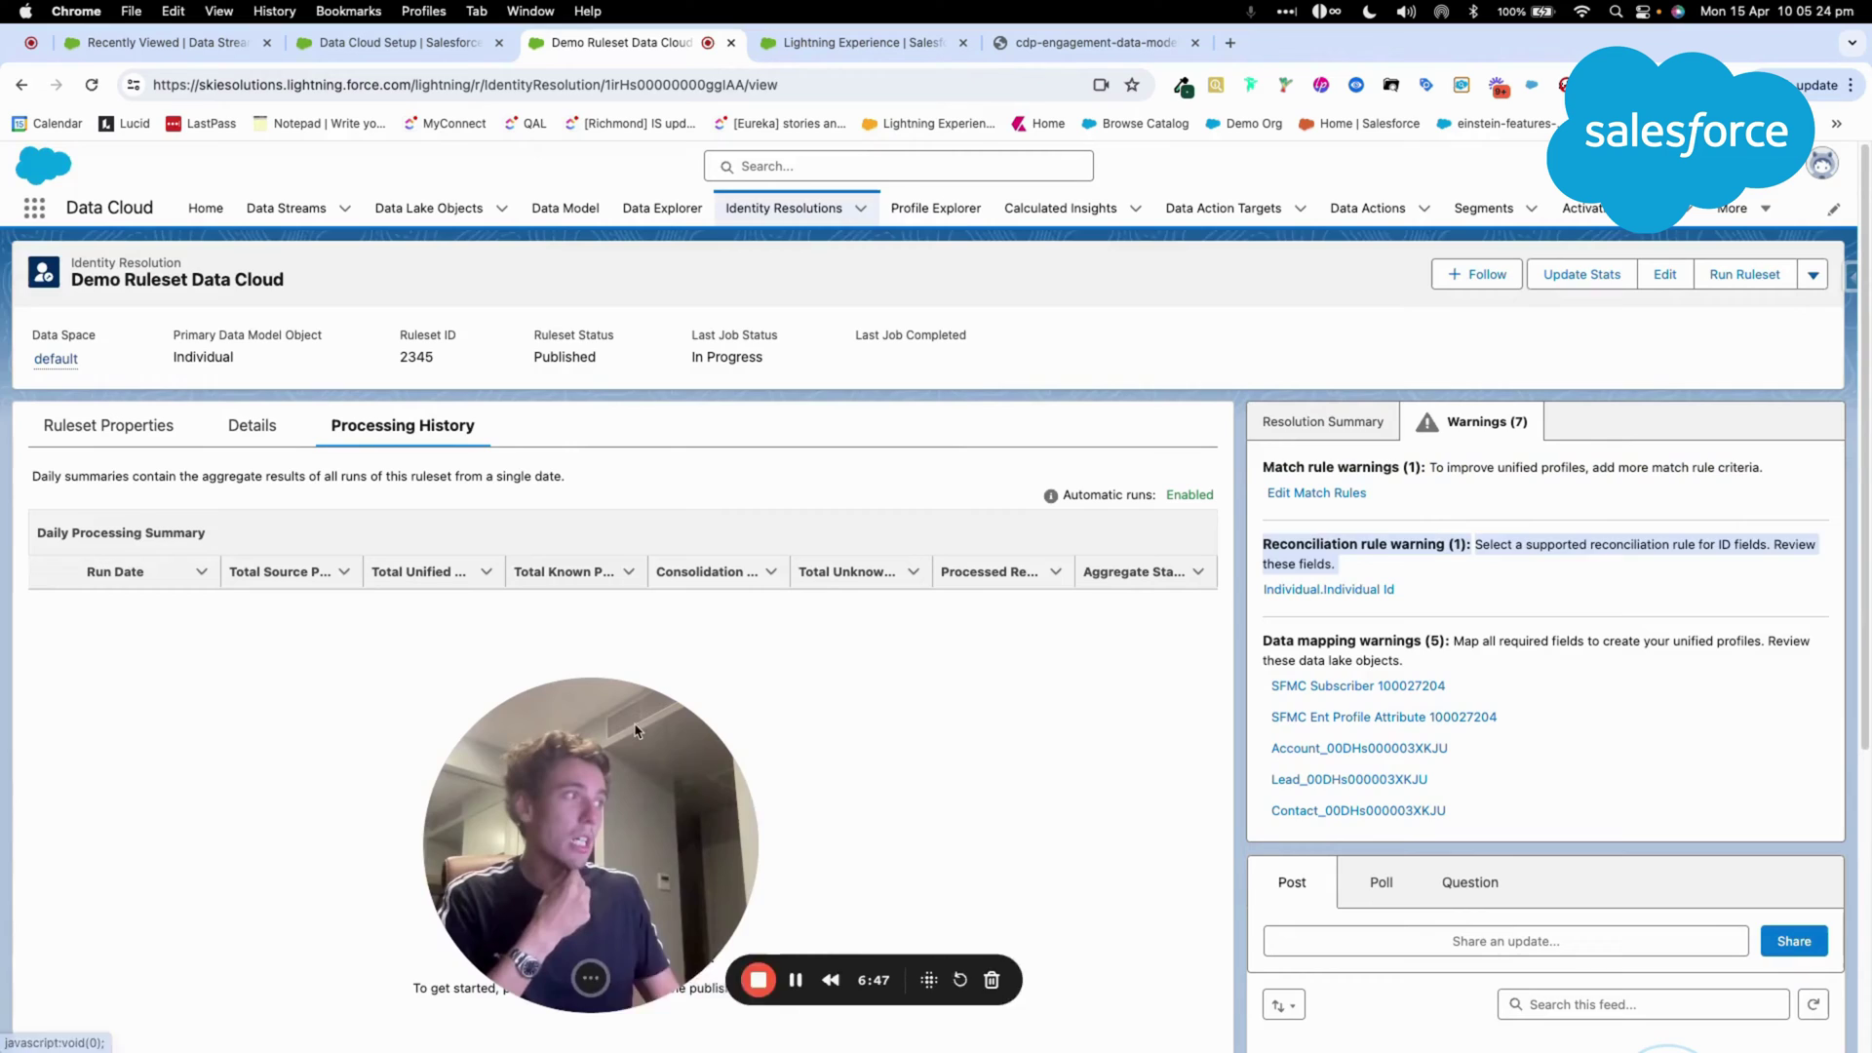
left_click(784, 208)
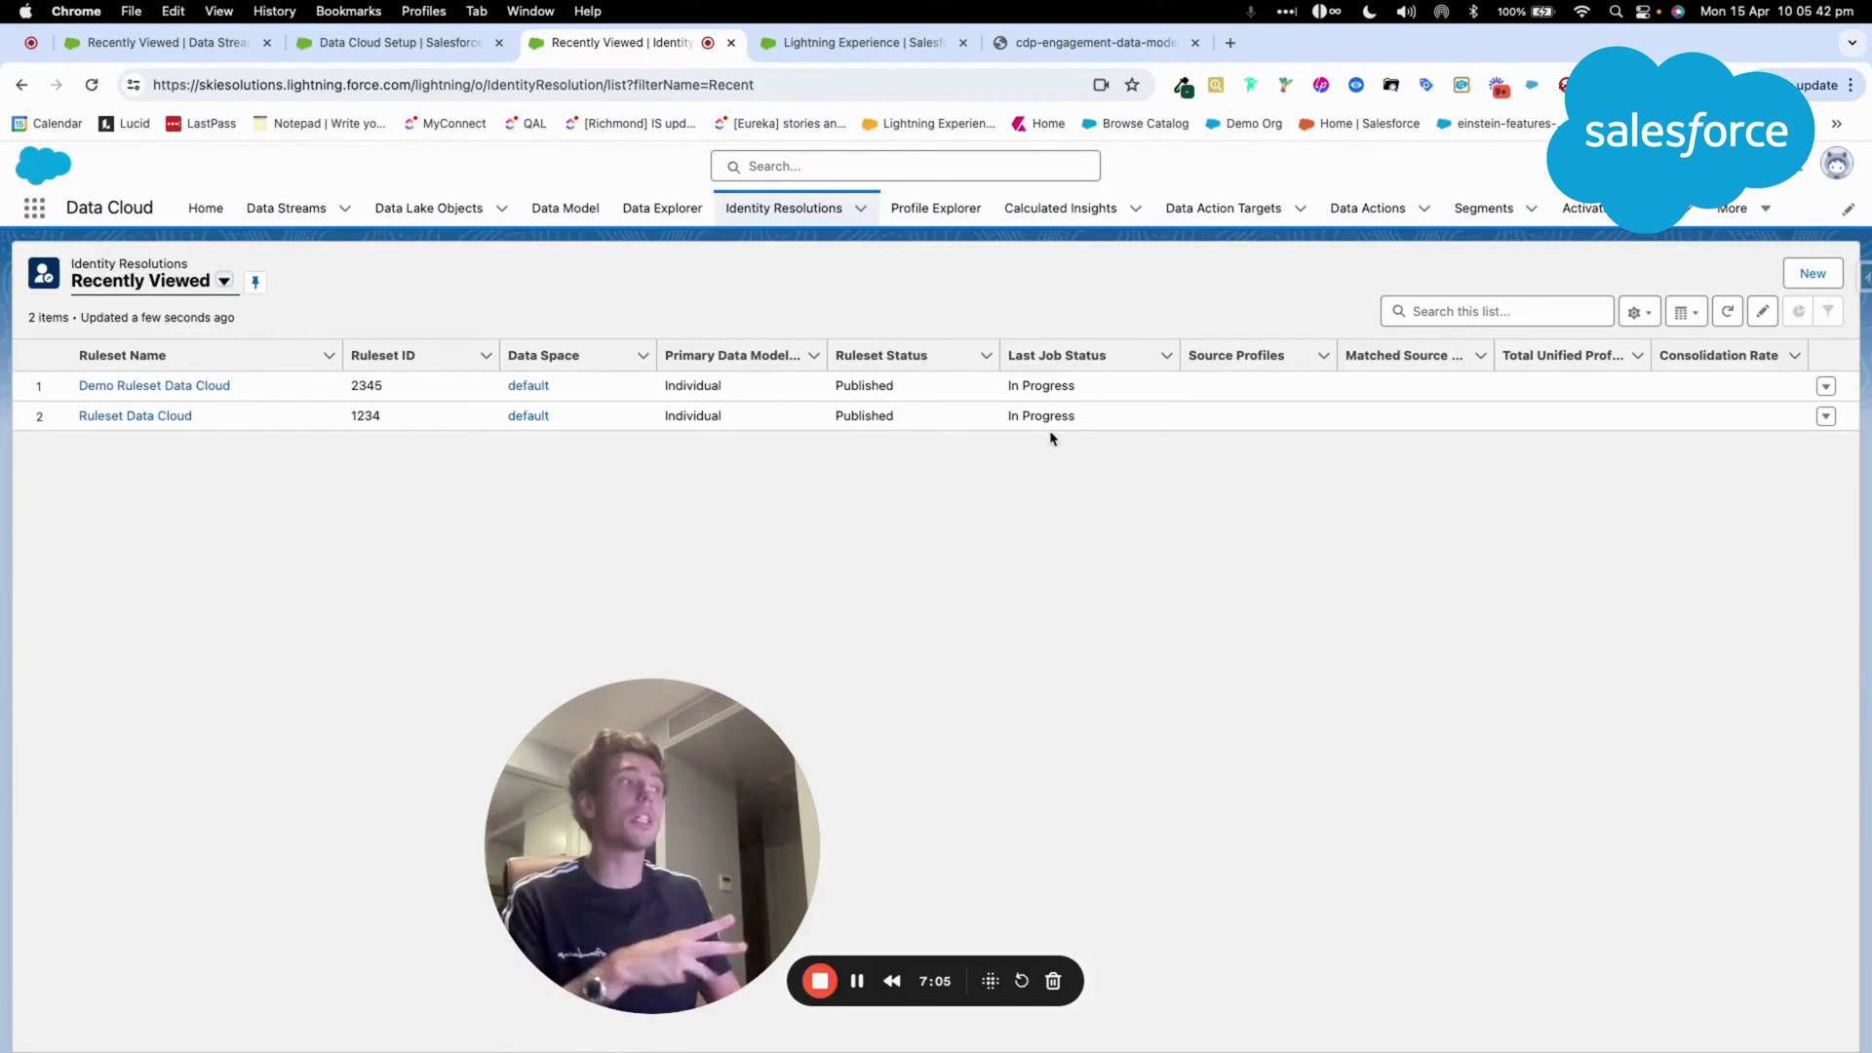
- Refresh the list to see Demo Ruleset Data Cloud succeeded with 1,630 unified profiles
left_click_drag(646, 876, 280, 746)
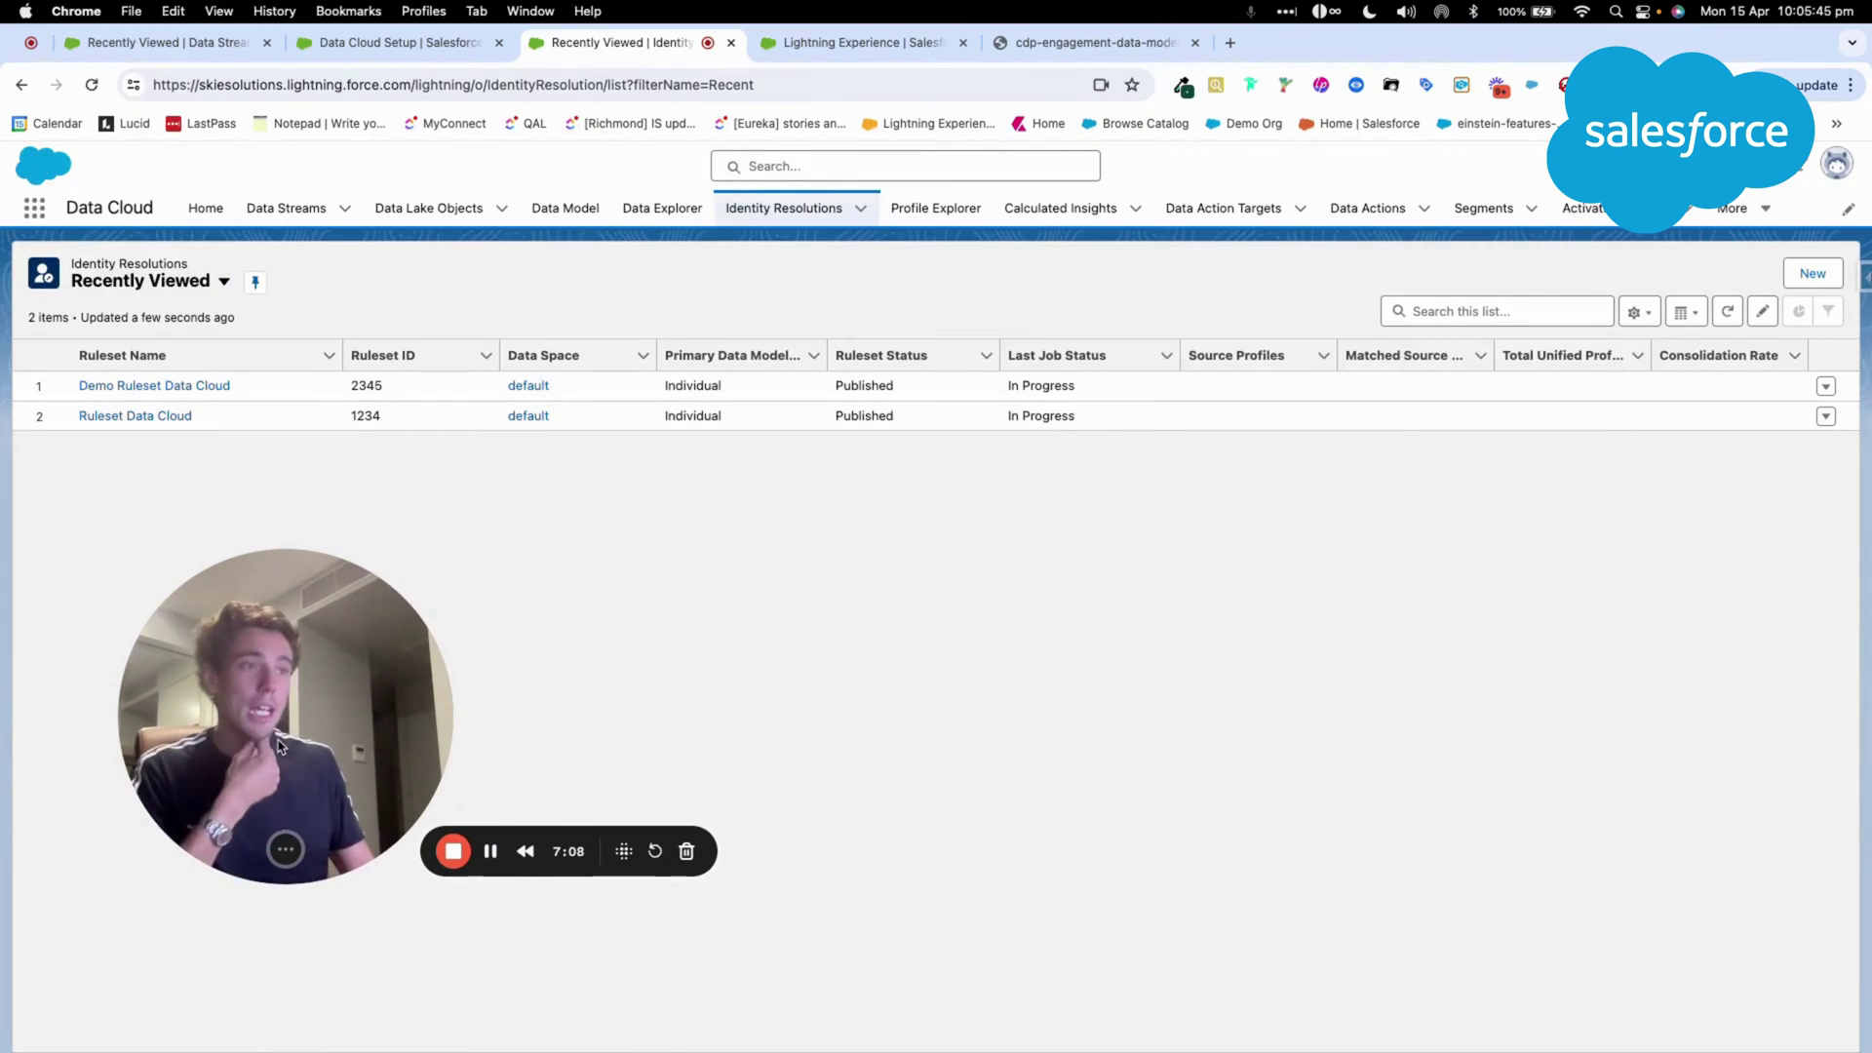
left_click(487, 850)
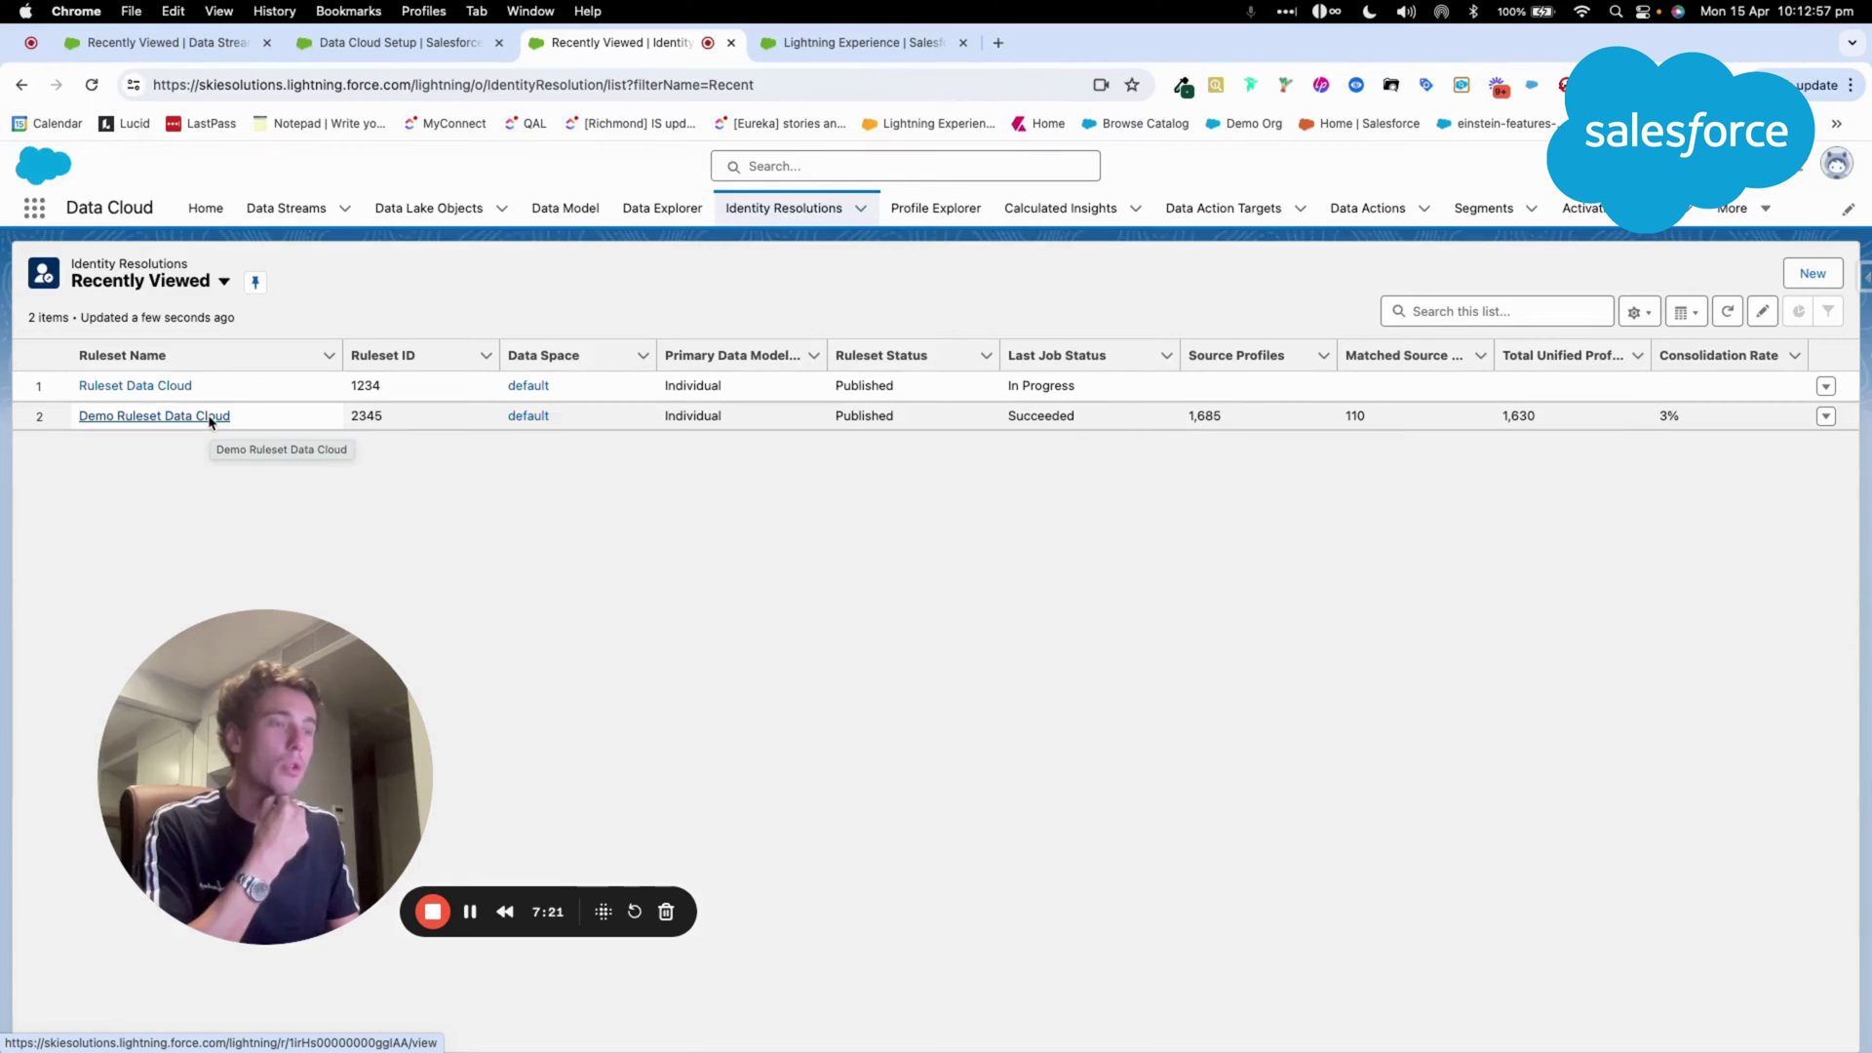
- Open the Demo Ruleset Data Cloud record and highlight 1.63K unified profiles, 3% consolidation, all known
left_click(210, 421)
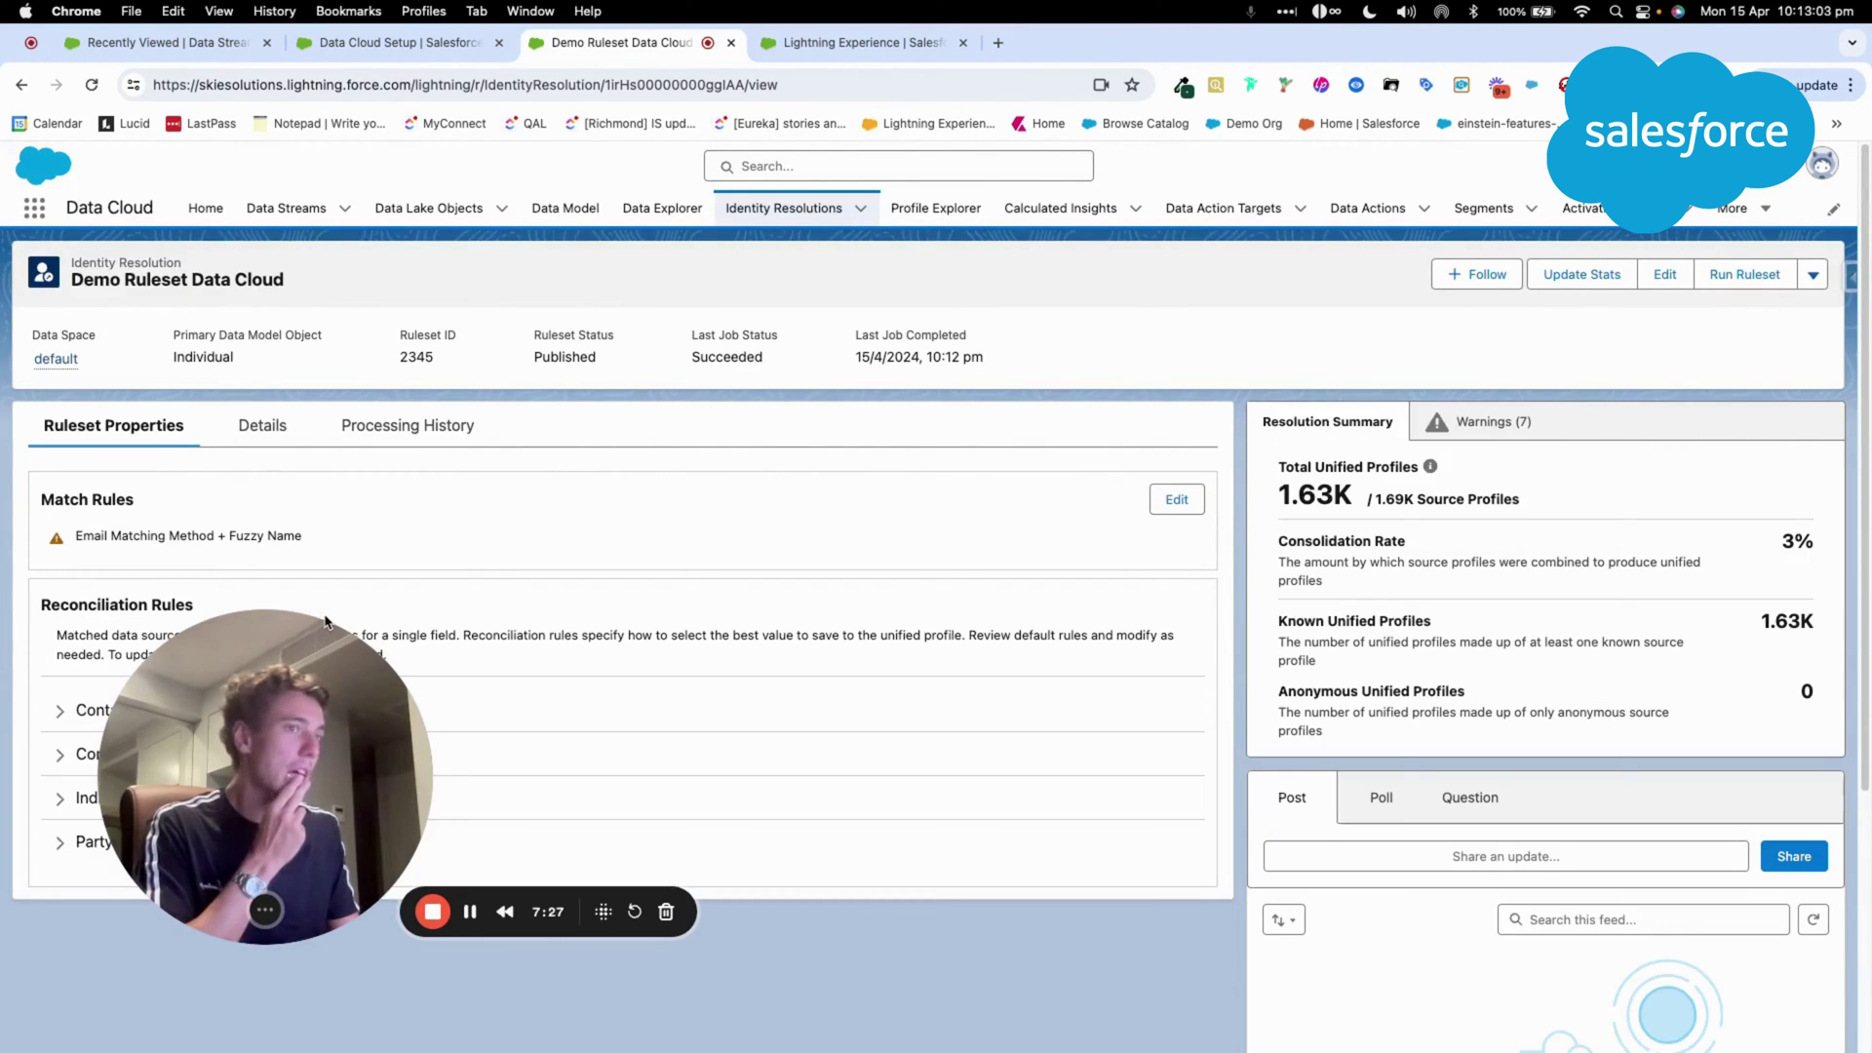
left_click_drag(1271, 499, 1616, 508)
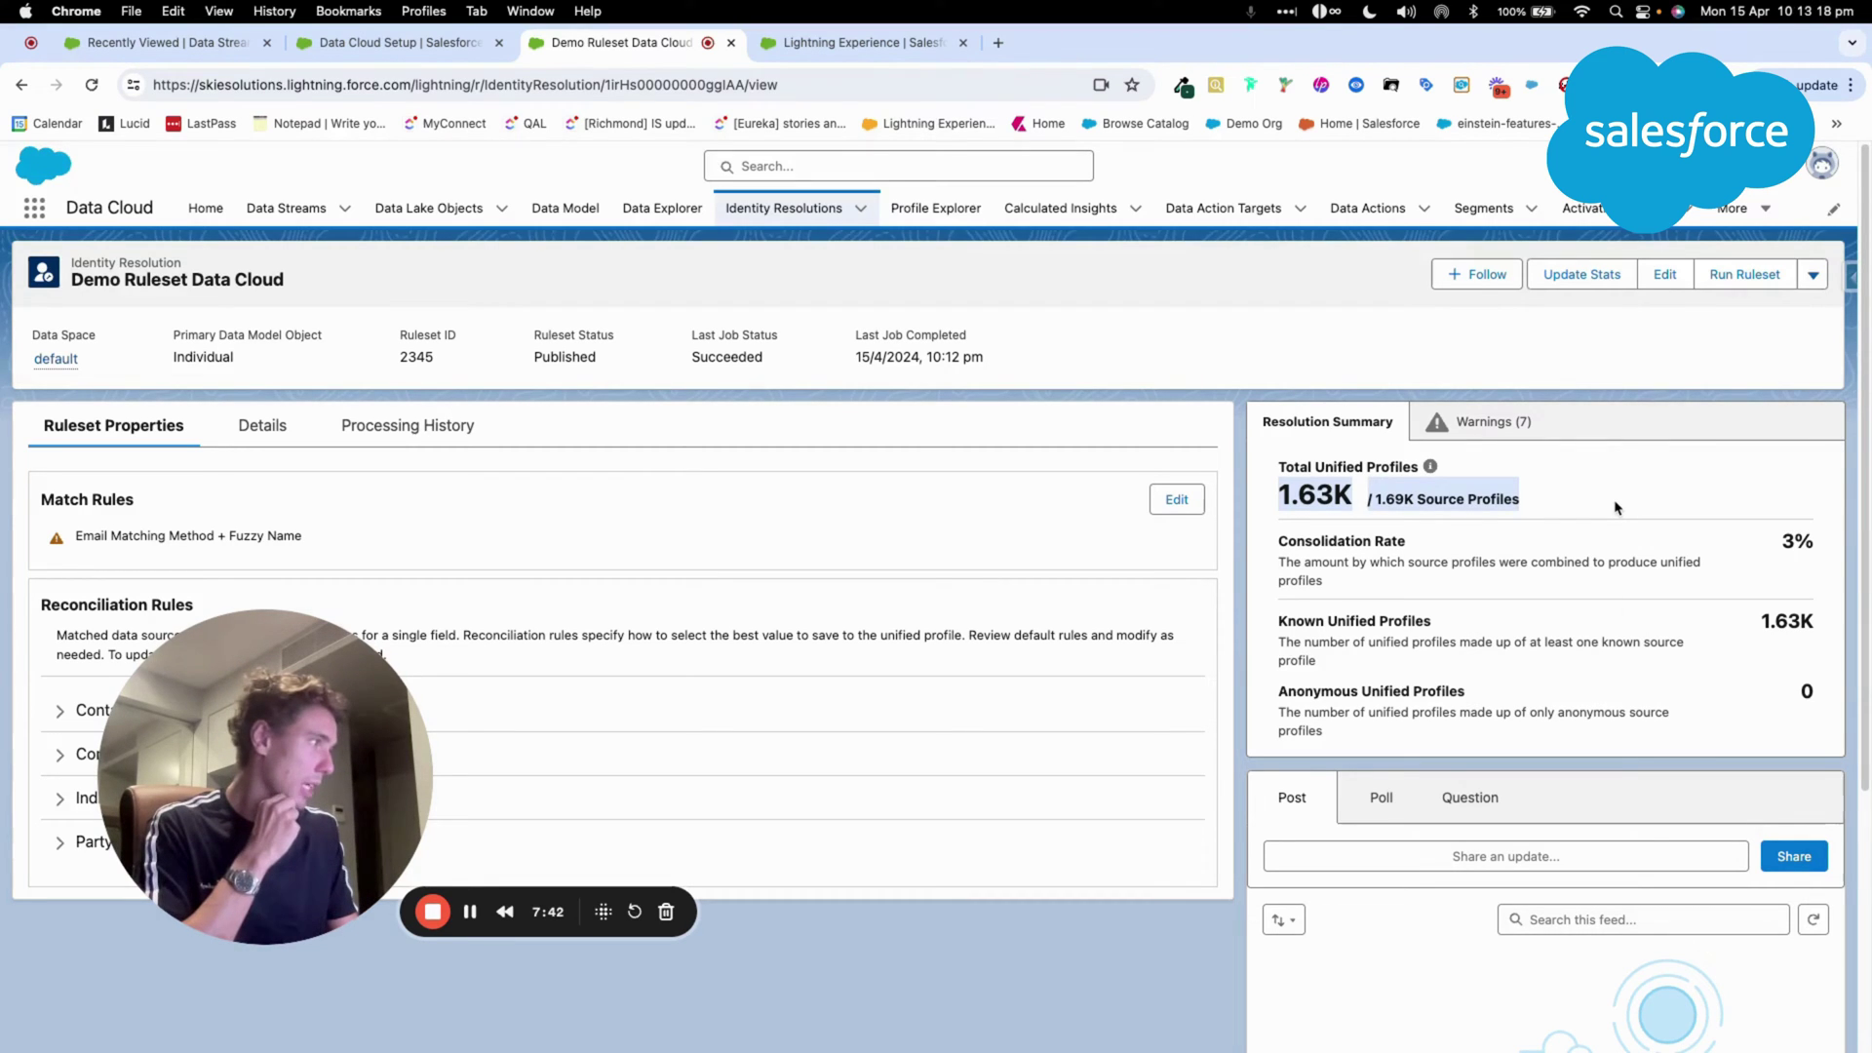
triple_click(1566, 514)
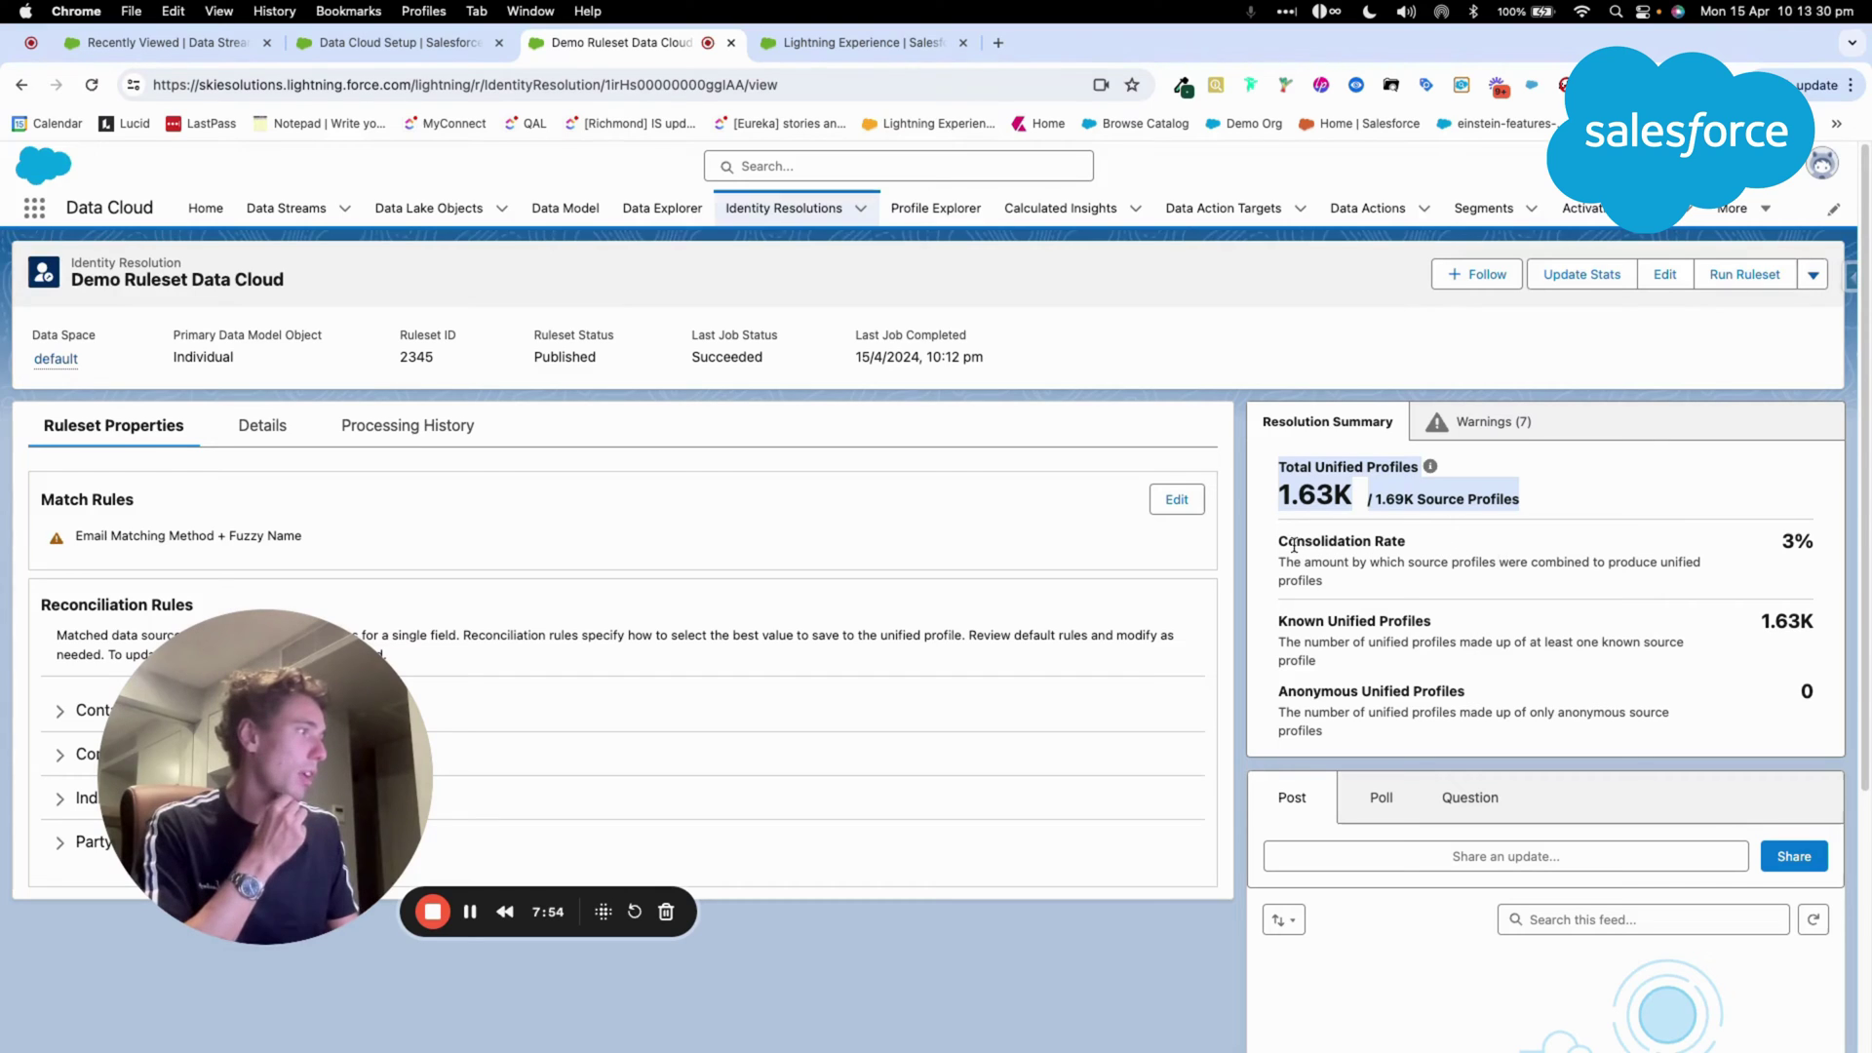
left_click_drag(1278, 543, 1381, 582)
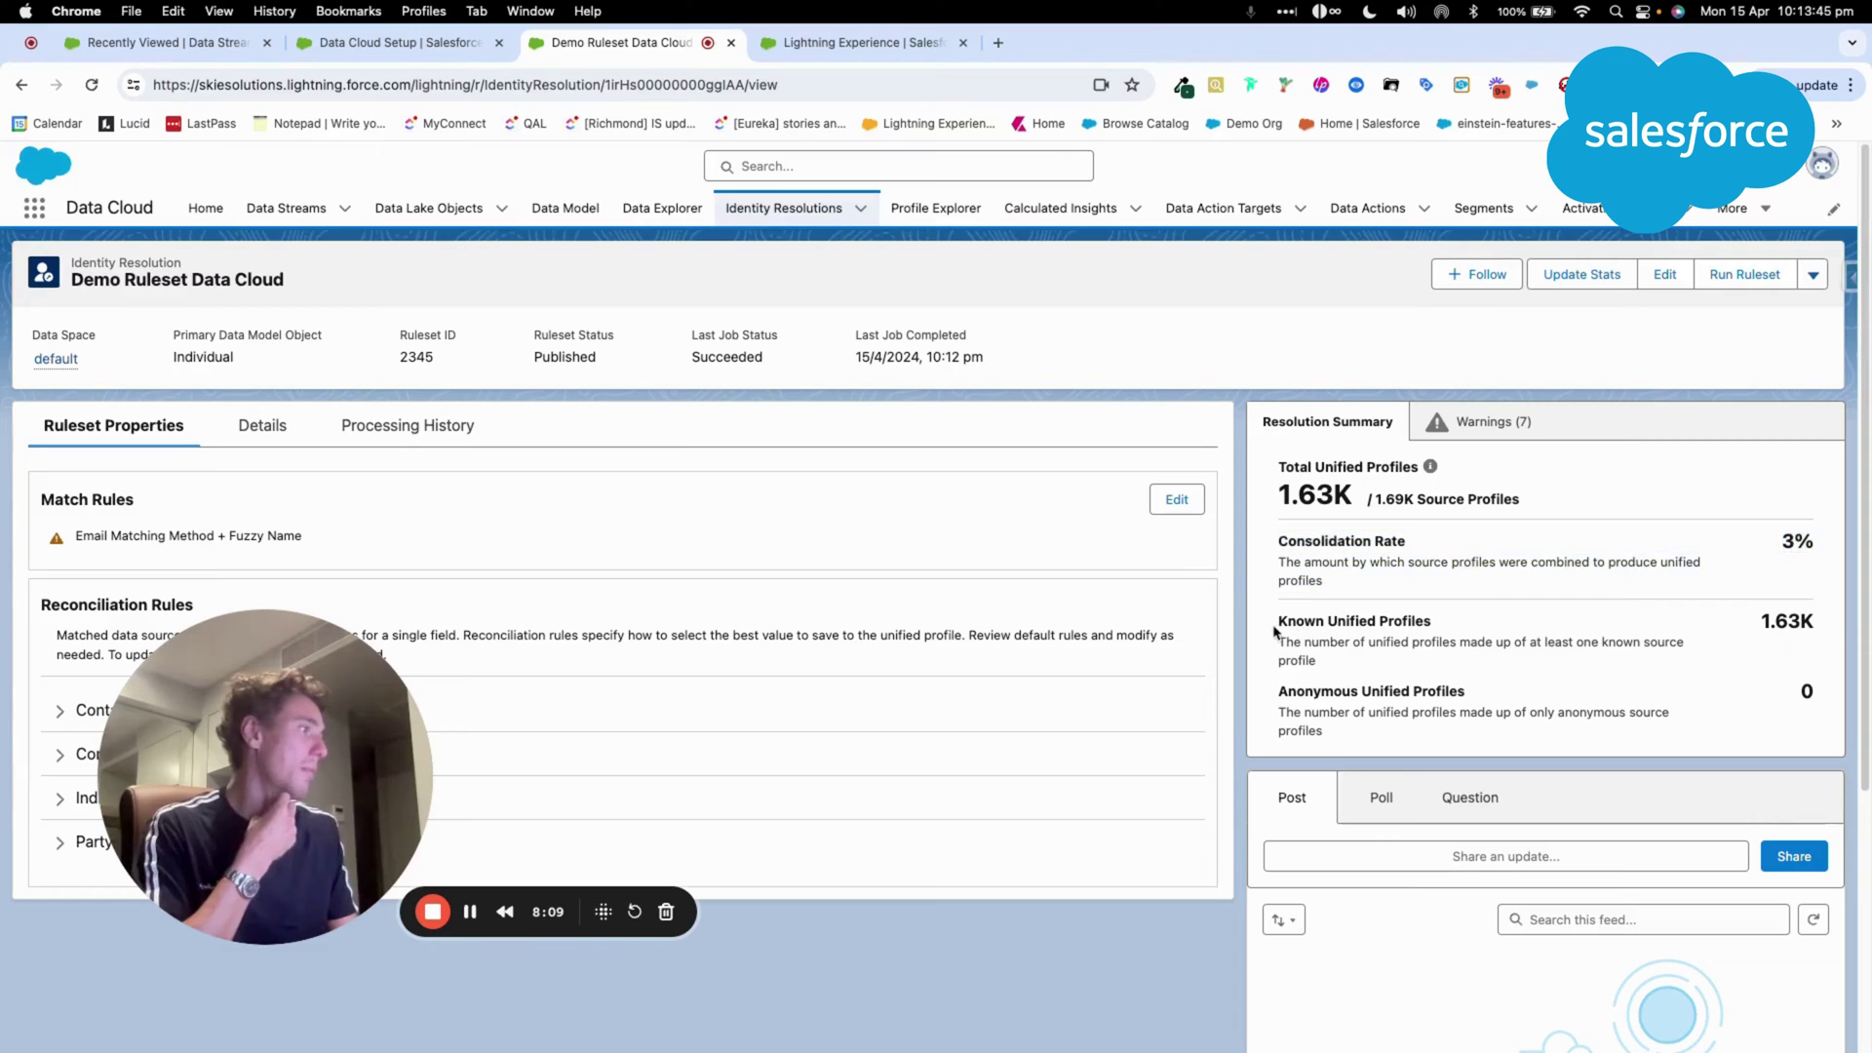
left_click_drag(1279, 621, 1448, 736)
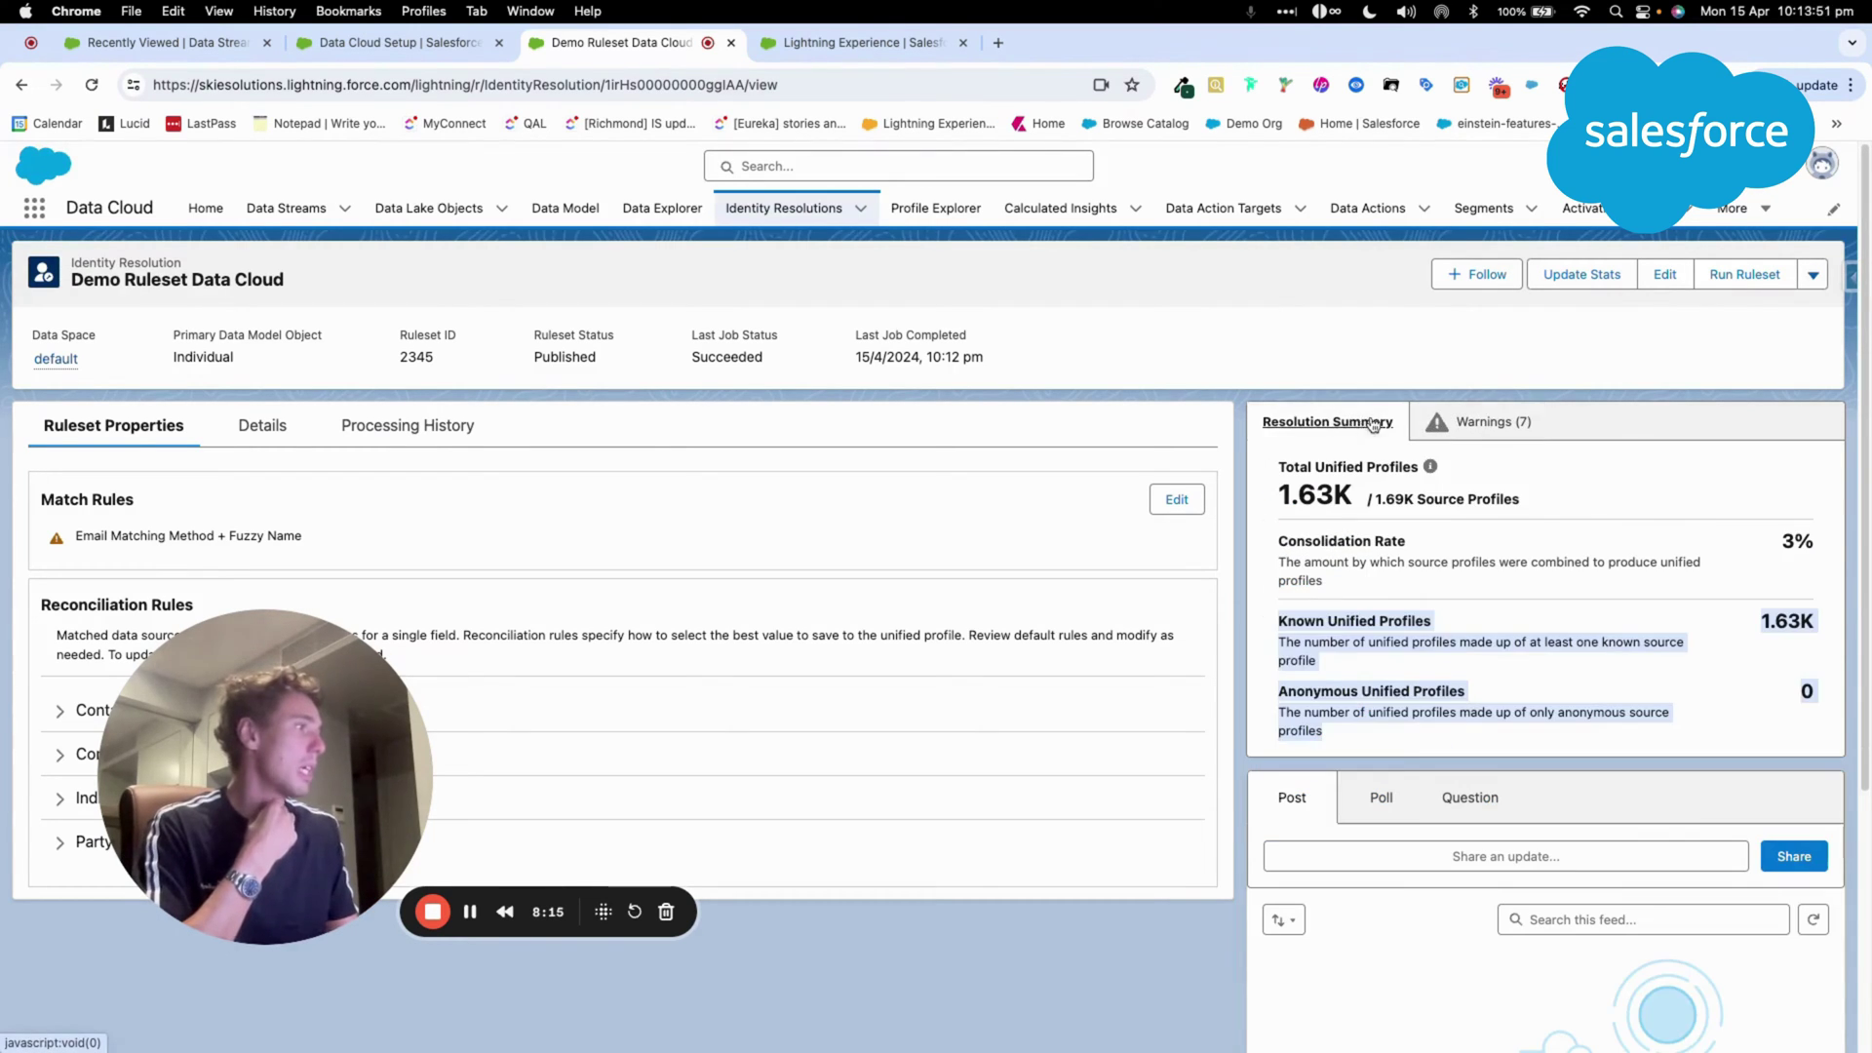
- On the ruleset's Details tab, highlight the consolidation rate, 1,685 source profiles and 110 matched
left_click(279, 439)
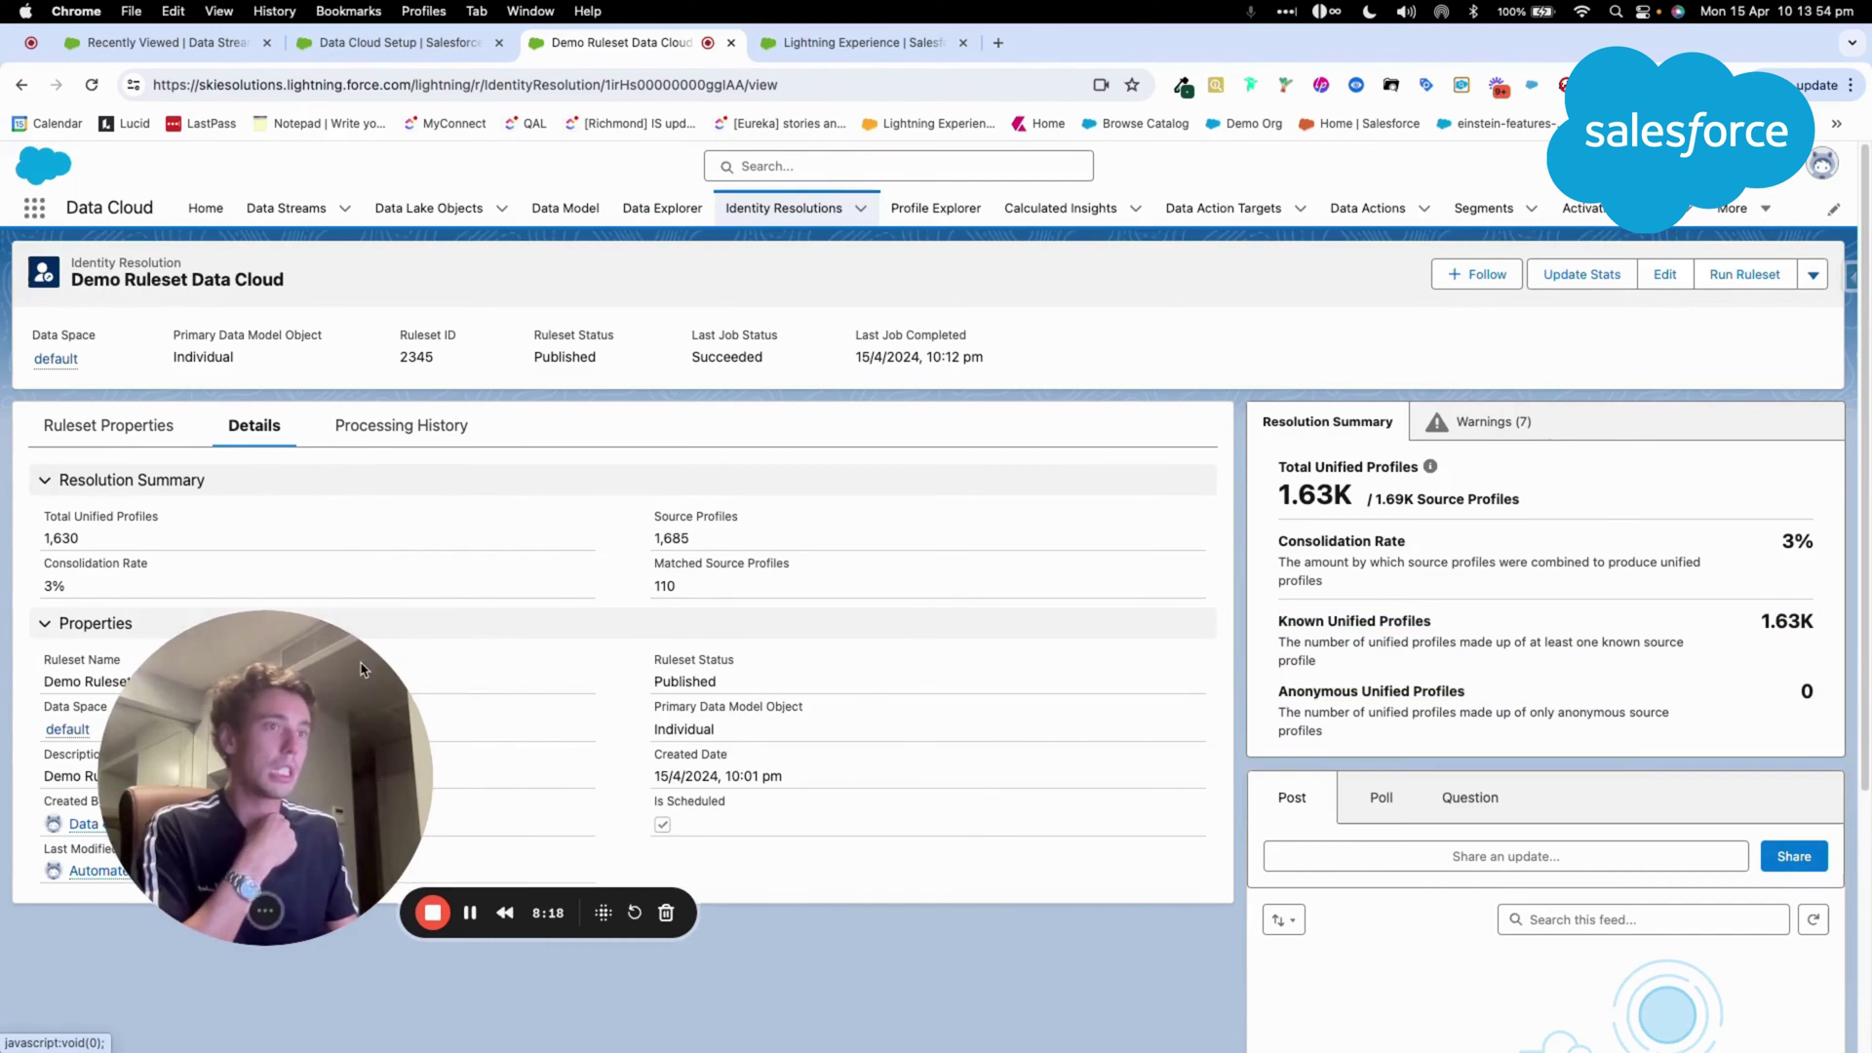
left_click_drag(44, 561, 179, 589)
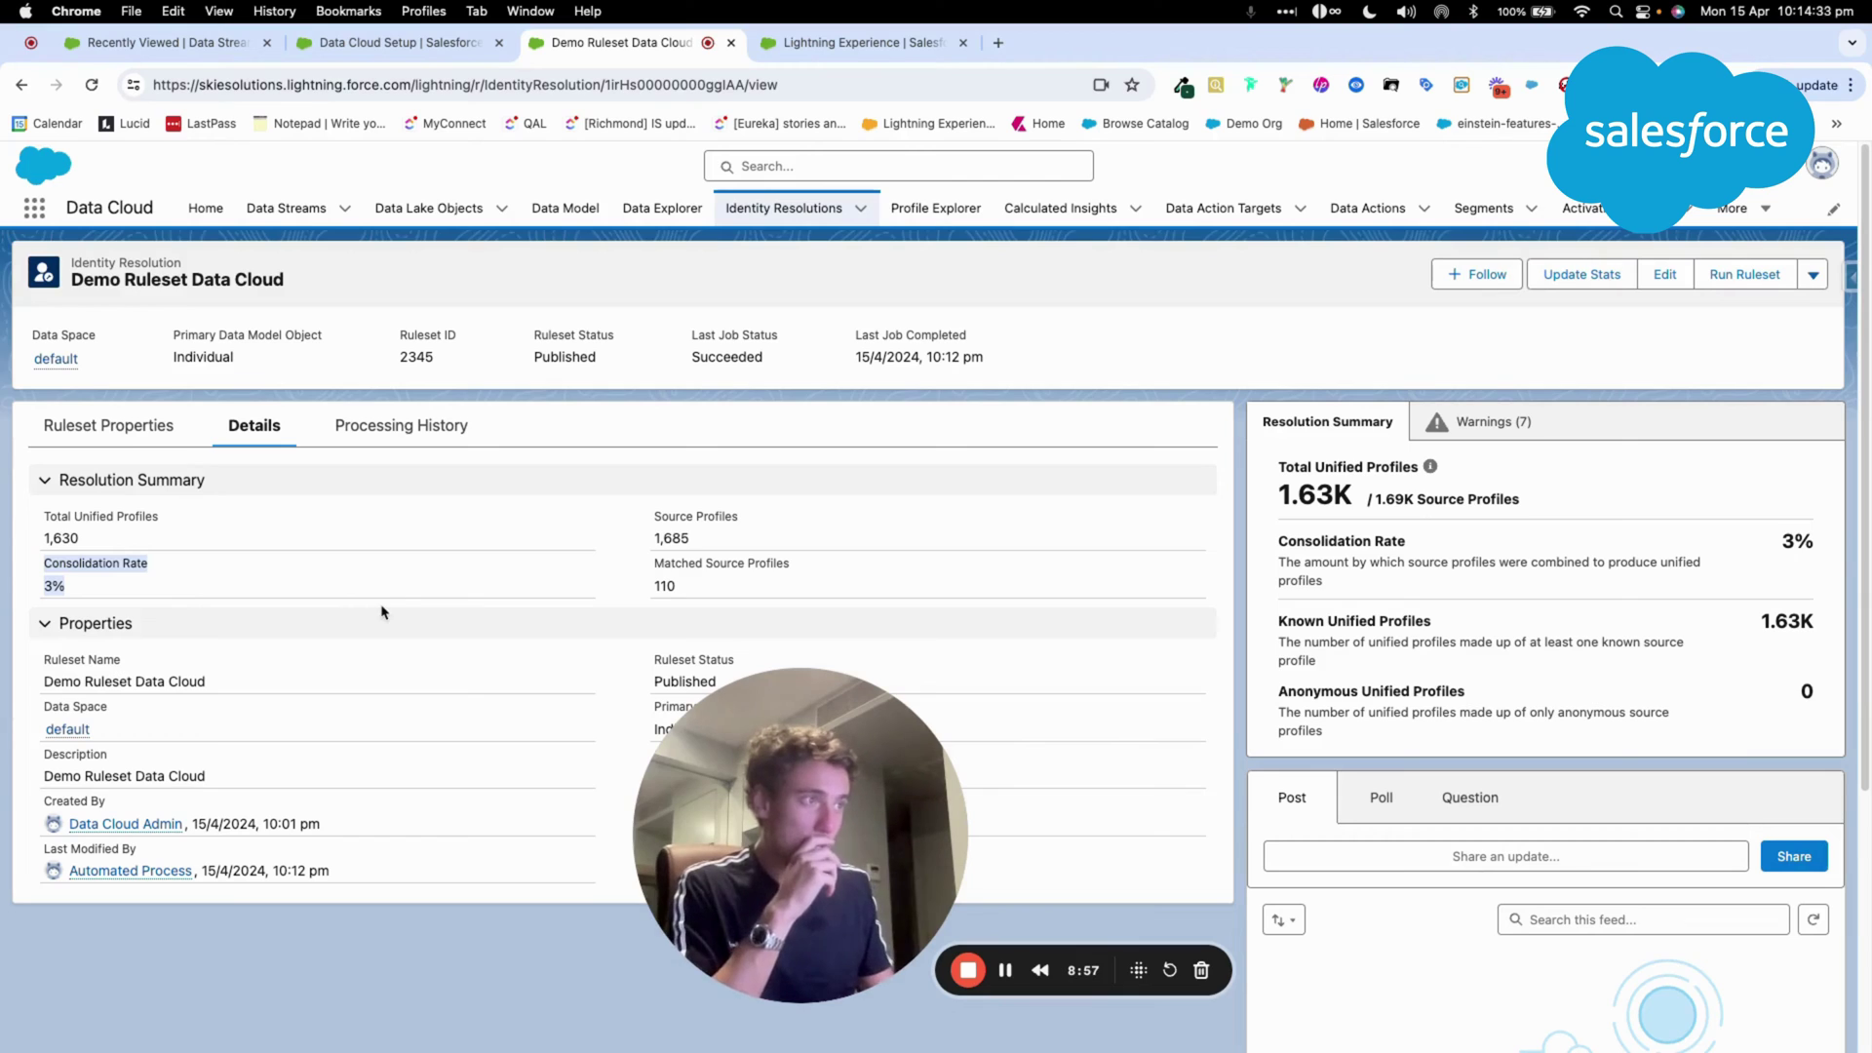
left_click_drag(647, 514, 721, 543)
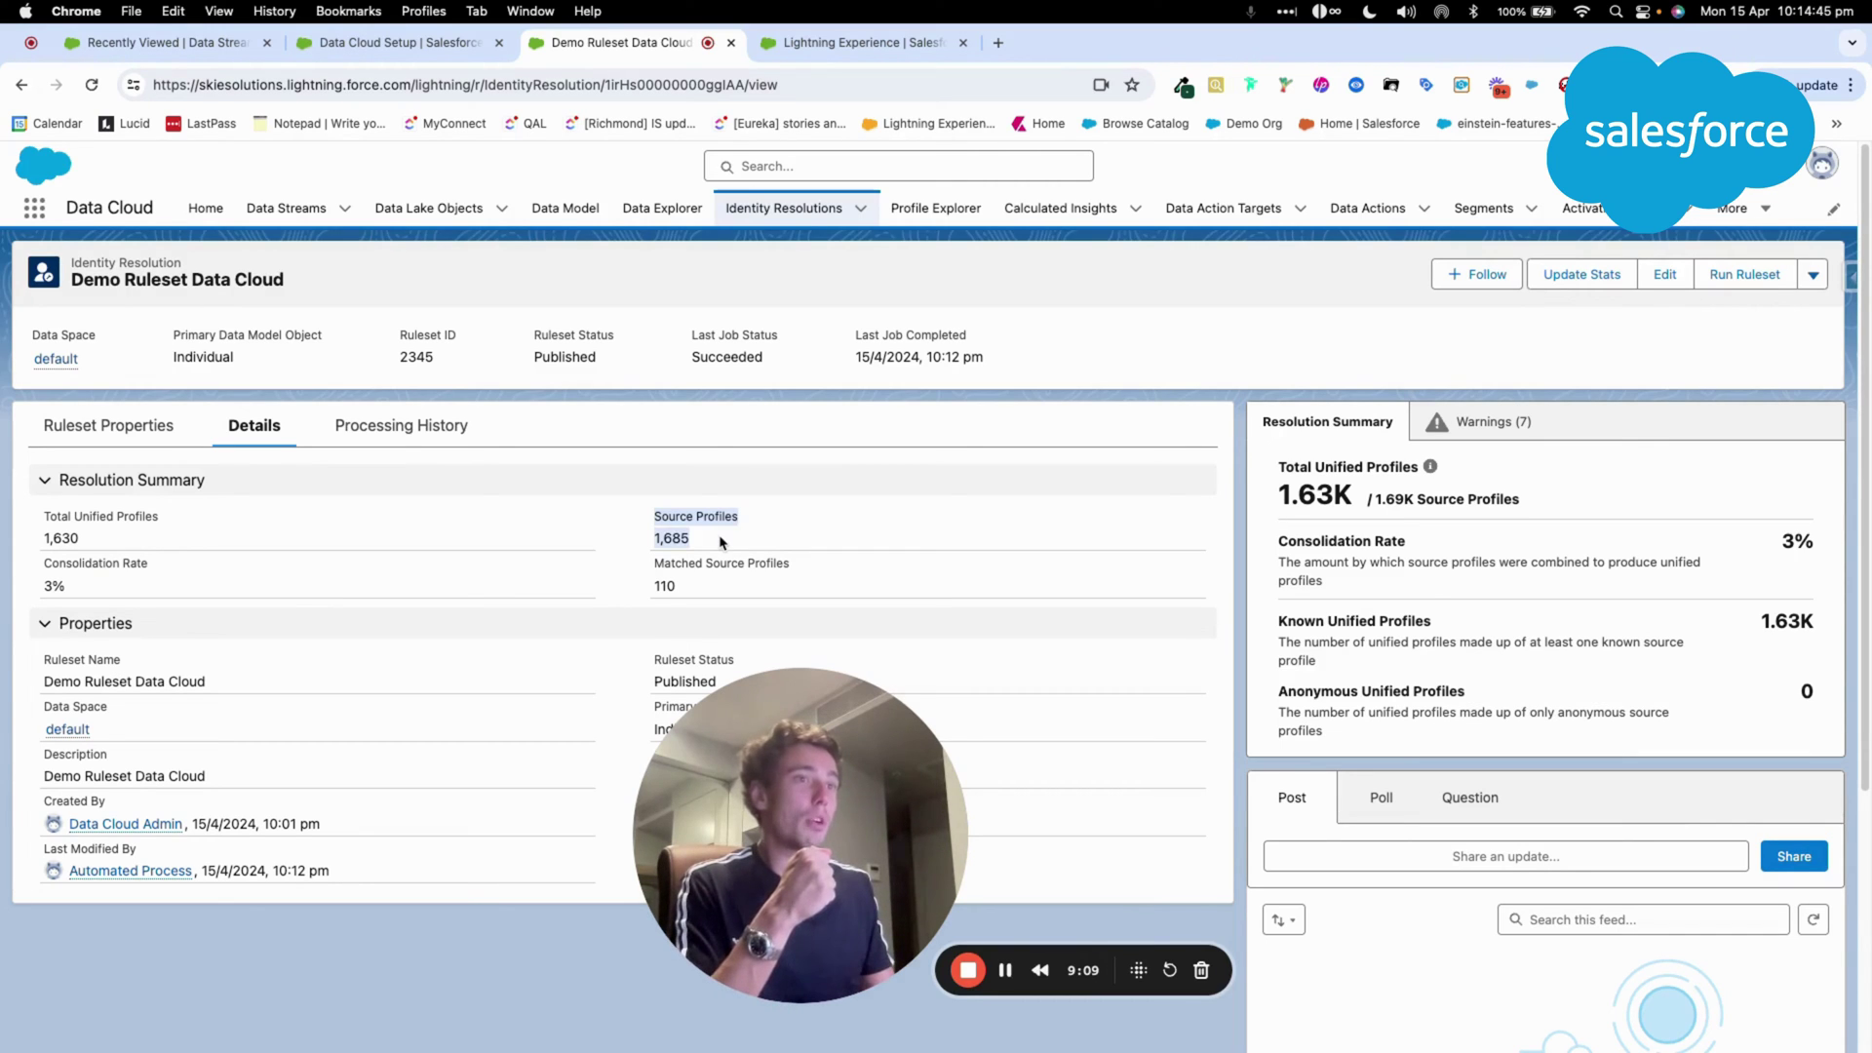
left_click_drag(652, 560, 712, 597)
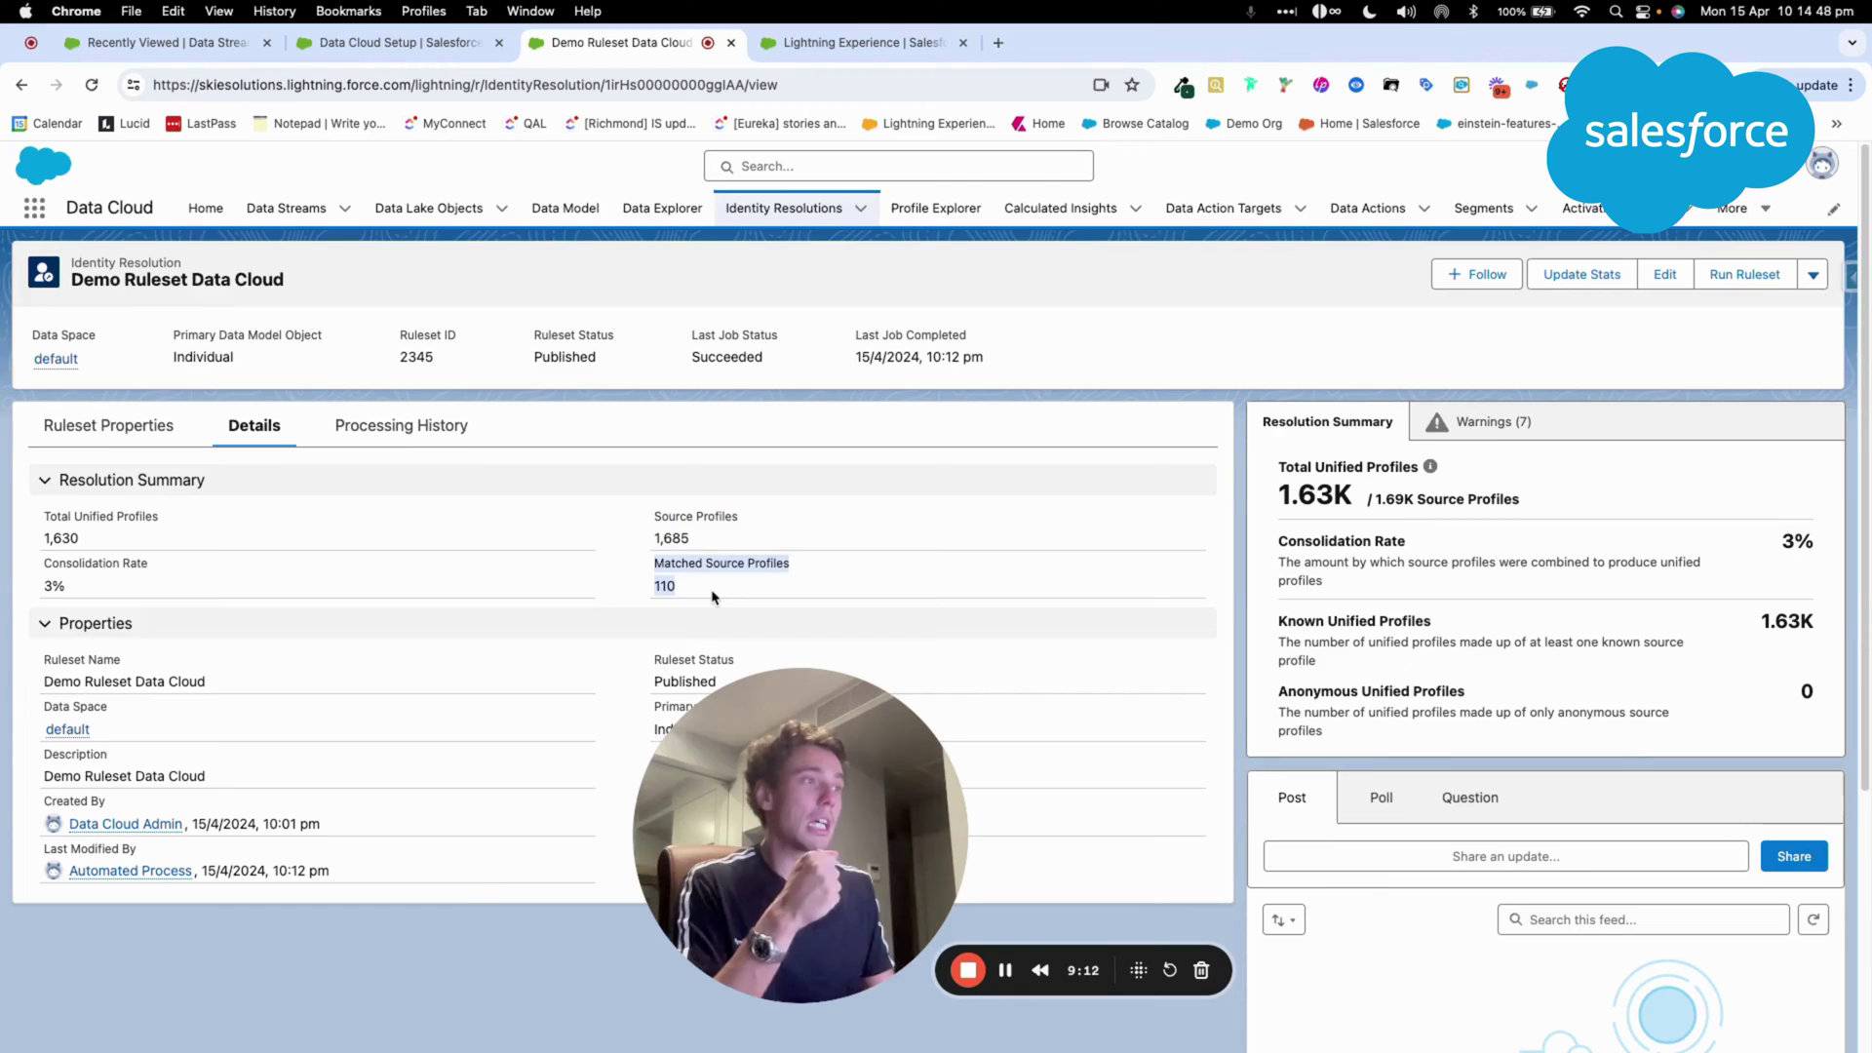